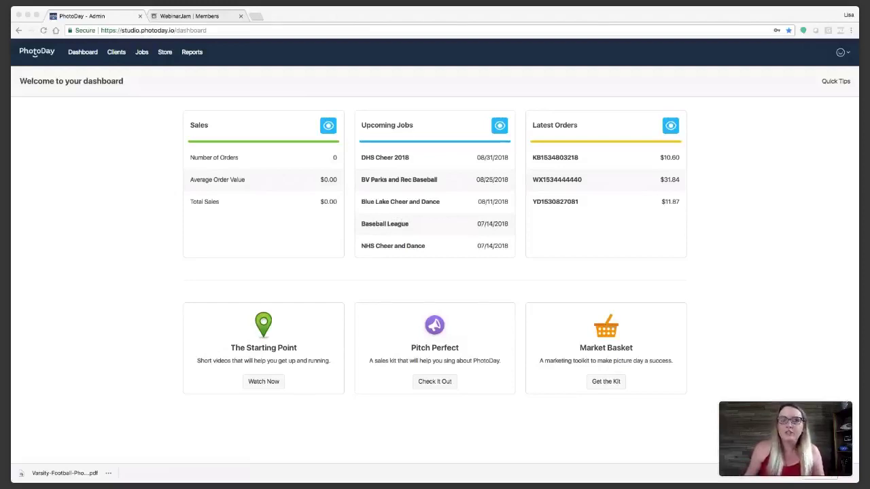
Step: Load photoday.io in the second browser tab and go to its Sign Up page
left_click(200, 17)
left_click(207, 30)
type("p")
key("Return")
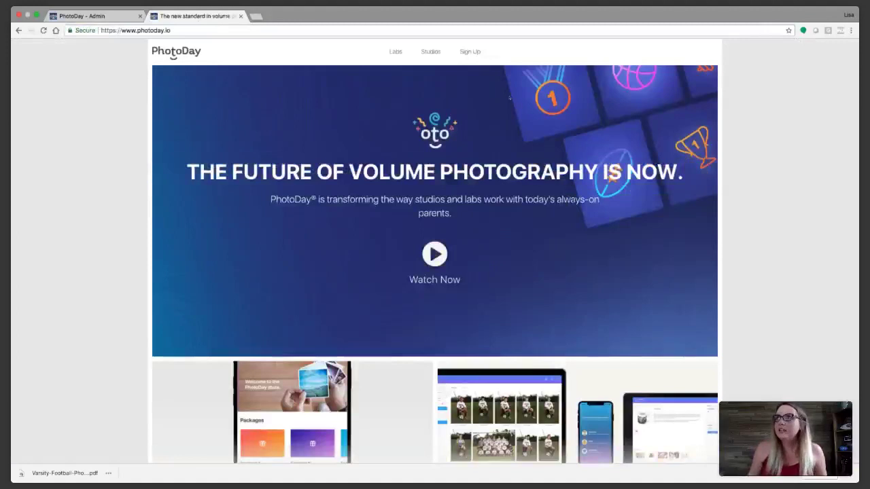
left_click(470, 52)
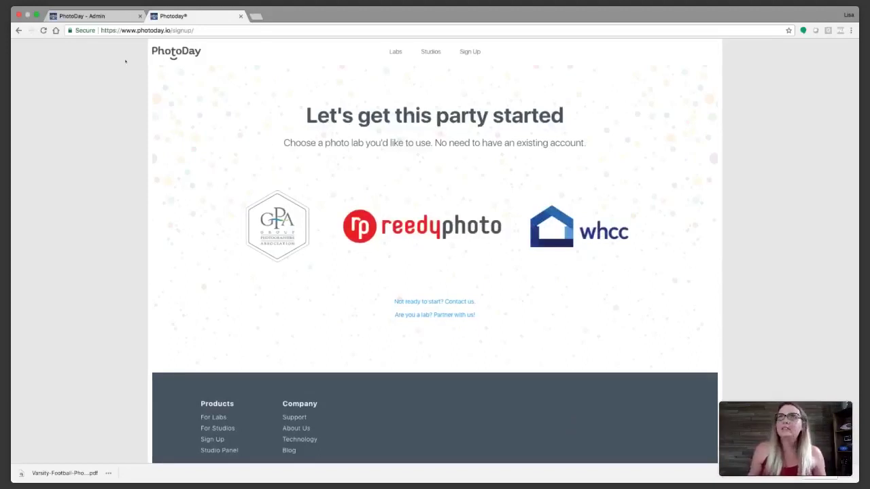
Step: Switch back to the PhotoDay - Admin tab
left_click(111, 19)
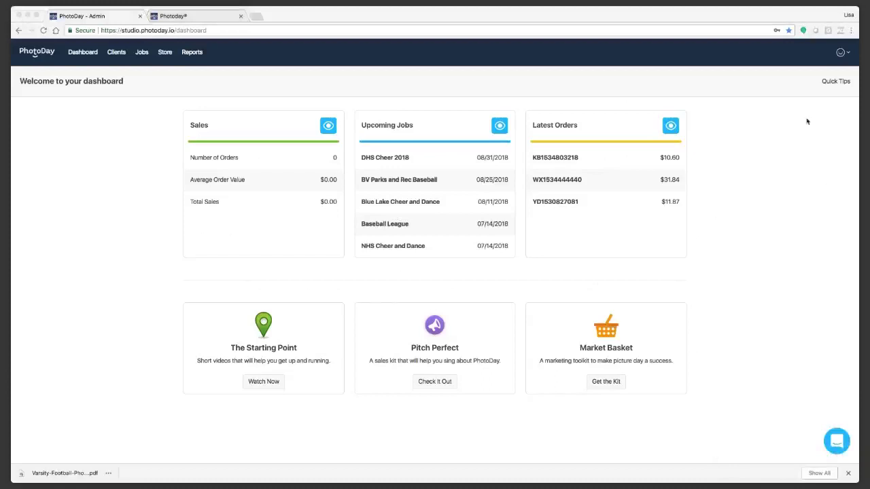
Step: Open Quick Tips, go back to the Dashboard, then reopen Quick Tips
left_click(835, 82)
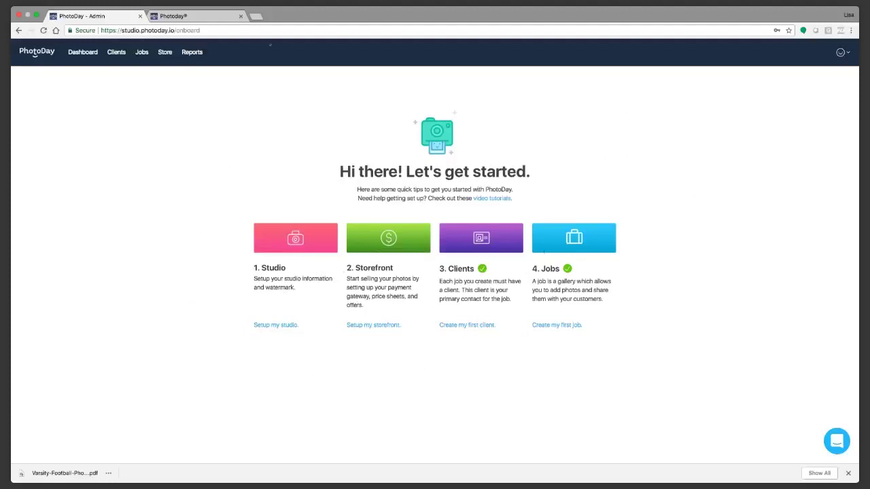
left_click(82, 51)
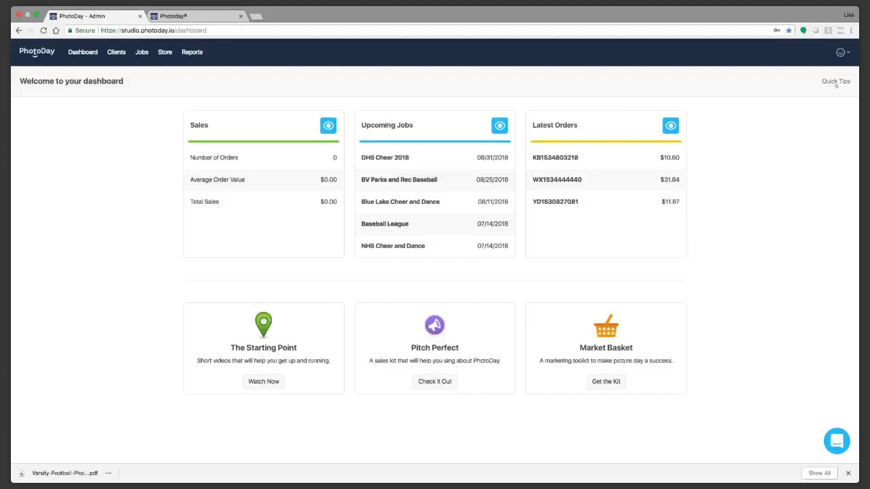
left_click(836, 85)
Step: Open 'Setup my studio' and look through the studio information, address and watermark settings
left_click(276, 324)
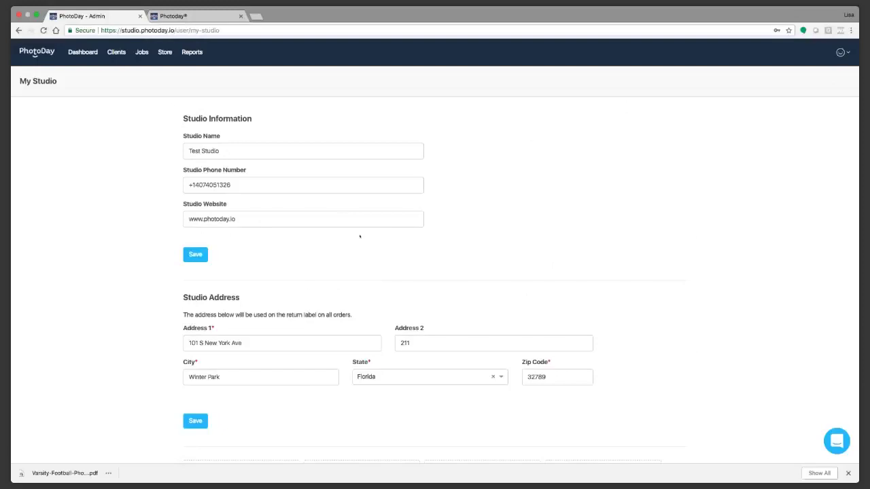
scroll(414, 232, "down", 2)
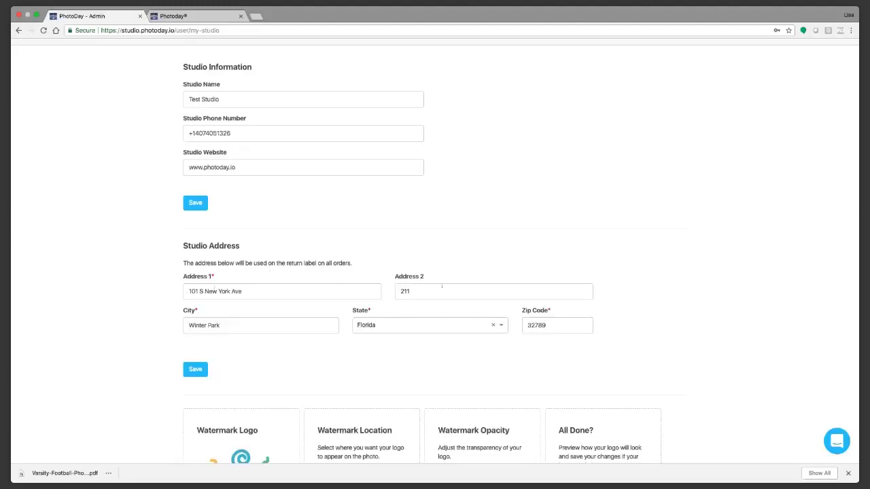
scroll(449, 296, "down", 2)
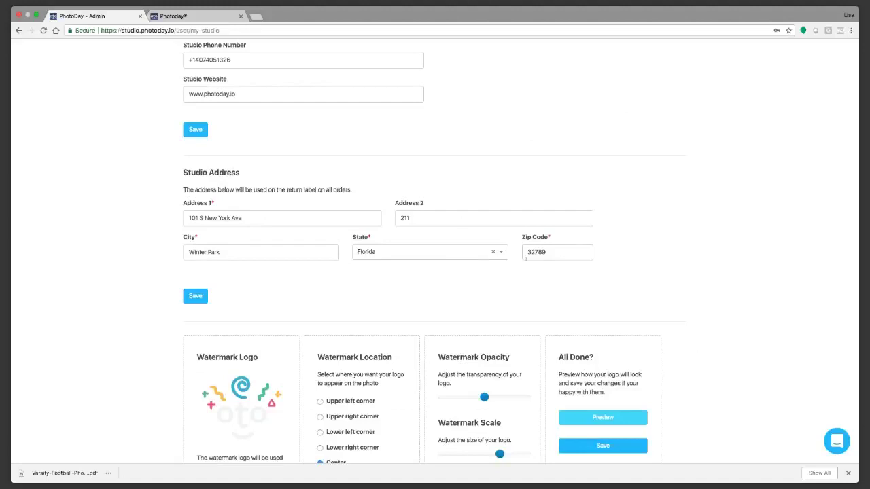
scroll(649, 265, "down", 3)
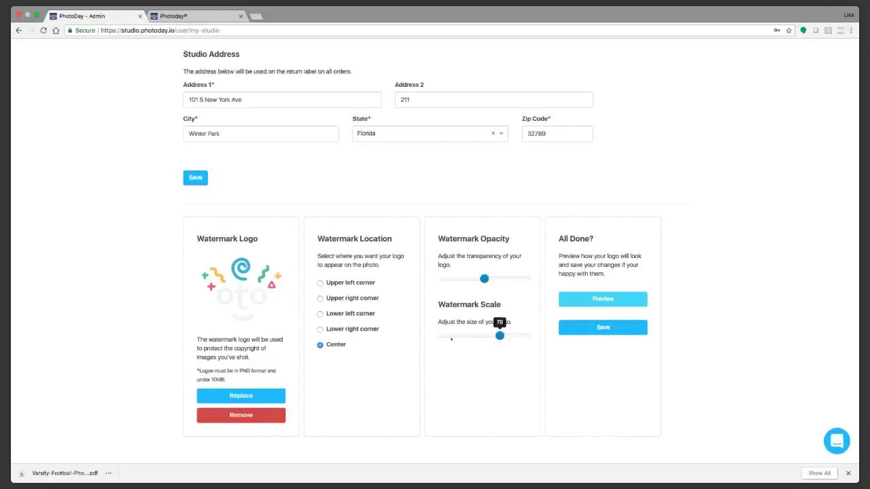
scroll(518, 313, "up", 4)
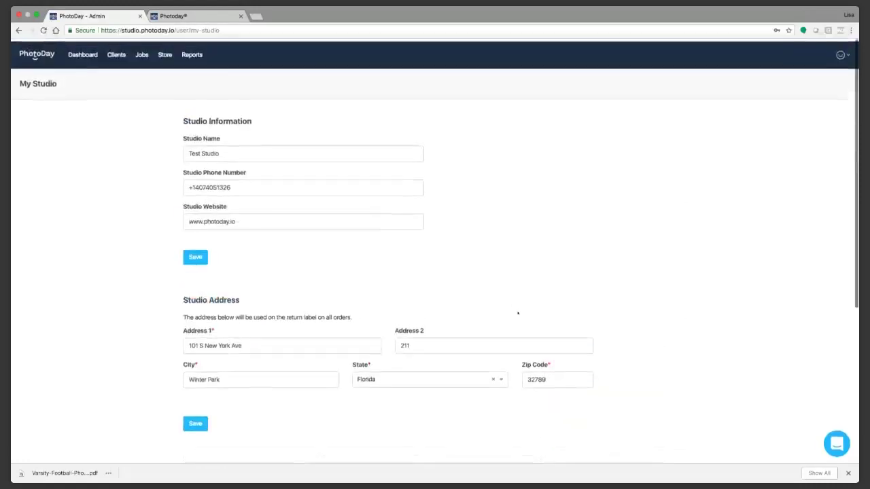
Step: From the Dashboard's Quick Tips, open the 'Setup my storefront' tips
left_click(80, 54)
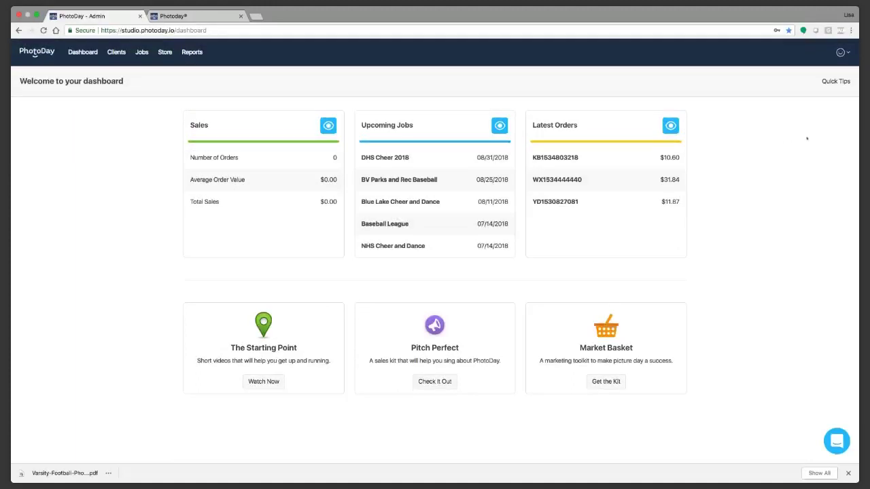
left_click(829, 81)
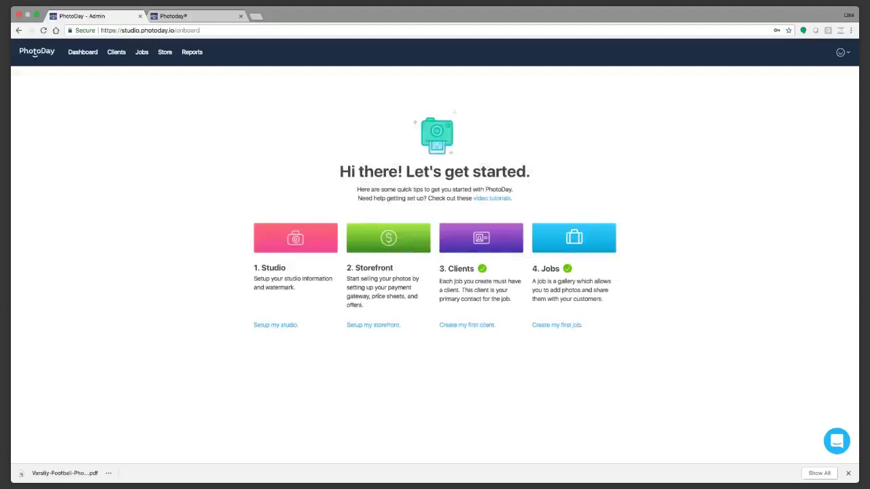
left_click(386, 328)
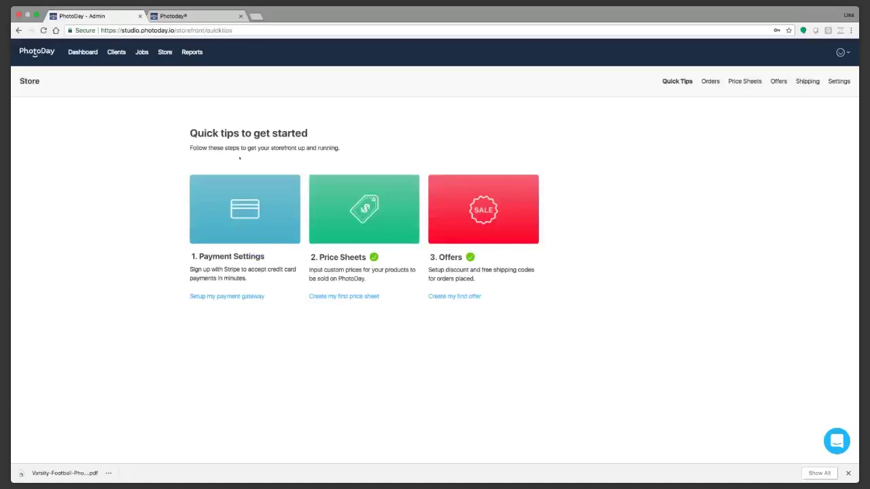
left_click(221, 297)
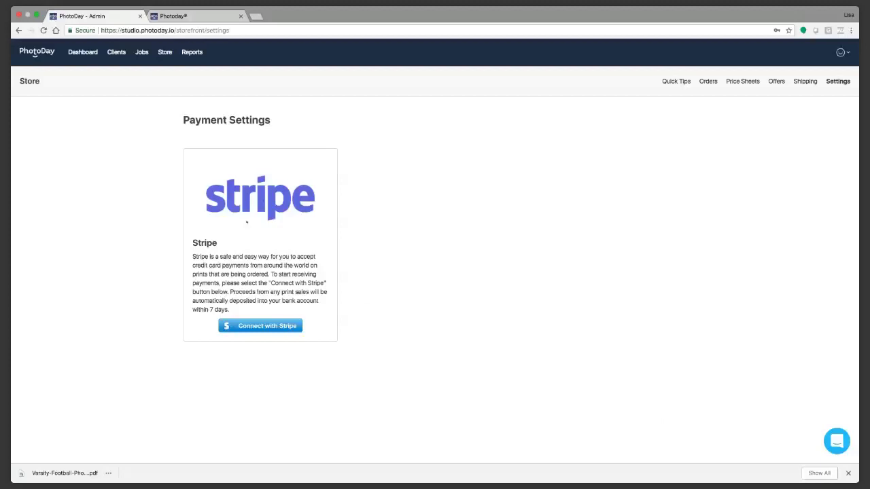
left_click(264, 327)
key("super+bracketleft")
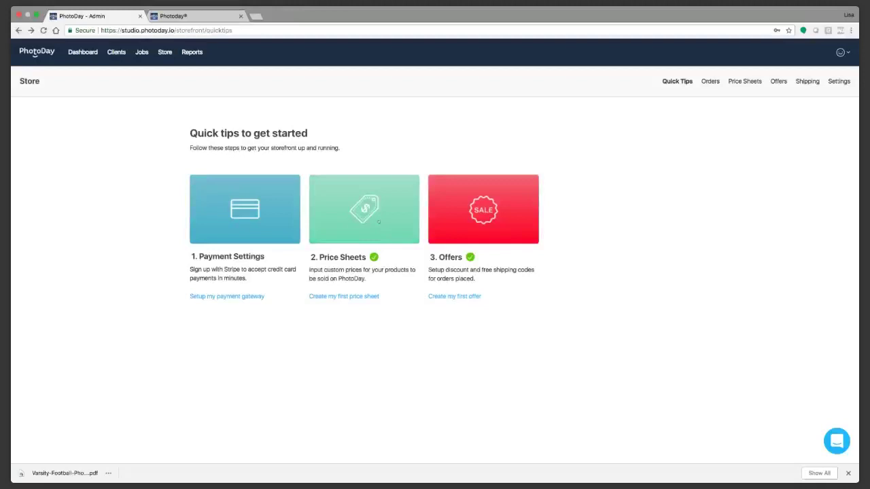
Step: Add and save a price sheet named 'Sports 2018' with a Percent markup of 100
left_click(361, 213)
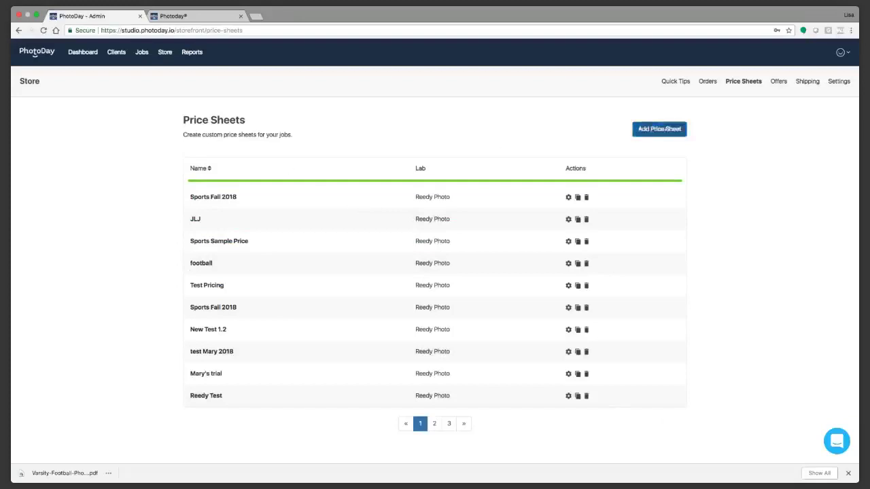
left_click(659, 129)
left_click(324, 202)
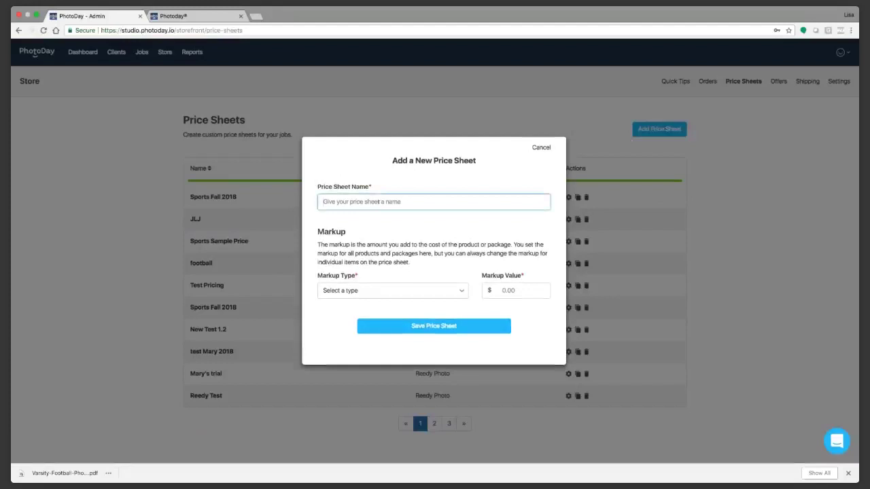
type("Sports 2018")
left_click(427, 174)
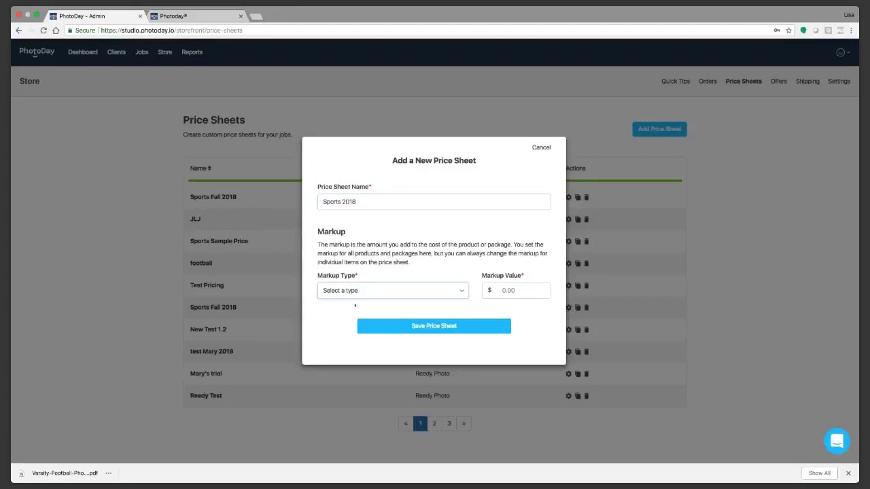
left_click(355, 306)
left_click(527, 291)
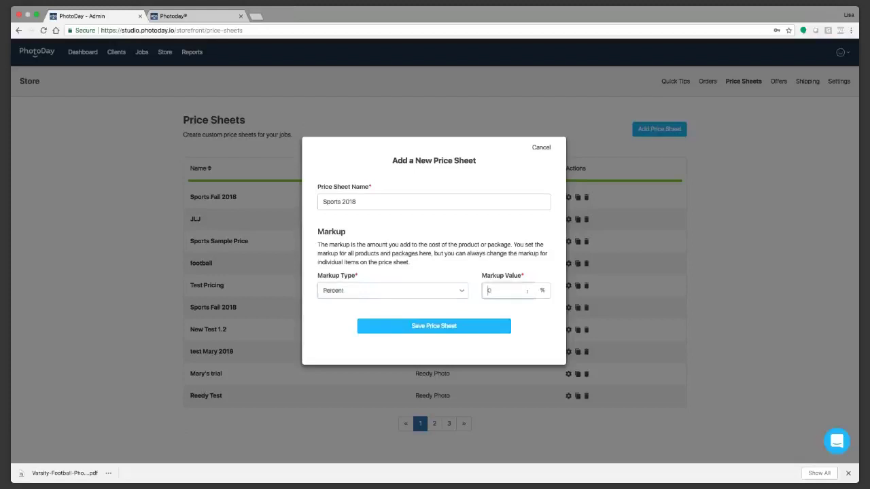
type("100")
left_click(488, 319)
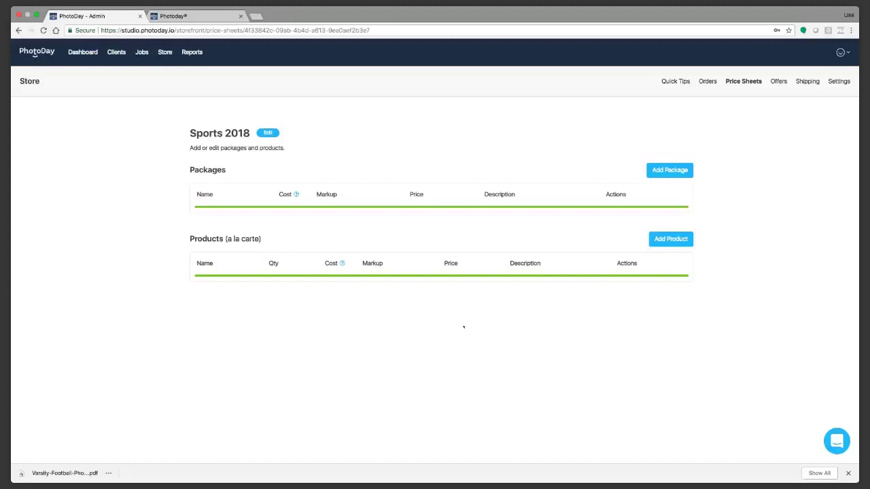
Step: Start a new package on Sports 2018 named Grandparent's Pack
left_click(677, 175)
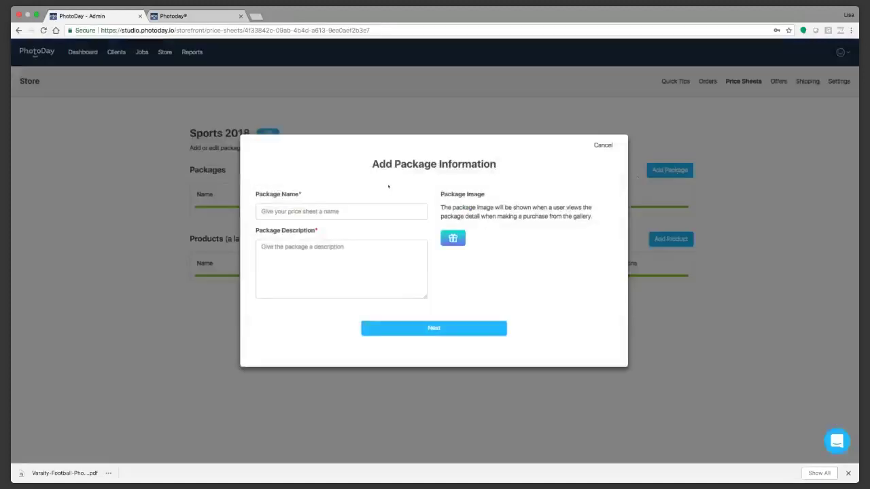
left_click(327, 211)
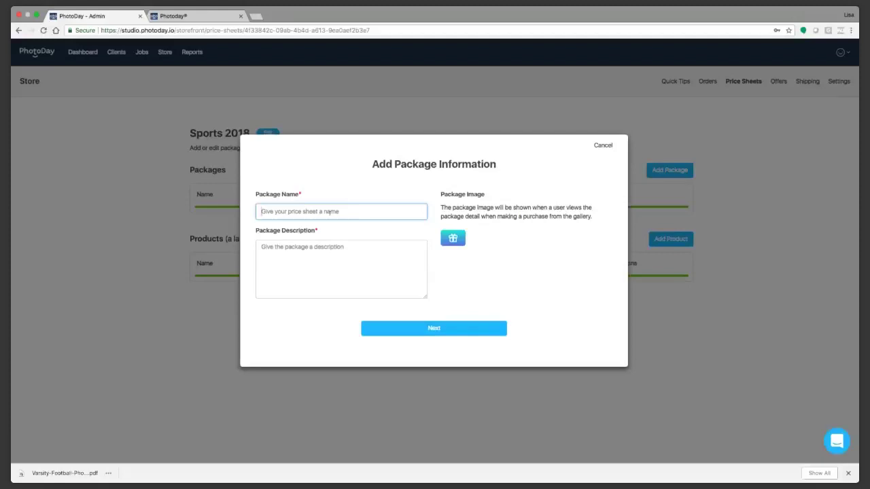
type("Grandparent's Pack")
Step: Describe it as saving 15% by purchasing a package, with proceeds donated to the league
left_click(333, 253)
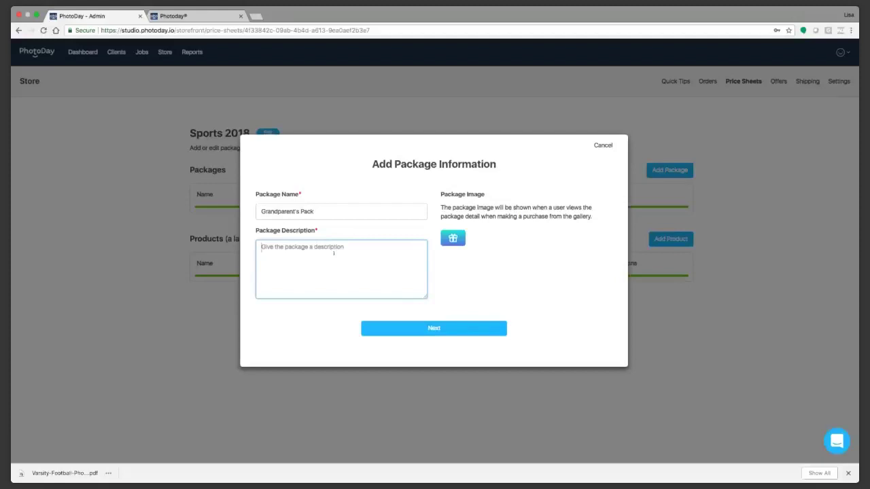
type("Save $15% y p")
key("BackSpace")
key("BackSpace")
key("BackSpace")
key("BackSpace")
type("on")
key("BackSpace")
key("BackSpace")
key("BackSpace")
type("by purvh")
key("BackSpace")
key("BackSpace")
type("chasing a package.")
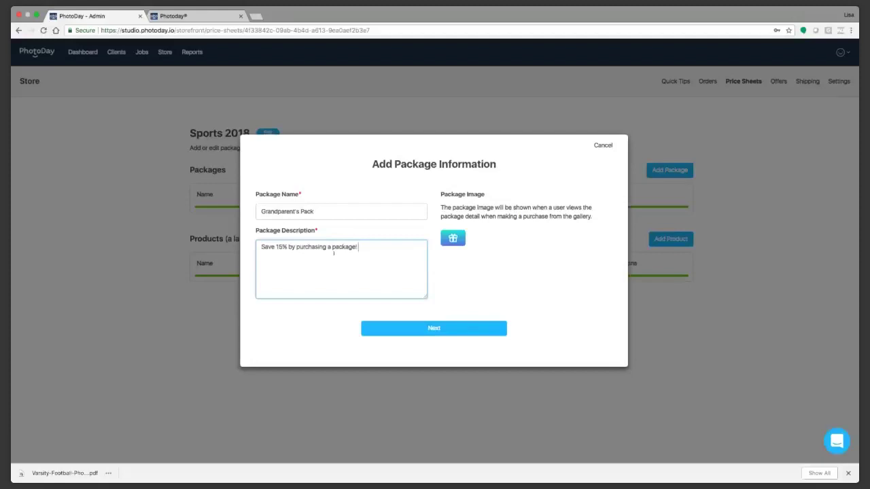
type("A portion of all proceeds are donated to your league.")
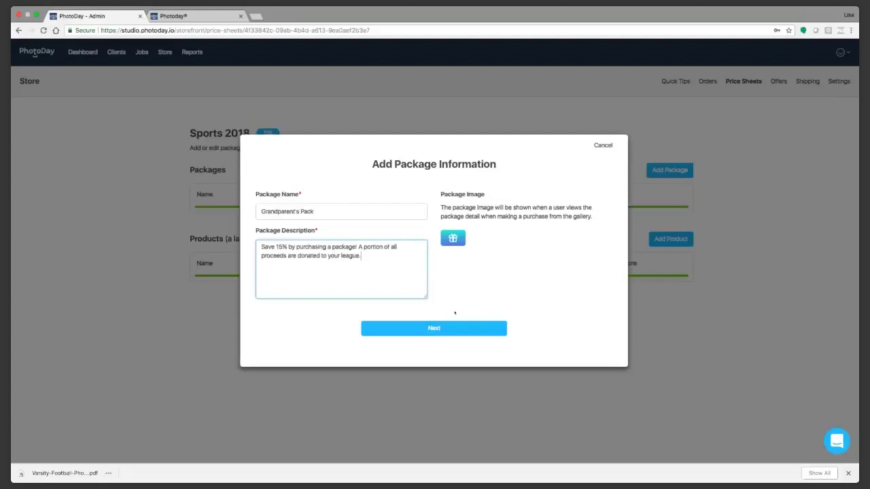
Step: Switch the catalog to Prints and add one Memory Mate Vertical and one 8x10
left_click(441, 328)
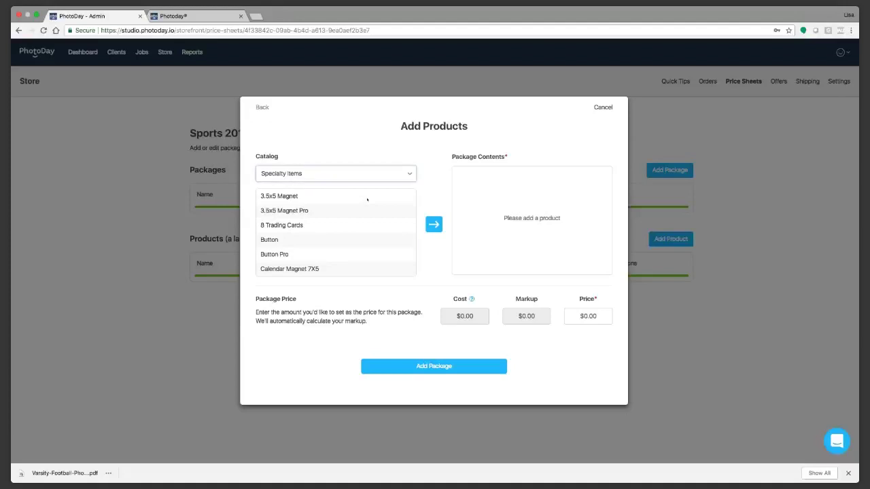
left_click(301, 183)
scroll(374, 267, "down", 5)
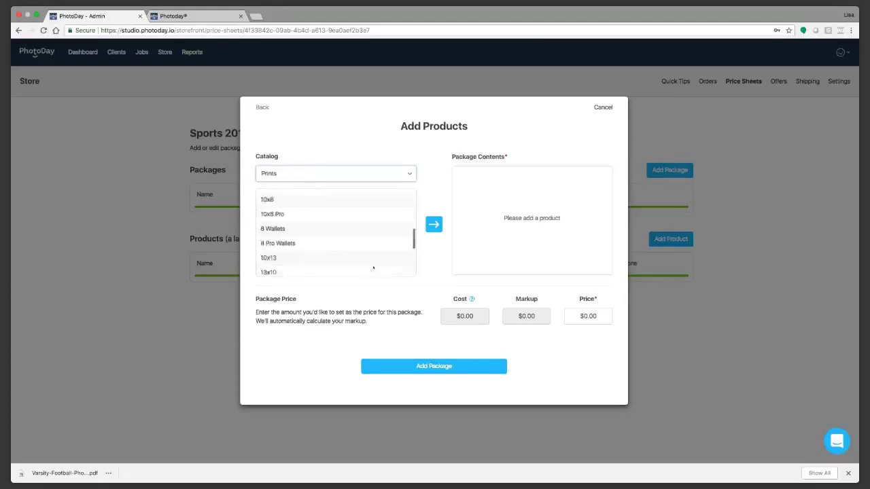
left_click(304, 269)
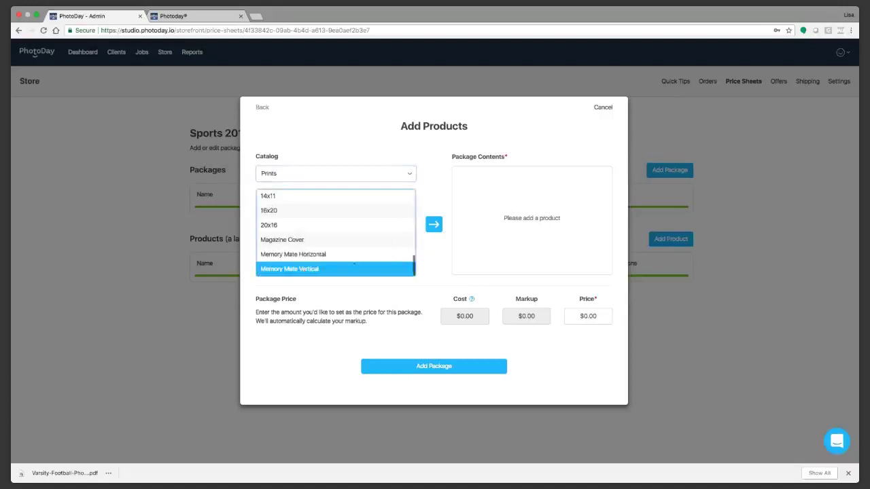
left_click(434, 224)
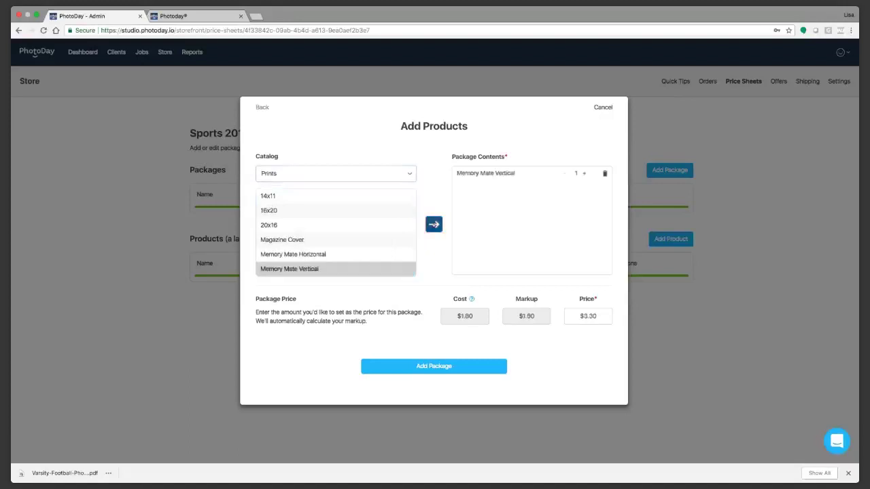
scroll(316, 209, "up", 5)
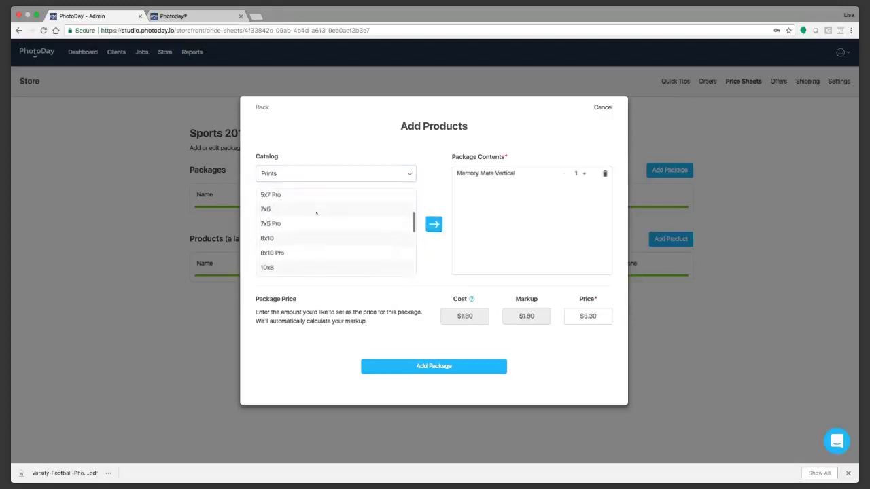
left_click(286, 238)
left_click(434, 224)
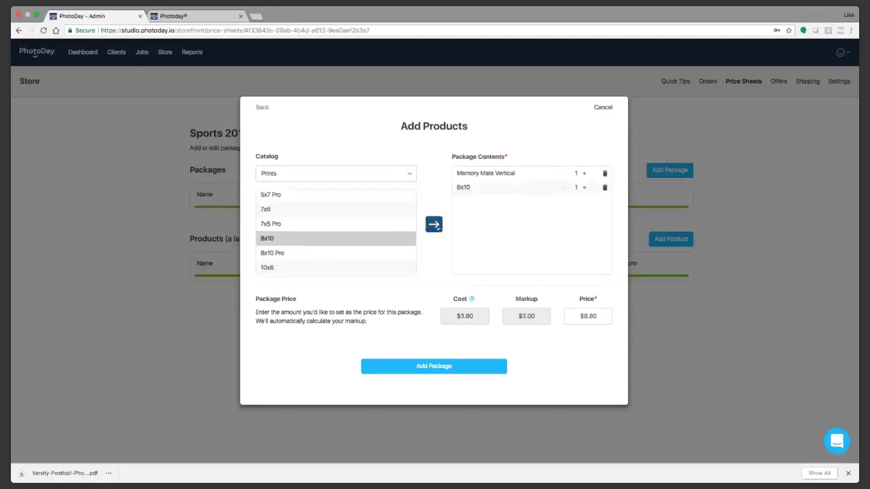
Step: Add two 5x7 and two 3.5x5 prints, then select the $12.10 package price
scroll(346, 222, "up", 1)
scroll(346, 222, "down", 1)
scroll(346, 221, "up", 3)
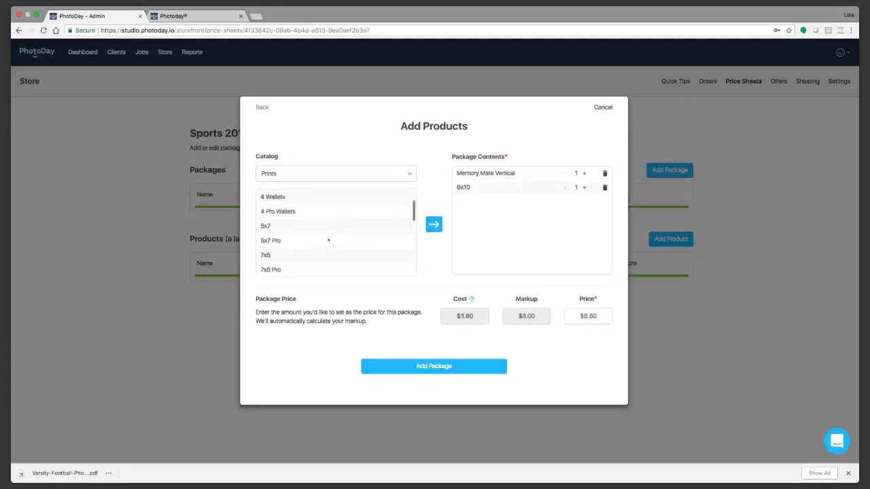
left_click(314, 230)
left_click(433, 224)
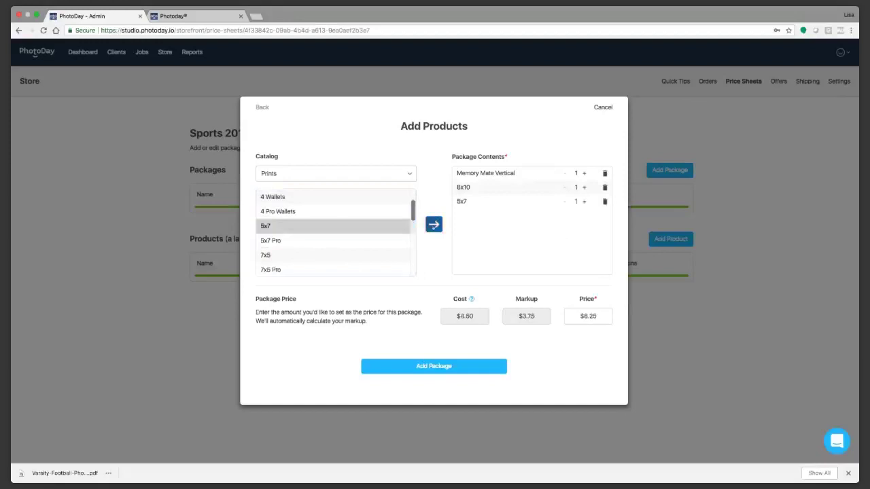
left_click(584, 202)
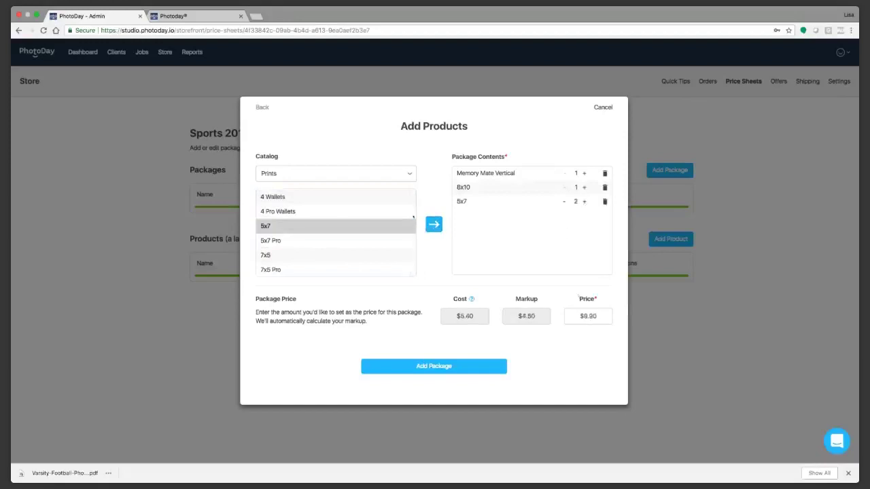
scroll(344, 221, "up", 3)
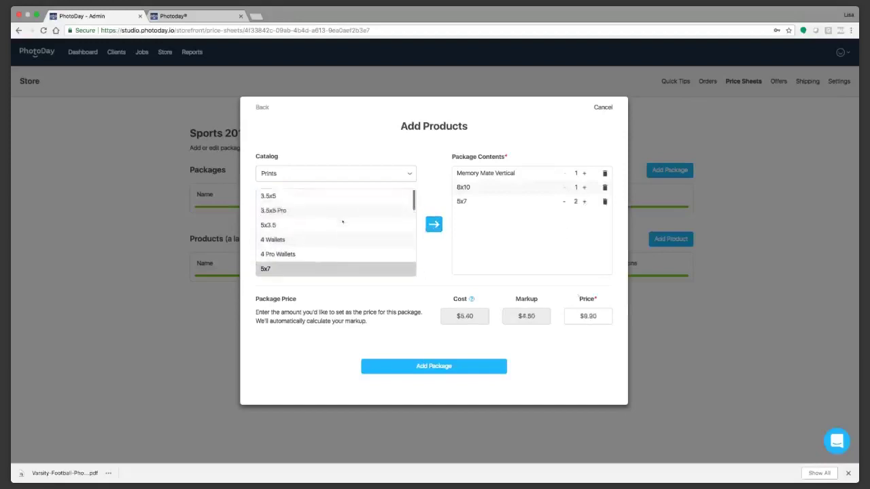
left_click(271, 195)
left_click(434, 224)
left_click(583, 216)
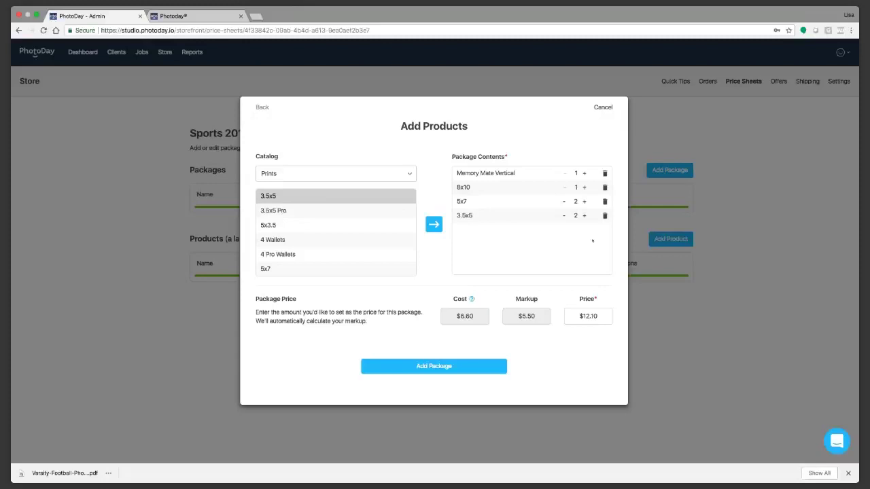
left_click(598, 316)
left_click_drag(598, 316, 573, 316)
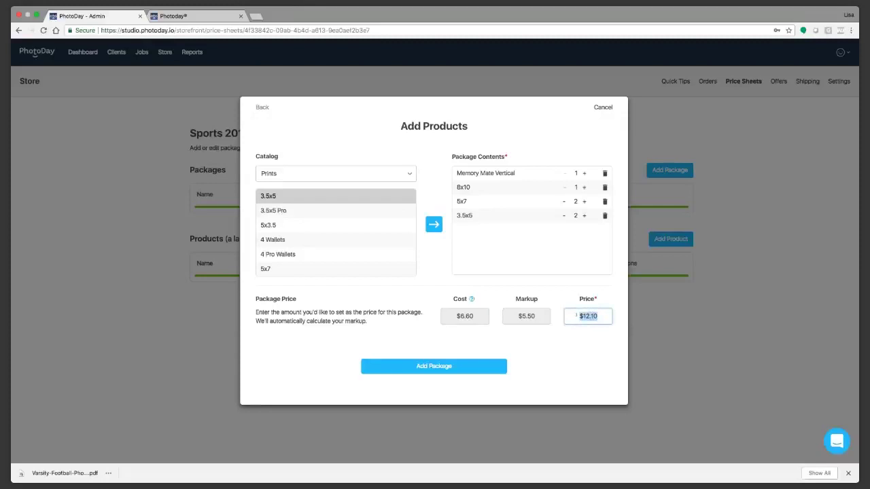
Step: Enter 39.99 as the package price, then change it to 49.99
type("39.99")
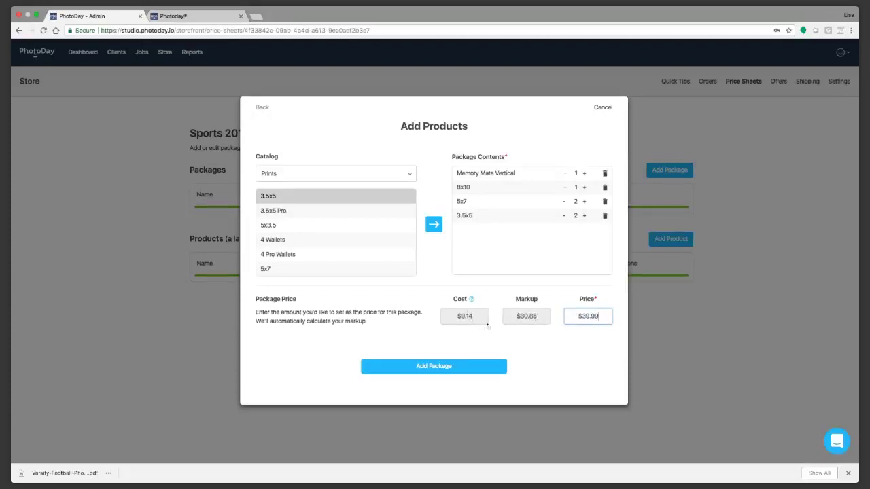
triple_click(593, 316)
type("49.99")
mouse_move(470, 300)
Step: Add the Grandparent's Pack package and duplicate it as Grandparent's Pack (copy)
left_click(465, 368)
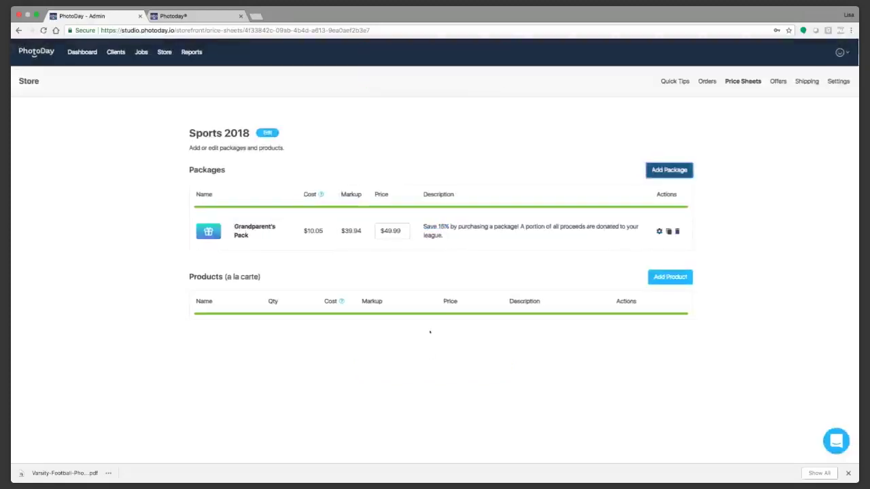
left_click(668, 232)
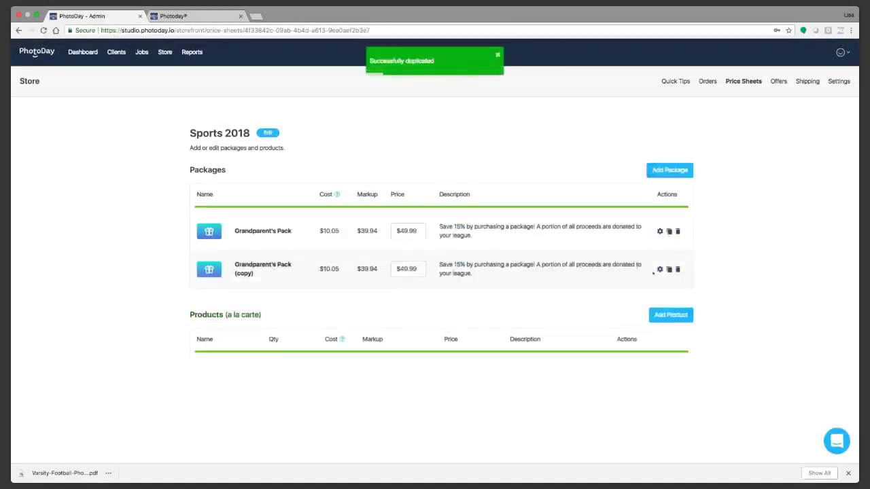
Step: Rename the duplicated package to 'Mom's Pack' and go on to its product selection
left_click(659, 269)
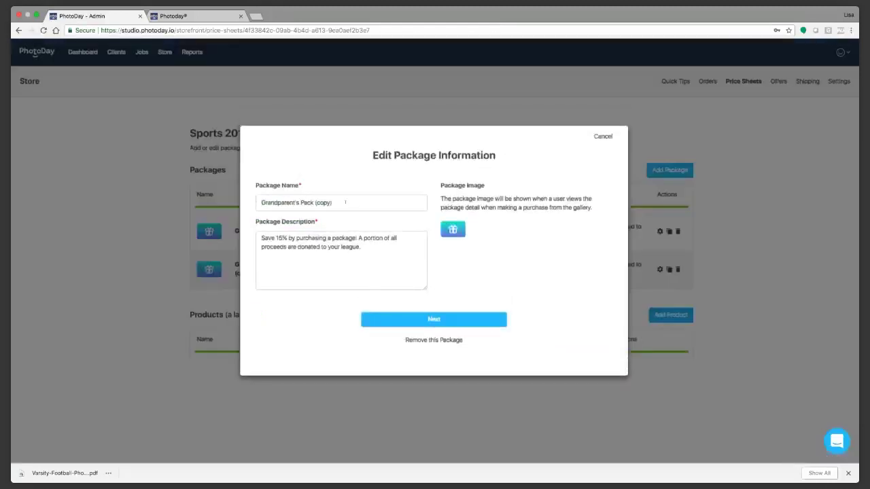
left_click_drag(346, 202, 223, 204)
type("Mom's Pack")
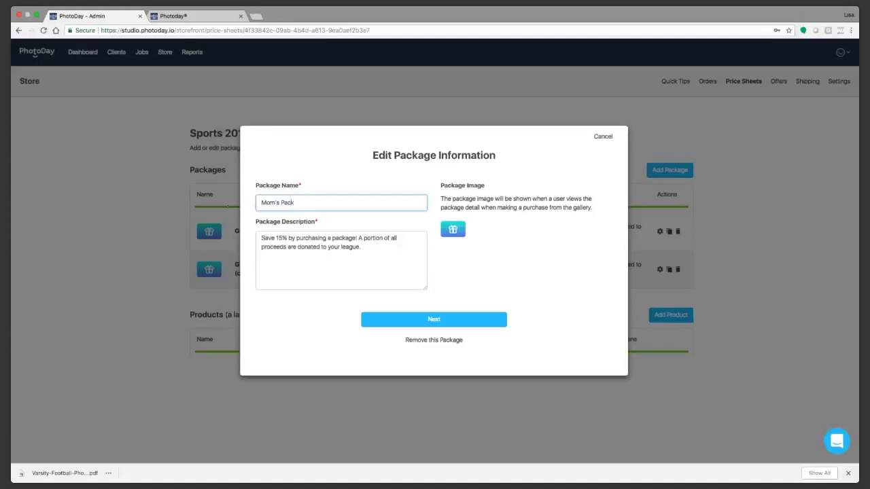
left_click(429, 319)
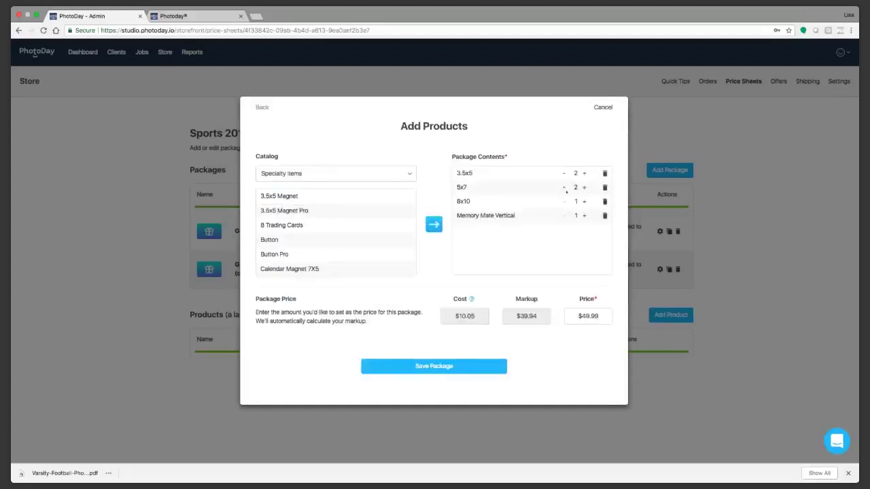
Step: Raise the 5x7 prints to 4 and add a 3.5x5 Magnet to Mom's Pack
left_click(584, 188)
left_click(584, 187)
left_click(286, 195)
left_click(435, 225)
Step: Set the Mom's Pack price to $55.99 and save the package
left_click_drag(601, 316, 556, 317)
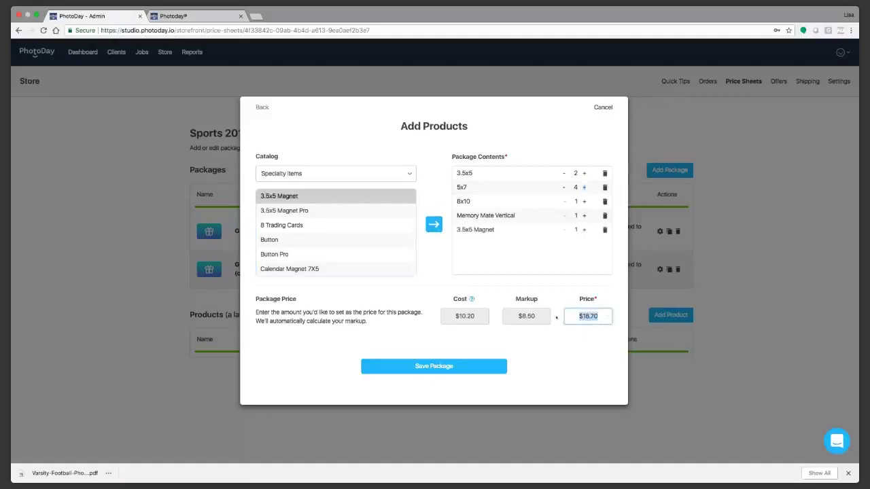
type("55.99")
left_click(464, 370)
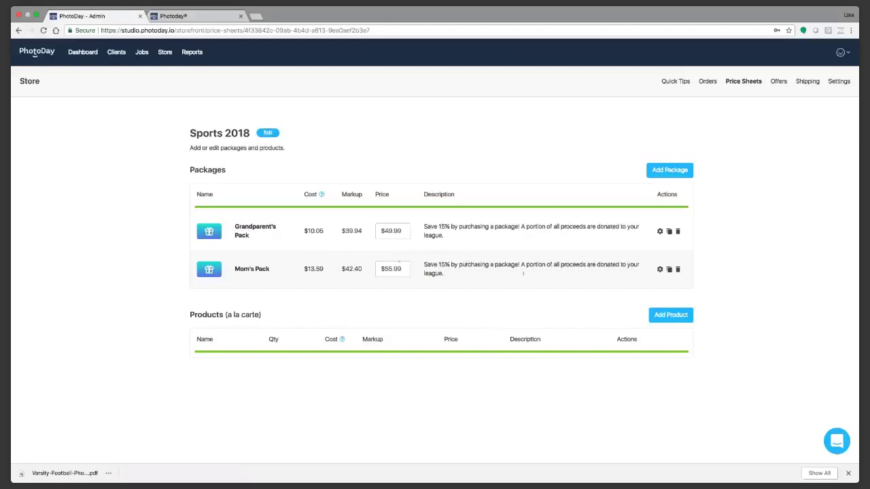
Step: Start adding a la carte products: the 3.5x5 Magnet at quantity 2 and the 3.5x5 Magnet Pro
left_click(670, 315)
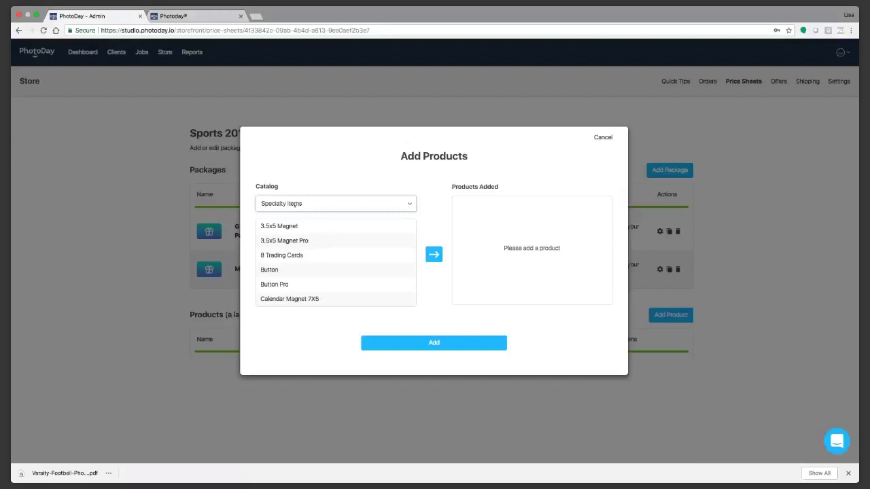
left_click(345, 227)
left_click(434, 254)
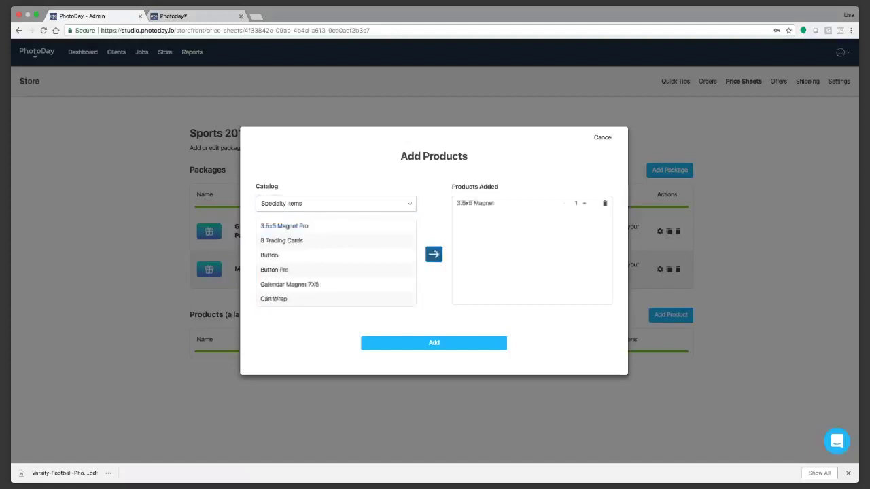
left_click(584, 204)
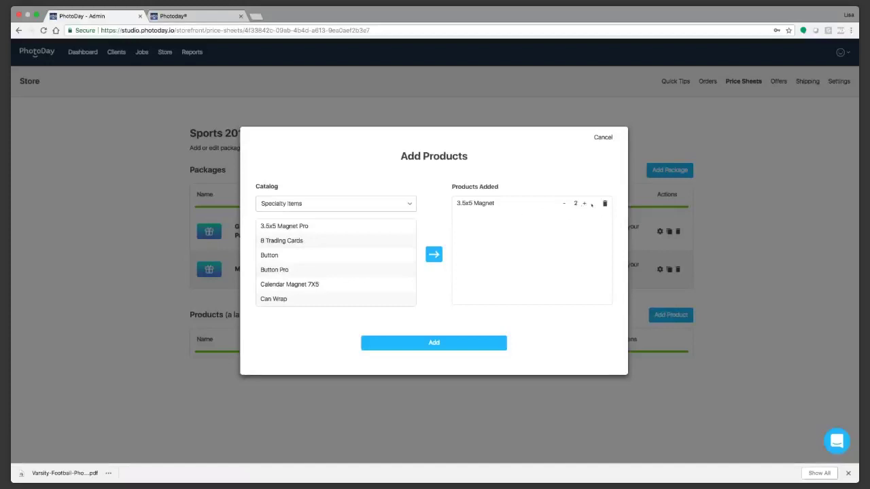
left_click(284, 226)
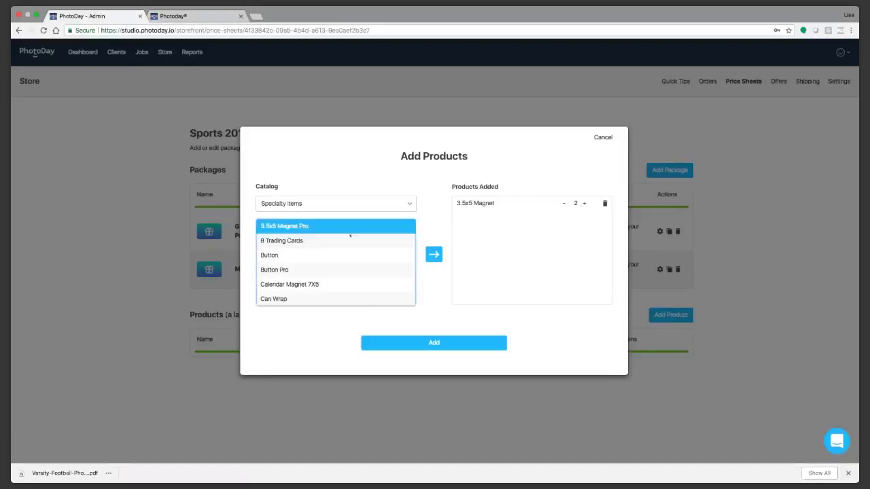
left_click(433, 254)
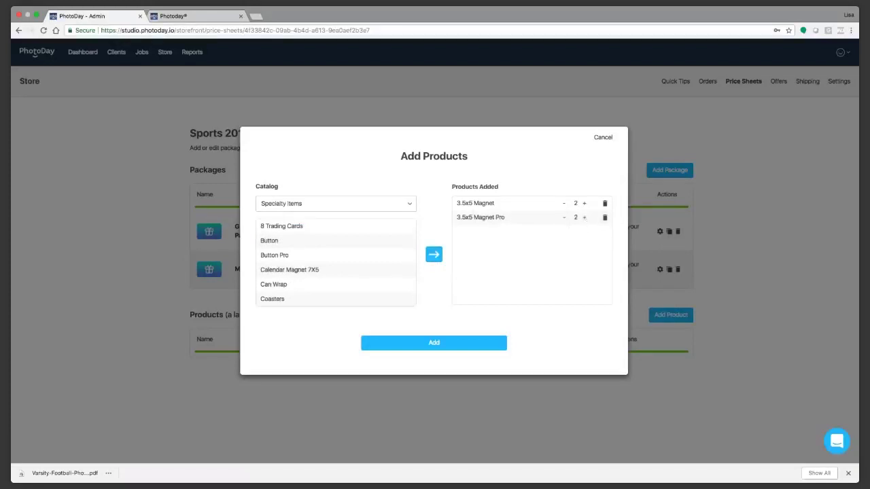
Step: Add the remaining Specialty Items, 8 Trading Cards through Water Bottle 20 oz
left_click(284, 226)
left_click(285, 269)
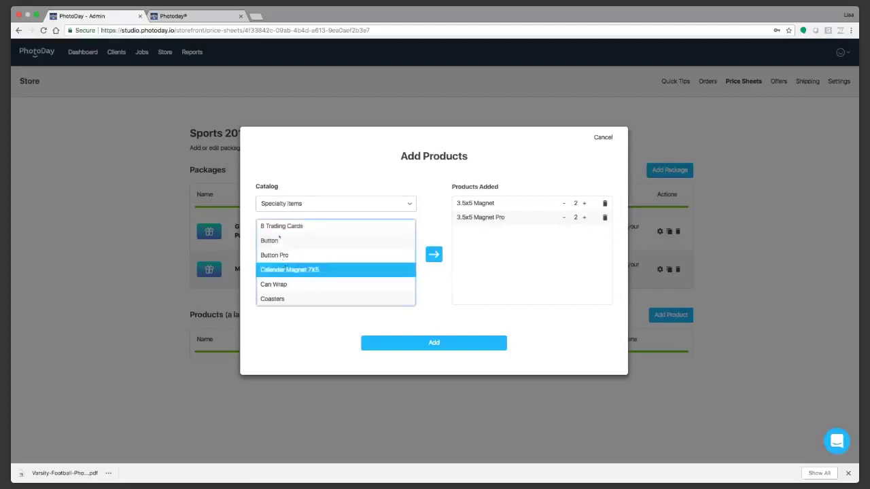
left_click(280, 229)
key("shift+Down")
key("shift+Down")
key("shift+Down")
key("shift+Down")
key("shift+Down")
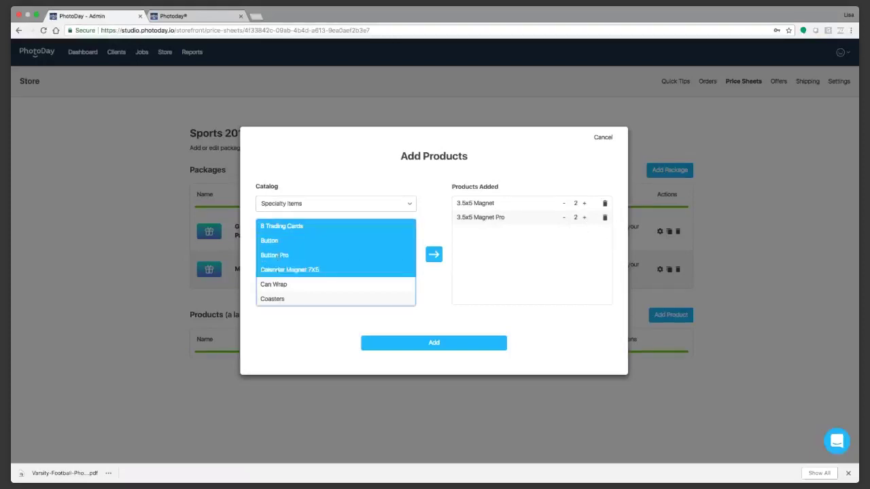
left_click(433, 255)
left_click(284, 225)
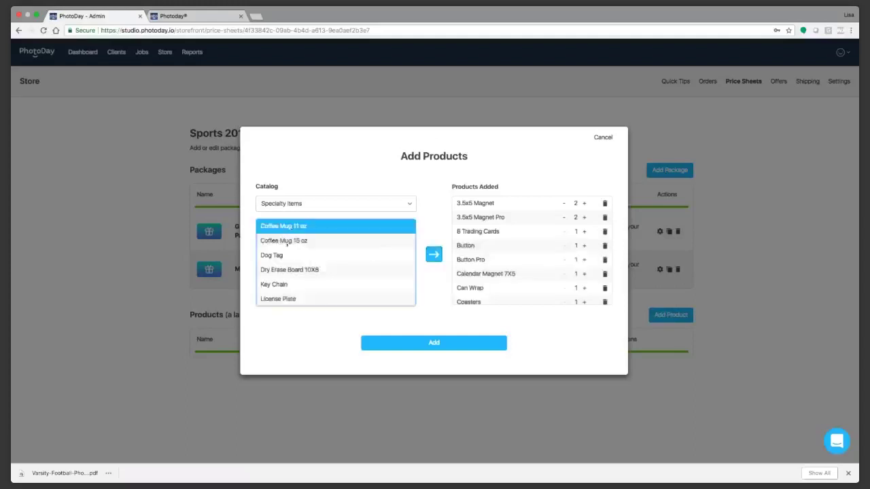
key("shift+Down")
key("shift+Down")
key("shift+Down")
key("shift+Down")
key("shift+Down")
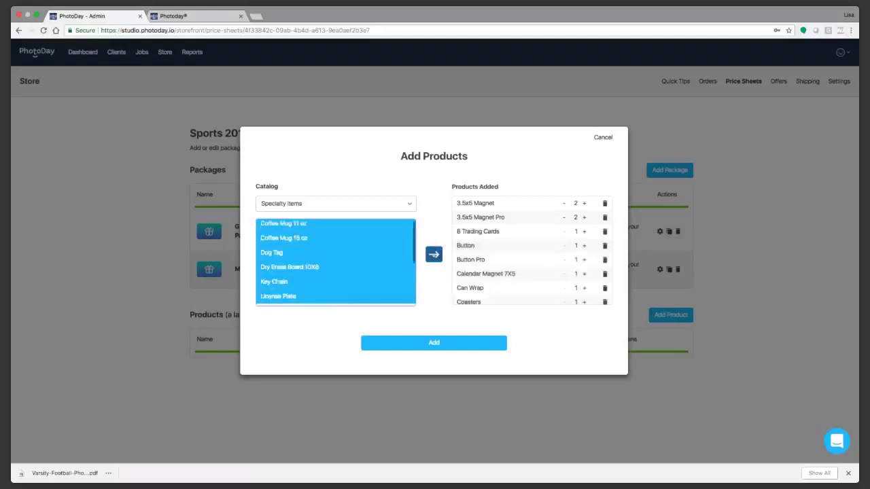
left_click(434, 254)
left_click(295, 226)
key("shift+Down")
key("shift+Down")
key("shift+Down")
key("shift+Down")
key("shift+Down")
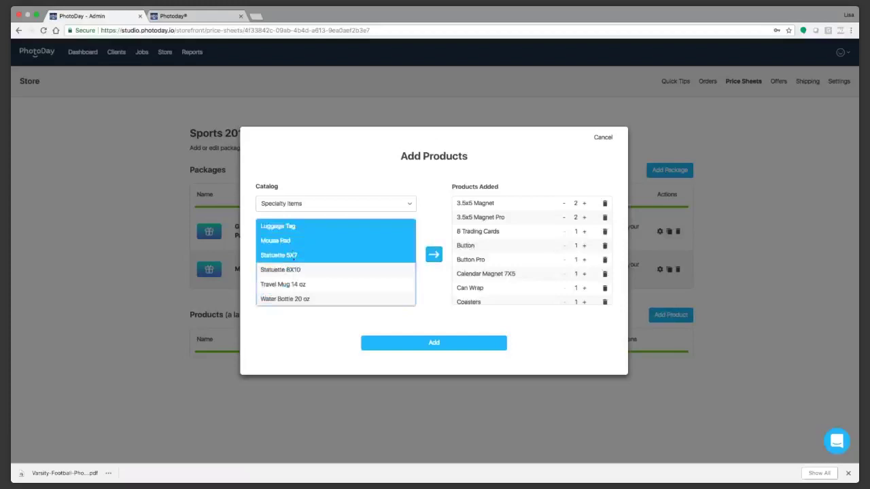
left_click(434, 255)
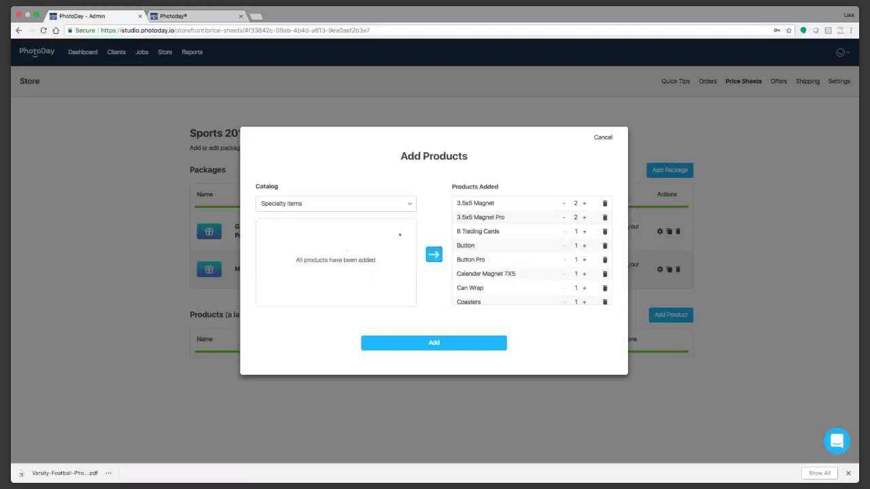
Step: Add both High-Res and Low-Res digital downloads to the products
left_click(378, 239)
left_click(330, 227)
key("shift+Down")
left_click(434, 255)
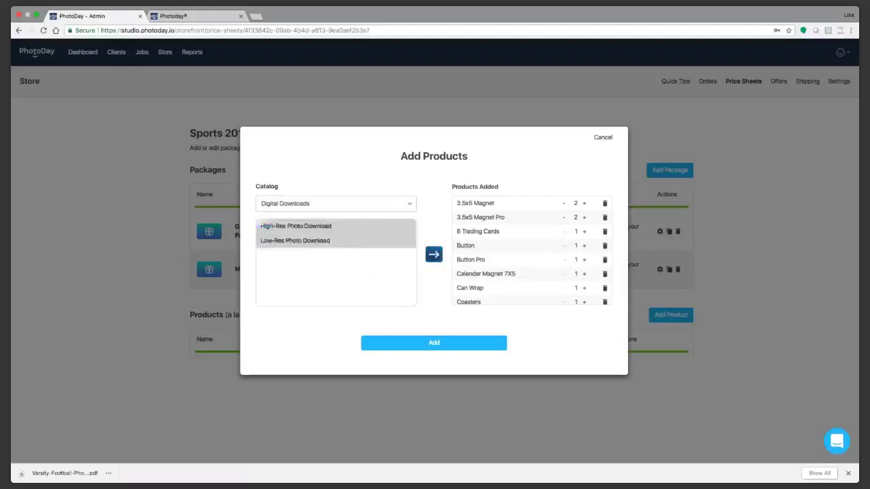
Step: Add the plaques, Coach Plaque 6x8 through Pro Player Plaque 9x12
left_click(319, 192)
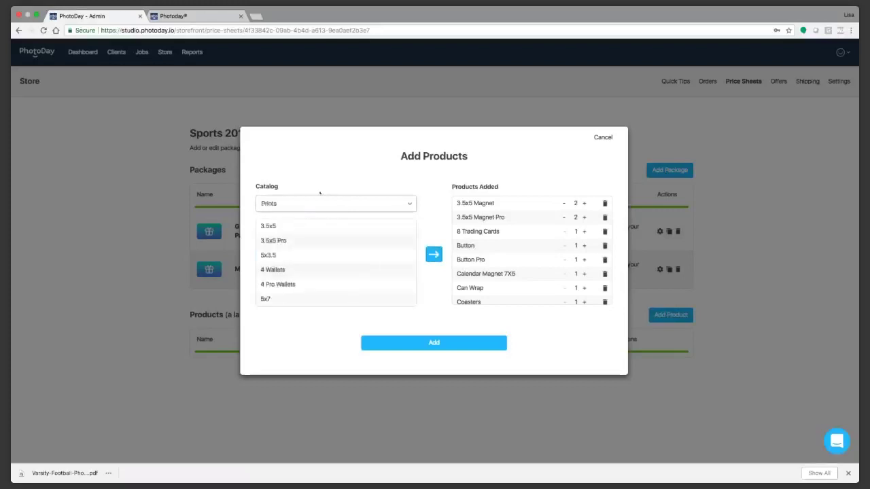
left_click(334, 229)
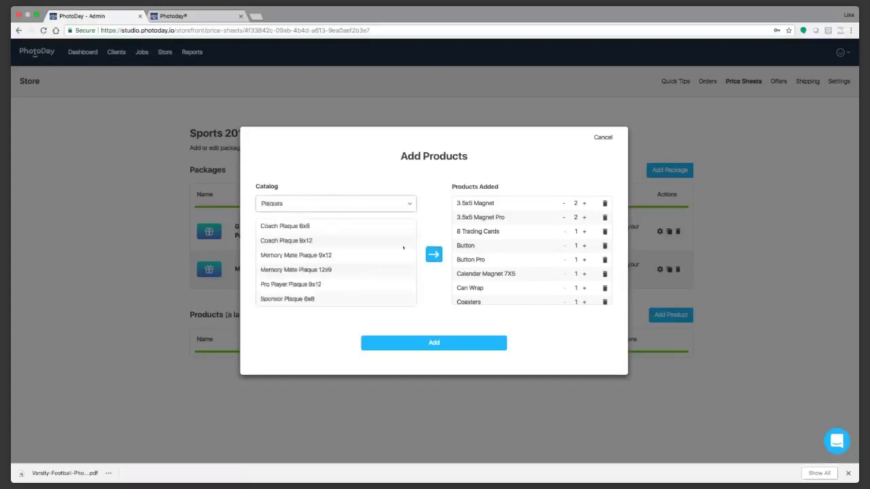
left_click(270, 228)
left_click(301, 242, "shift")
left_click_drag(301, 245, 325, 285)
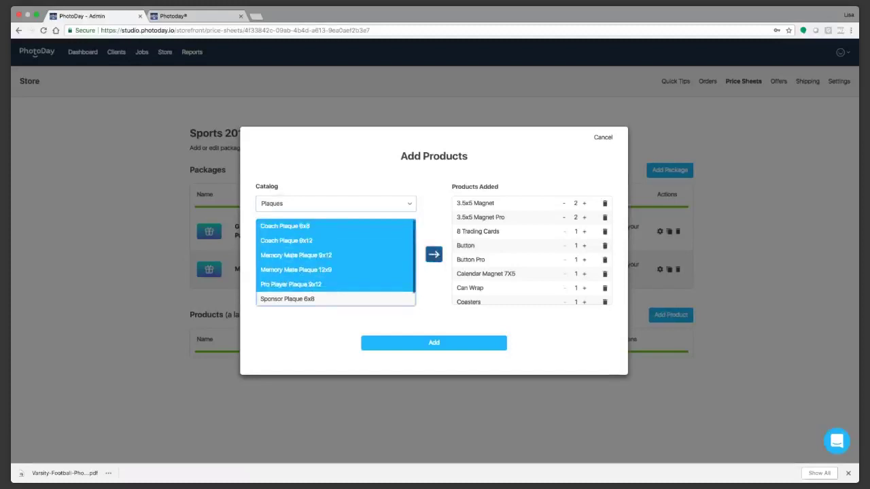
left_click(433, 254)
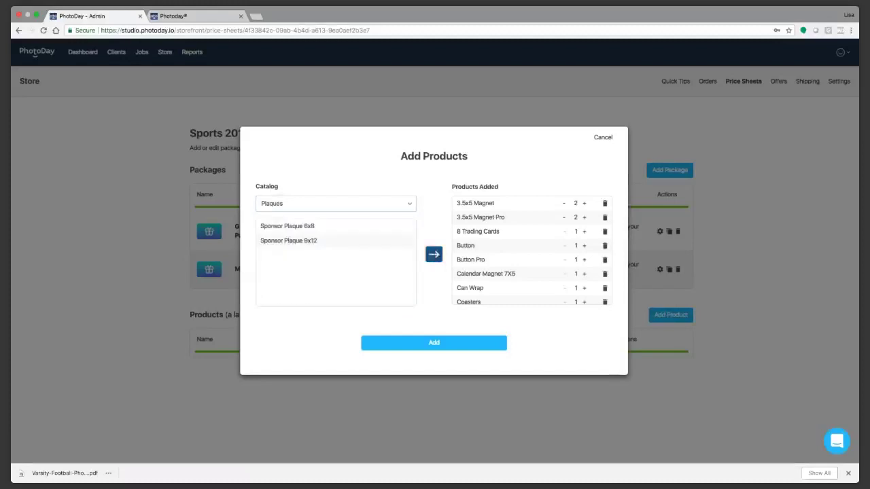
Step: Switch the catalog to Prints and add the 3.5x5 print
left_click(304, 210)
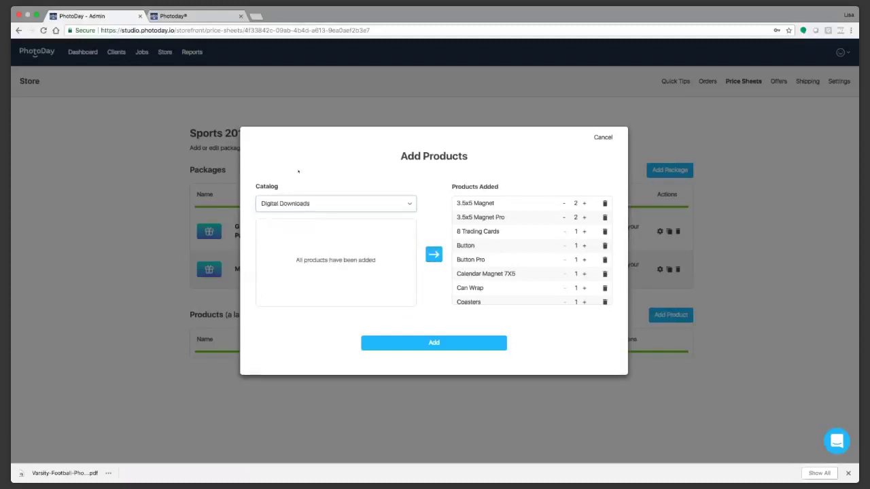
left_click(299, 203)
left_click(326, 230)
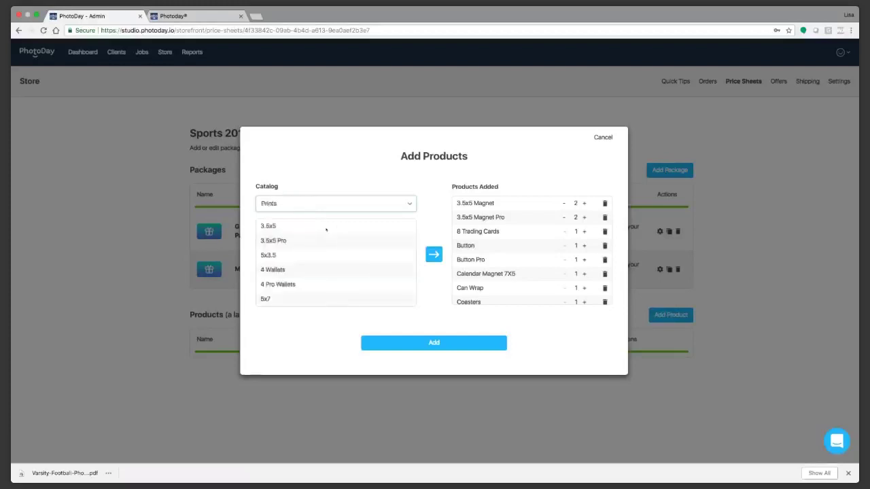
left_click(306, 233)
left_click(296, 270)
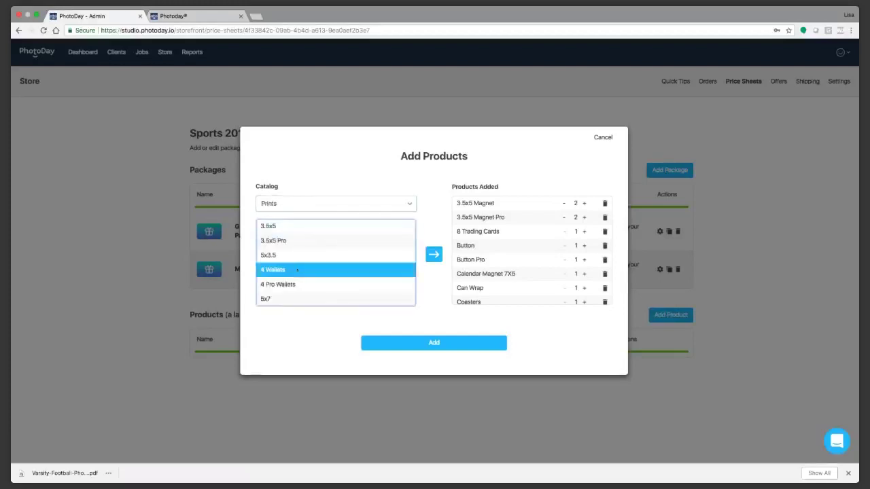
left_click(289, 232)
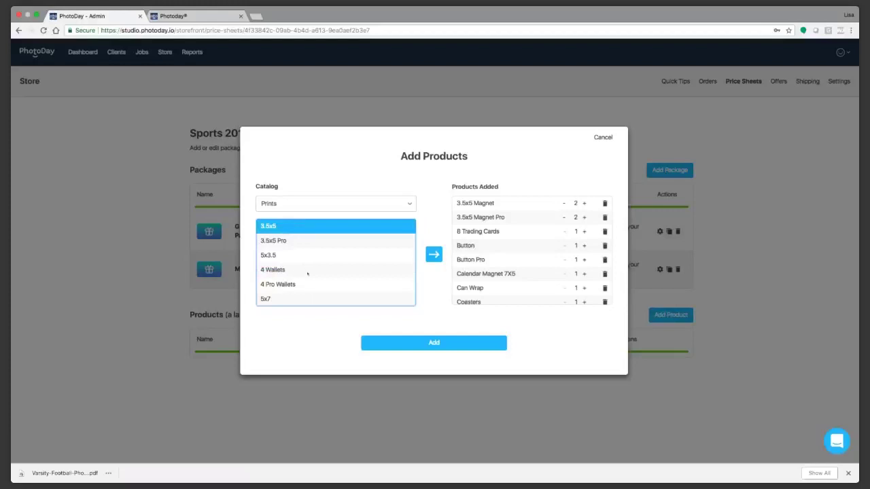
left_click(433, 254)
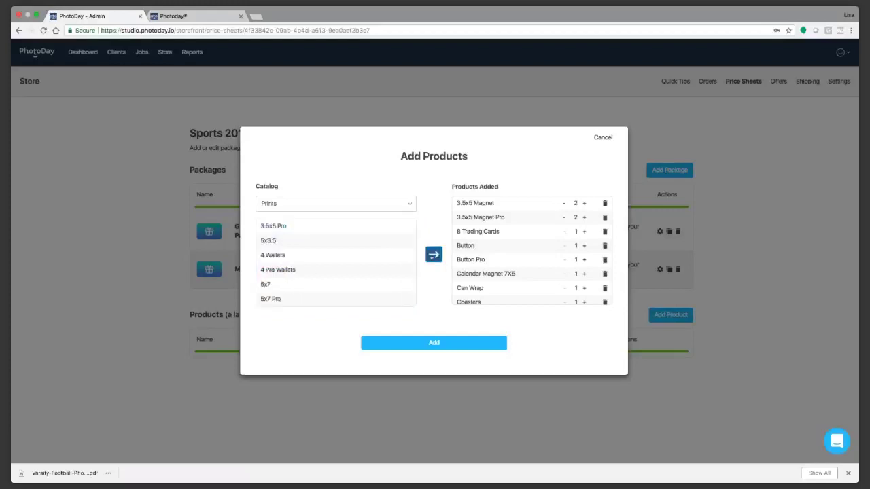
Step: Add the 5x7, 8x10, 8x10 Pro, both Memory Mate and Magazine Cover prints
left_click(288, 255)
left_click(340, 285)
left_click(434, 254)
scroll(352, 264, "down", 3)
left_click(282, 263)
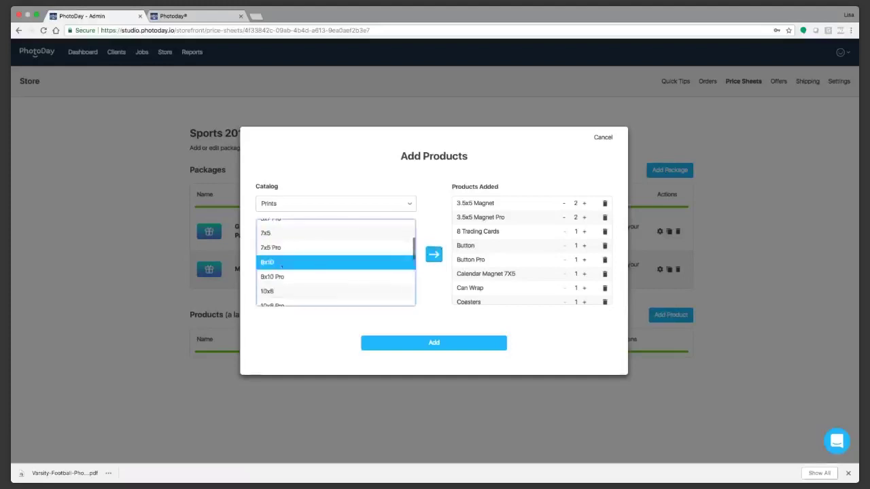
left_click(433, 254)
left_click(340, 263)
left_click(433, 255)
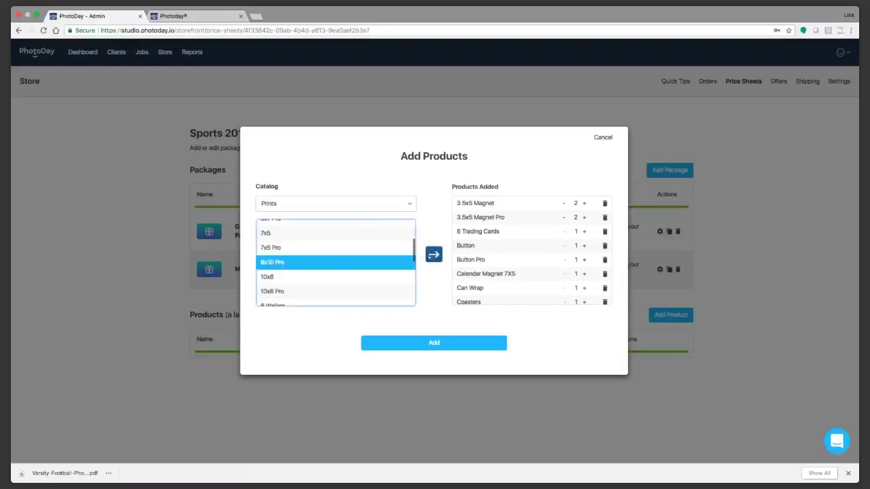
scroll(343, 272, "down", 5)
left_click(340, 270)
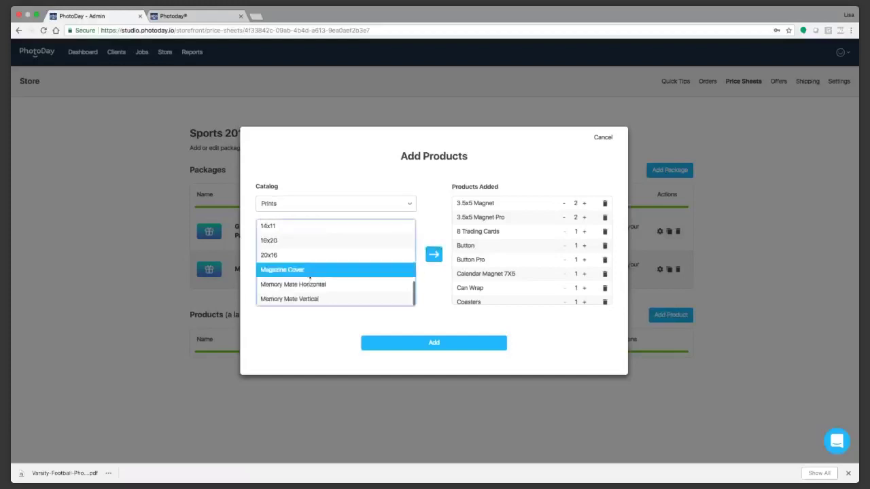
left_click_drag(325, 284, 312, 299)
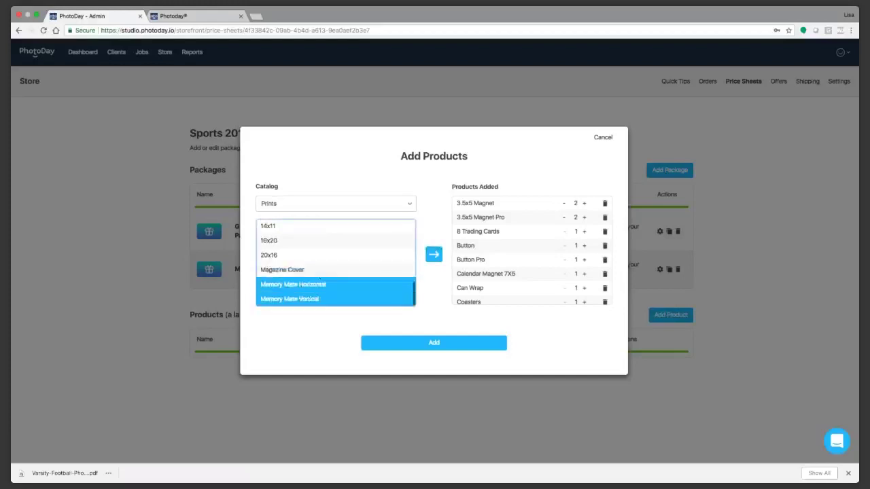
left_click(434, 254)
left_click(306, 298)
left_click(434, 254)
Step: Set 3.5x5 quantity to 4 and 5x7 to 2, then add all products to the price sheet
scroll(563, 263, "down", 10)
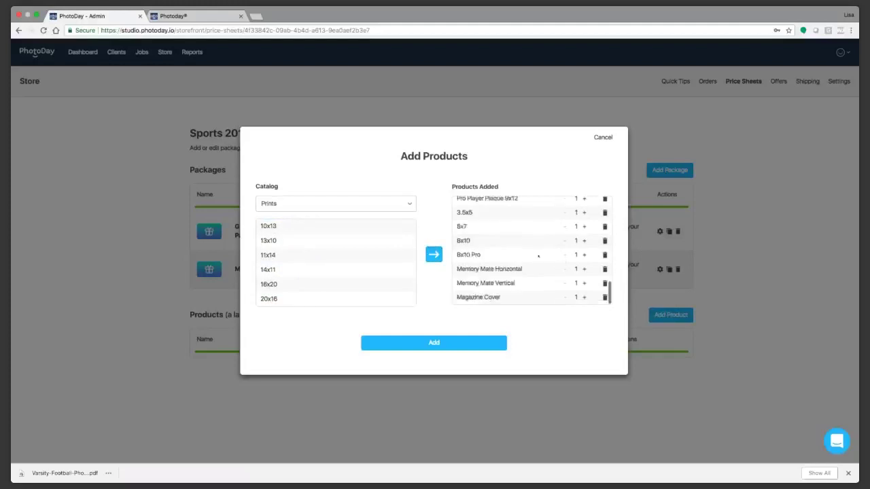
left_click(585, 212)
left_click(584, 212)
left_click(584, 226)
scroll(574, 255, "up", 2)
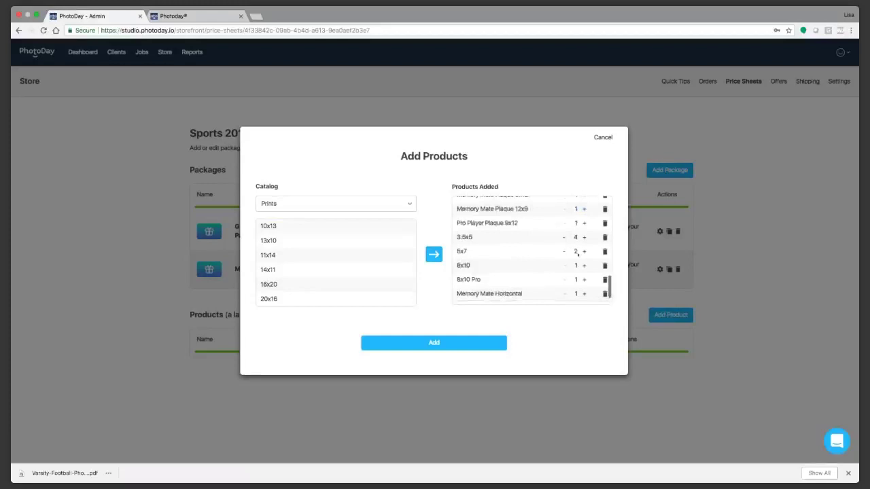
scroll(574, 272, "down", 1)
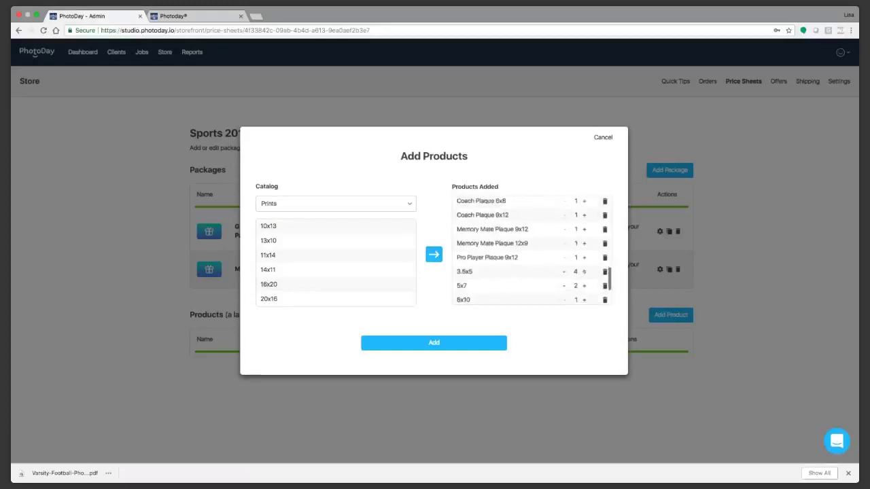
scroll(544, 265, "up", 2)
scroll(544, 261, "up", 2)
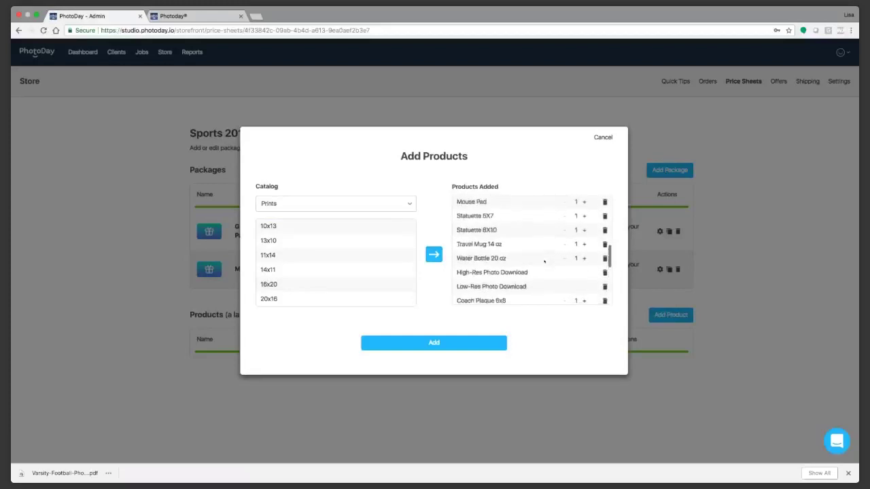
scroll(544, 262, "up", 1)
scroll(541, 258, "up", 2)
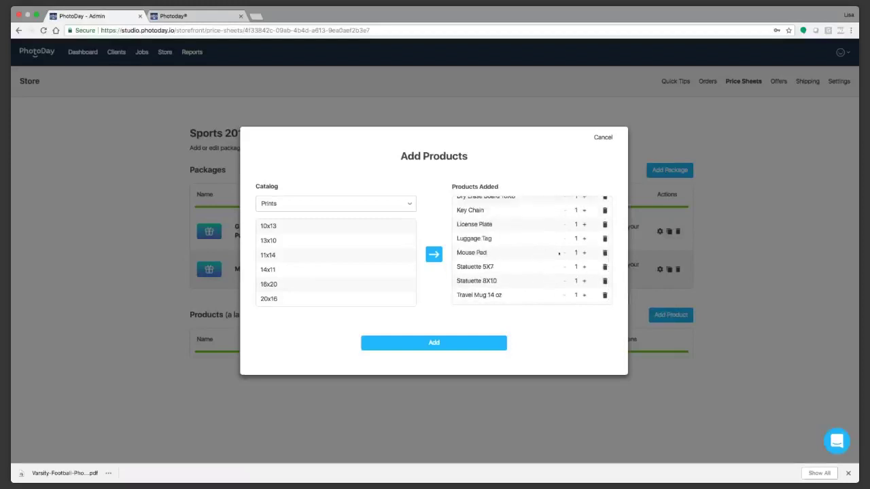
scroll(558, 253, "up", 2)
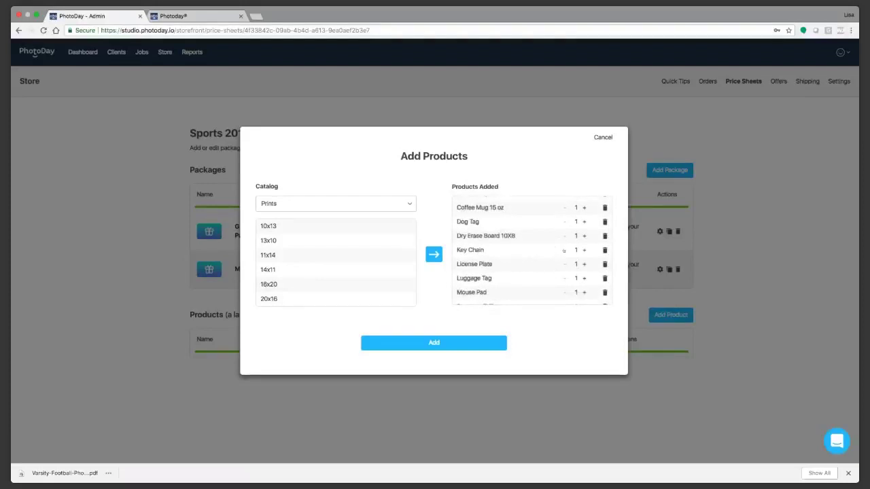
left_click(470, 339)
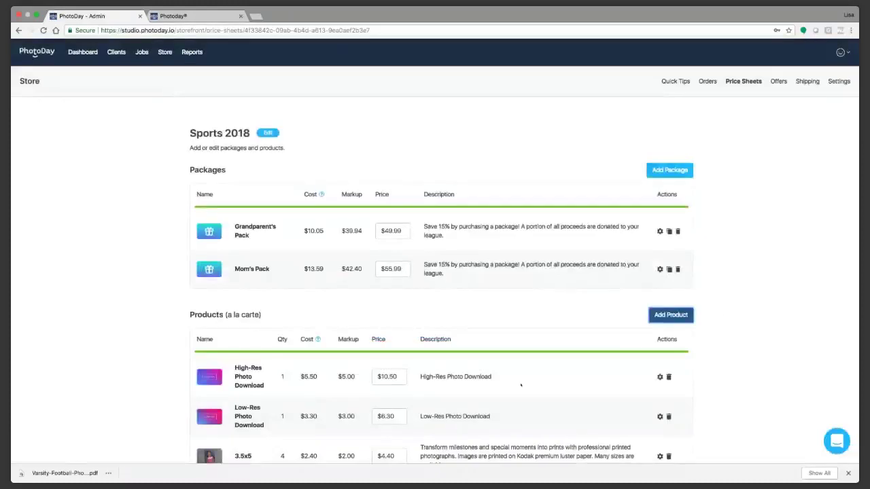
Step: Set a la carte prices: High-Res $39.99, Low-Res $19.99, 3.5x5 $18.99, 3.5x5 Magnet $13.99
scroll(520, 386, "down", 3)
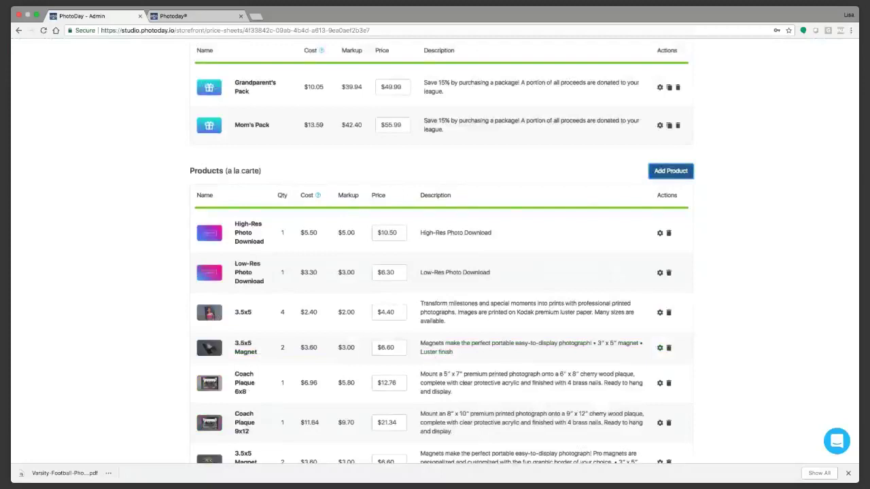
scroll(441, 174, "down", 3)
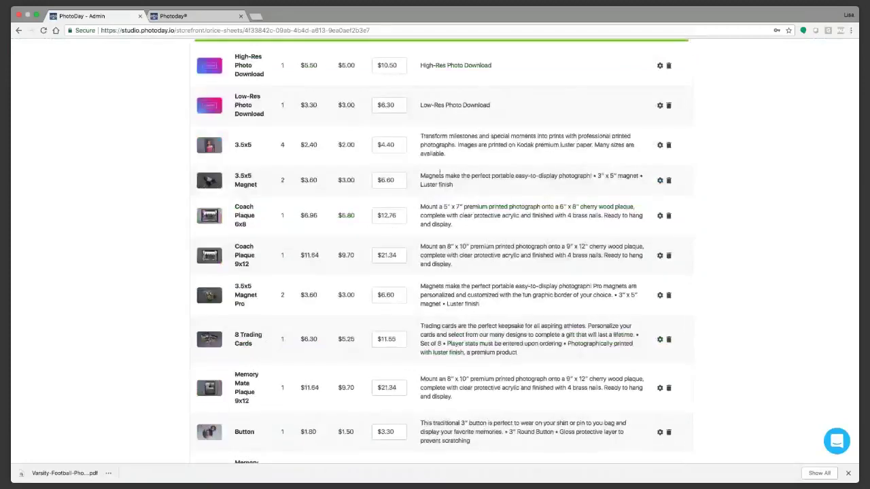
scroll(440, 174, "up", 1)
key("Tab")
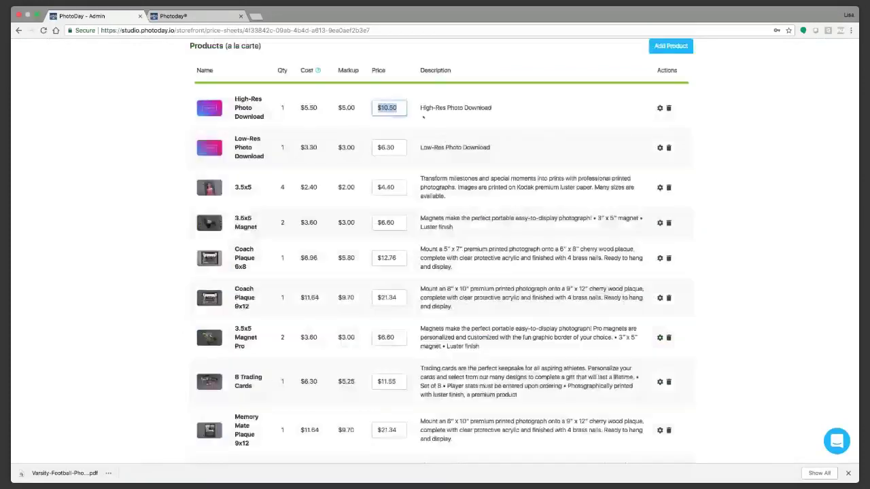
type("$39.99")
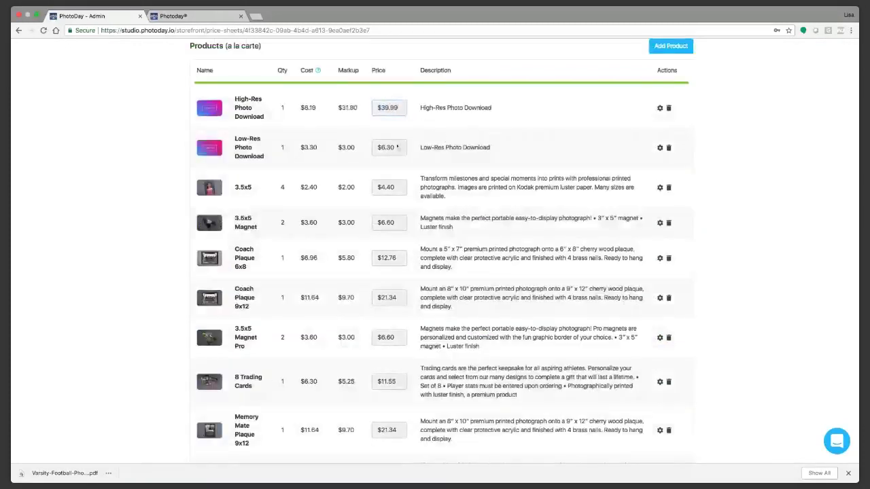
left_click(400, 144)
type("$19.99")
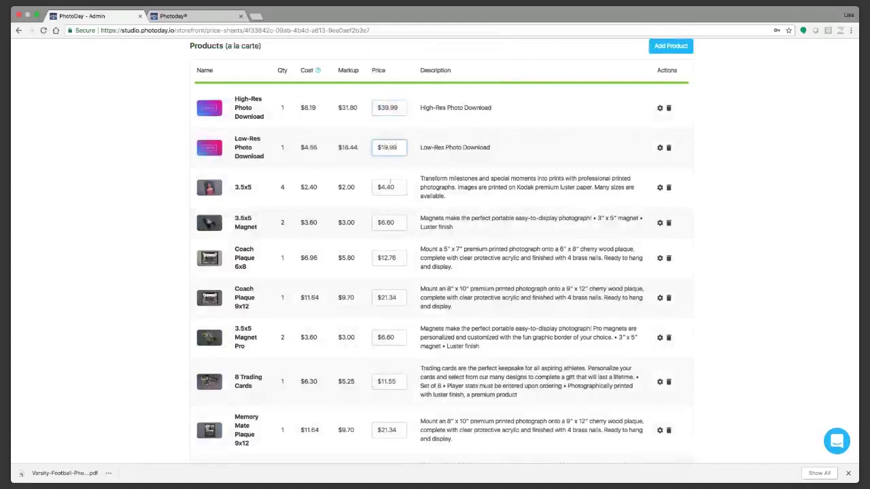
left_click(390, 182)
type("$18.99")
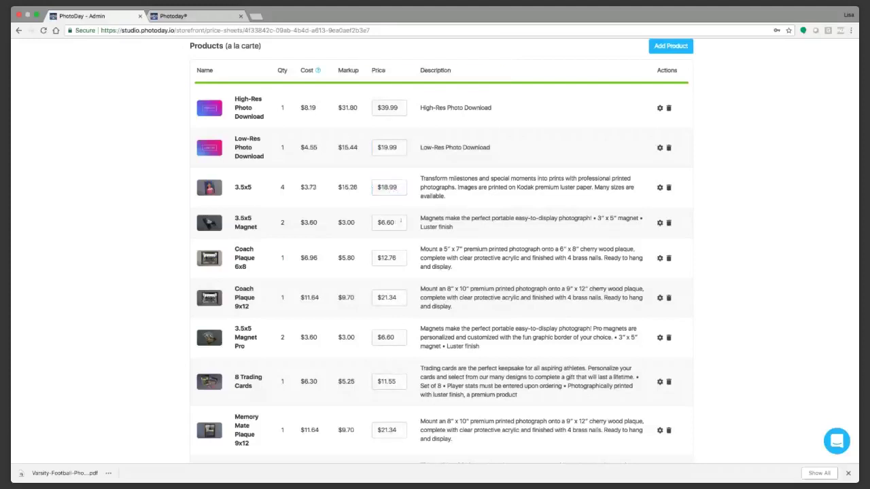
left_click(400, 222)
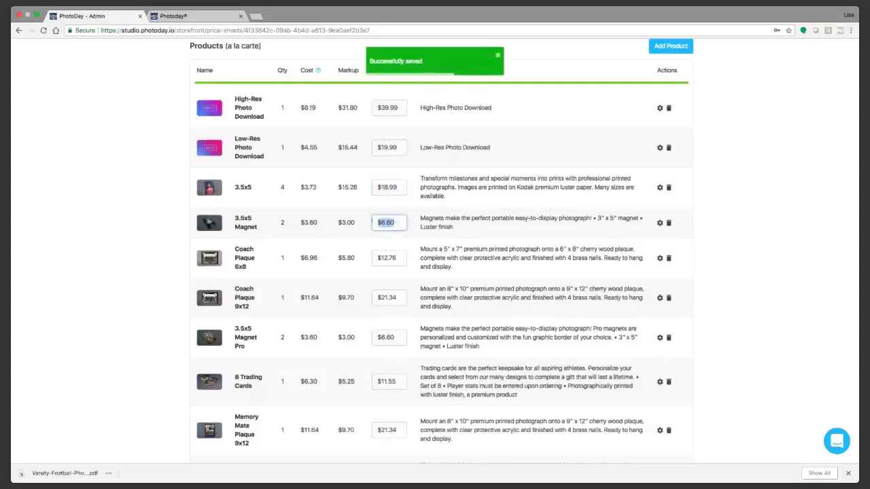
type("$13.99")
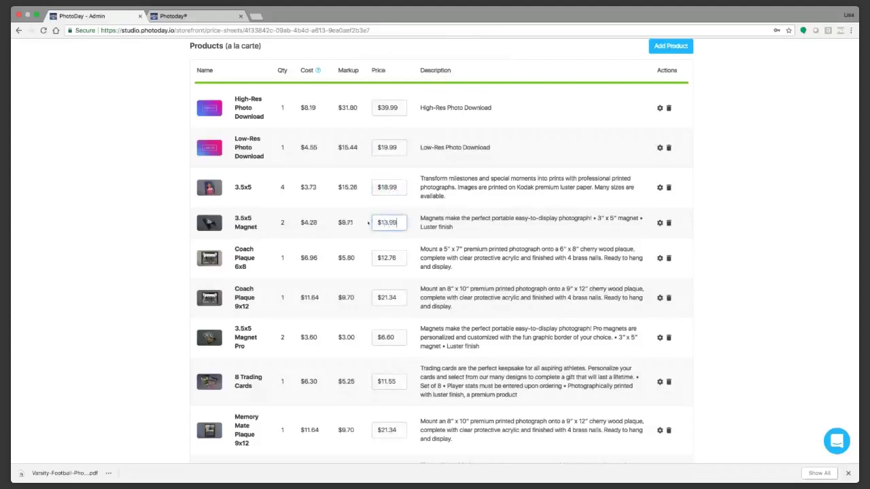
left_click(370, 254)
left_click(660, 188)
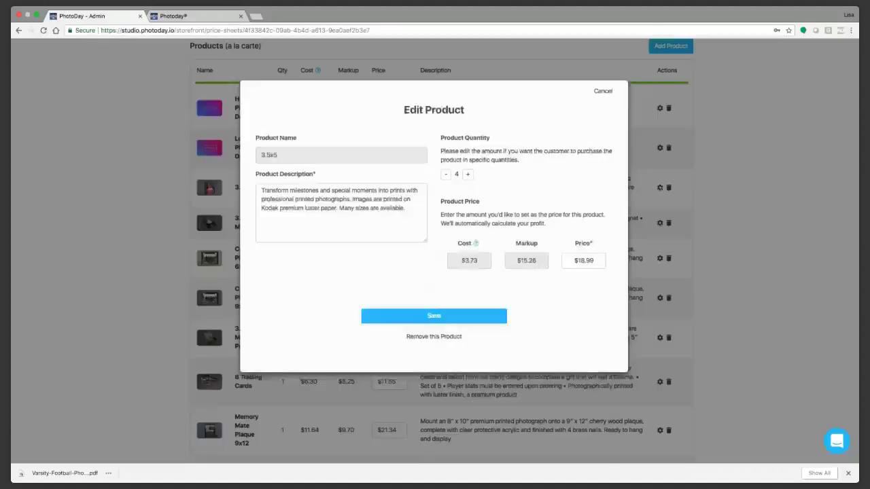
left_click_drag(290, 215, 405, 232)
left_click(356, 233)
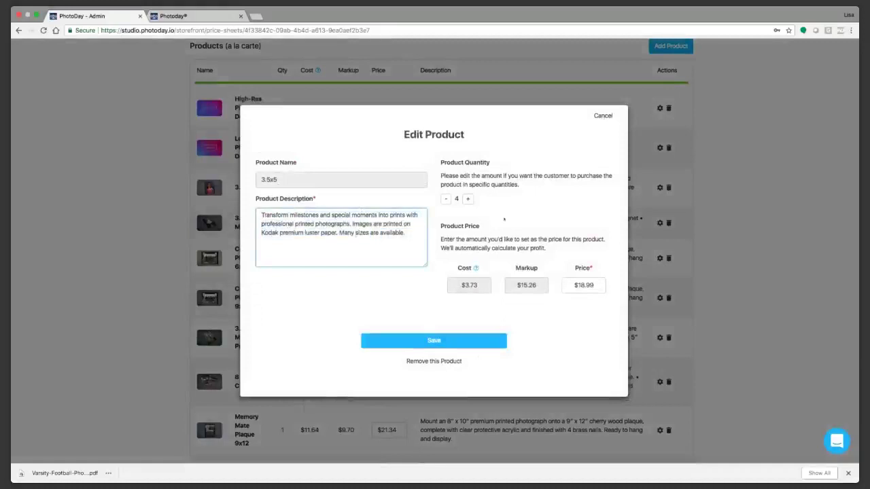
left_click(602, 116)
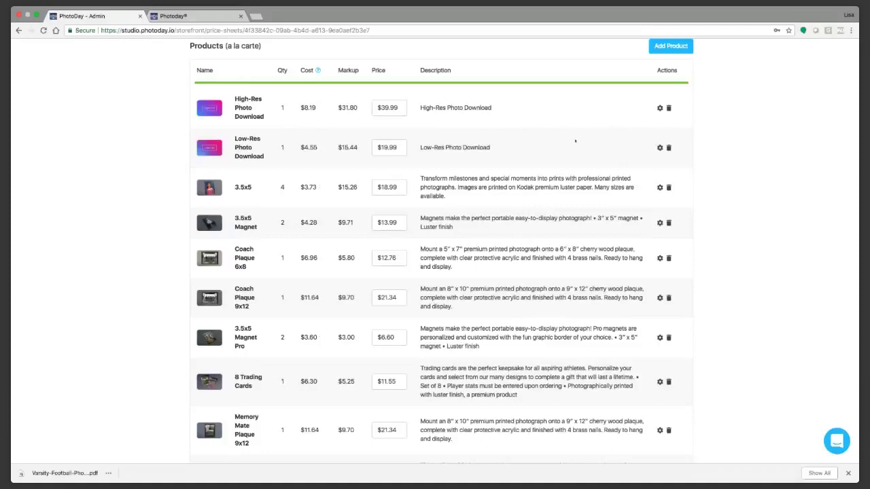
scroll(575, 141, "up", 3)
scroll(562, 157, "up", 3)
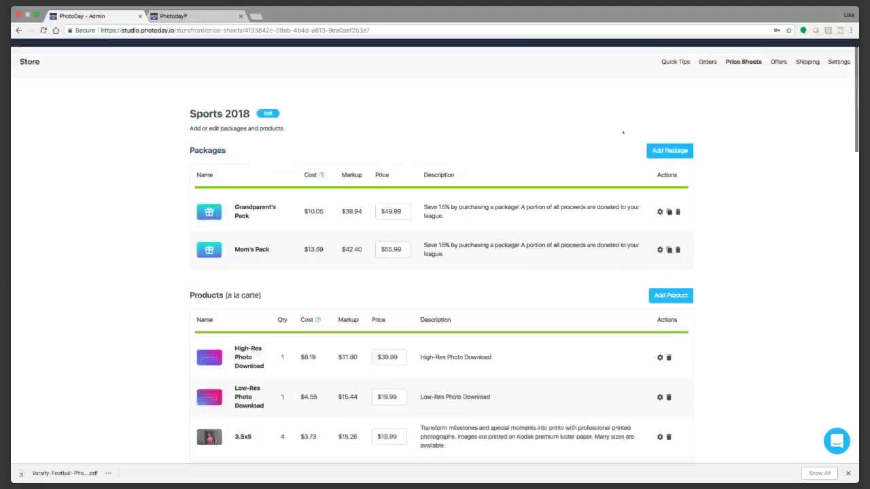
Step: Navigate from Price Sheets to the store's Offers list of discount codes
left_click(749, 64)
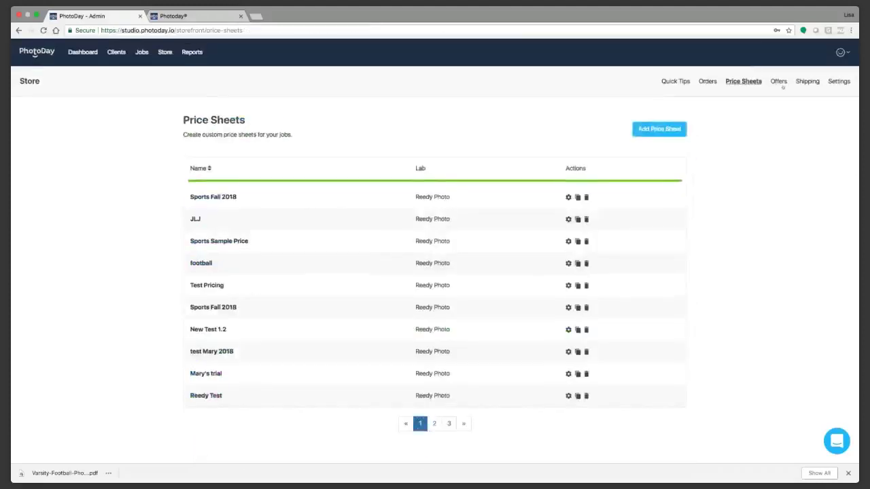
left_click(781, 83)
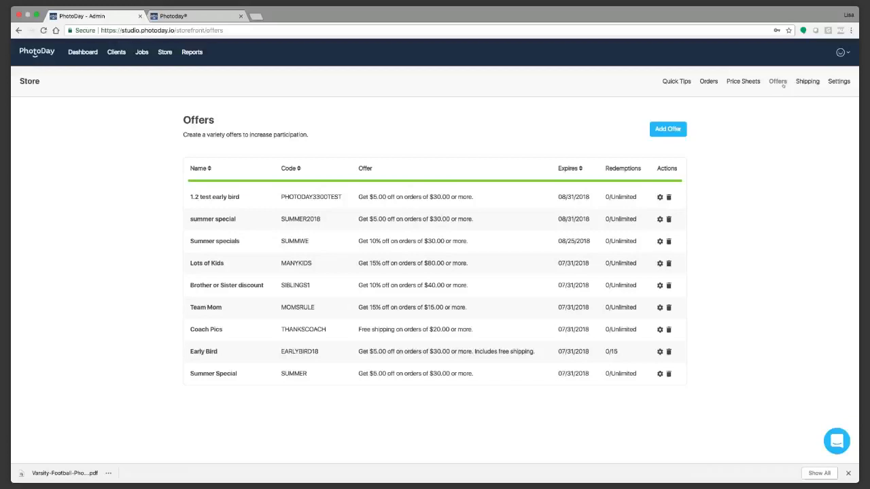
Step: From the Offers page, begin a new offer to reach the offer type choice
left_click(780, 81)
left_click(669, 129)
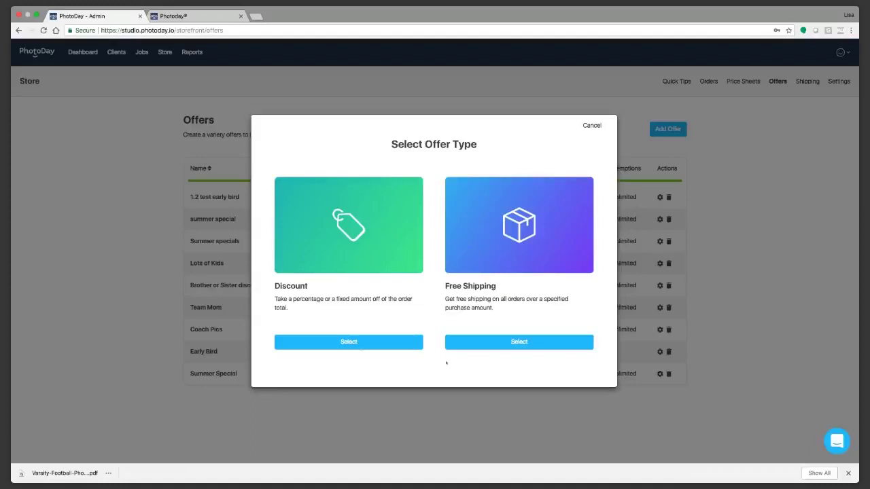
Step: Create a Discount offer named Fall Special with code EARLYBIRD and a $5 fixed discount
left_click(346, 344)
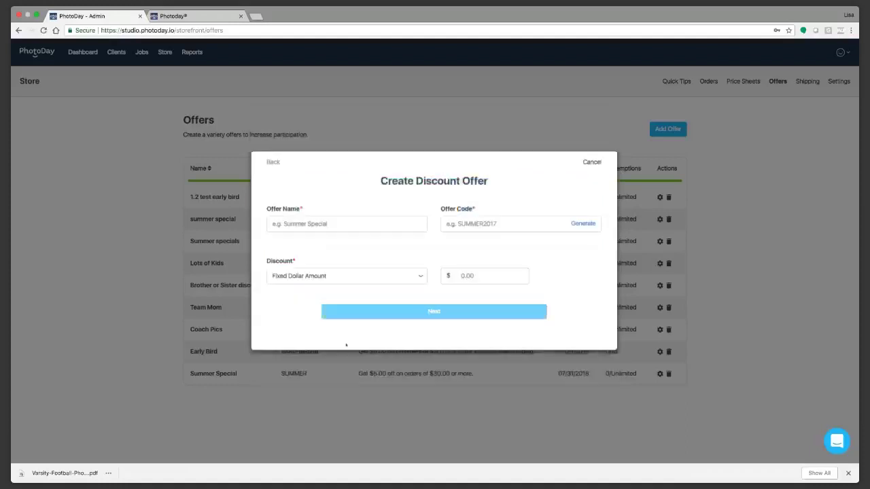
left_click(333, 224)
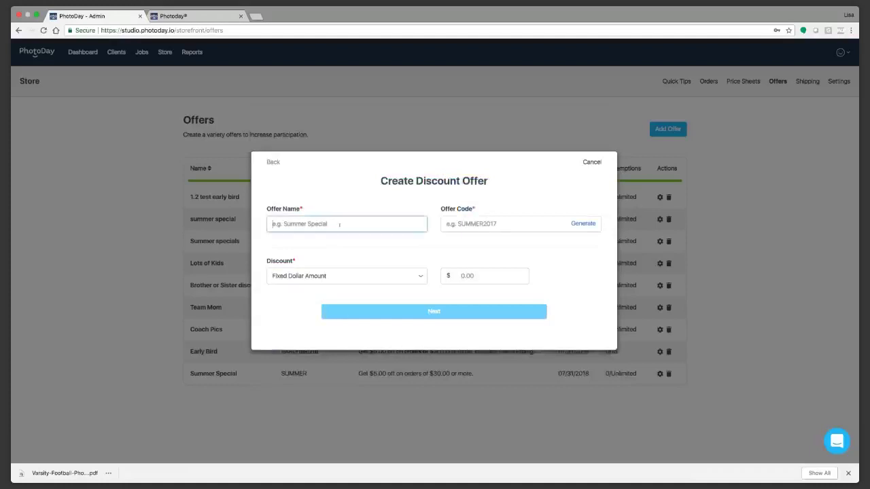
left_click(339, 215)
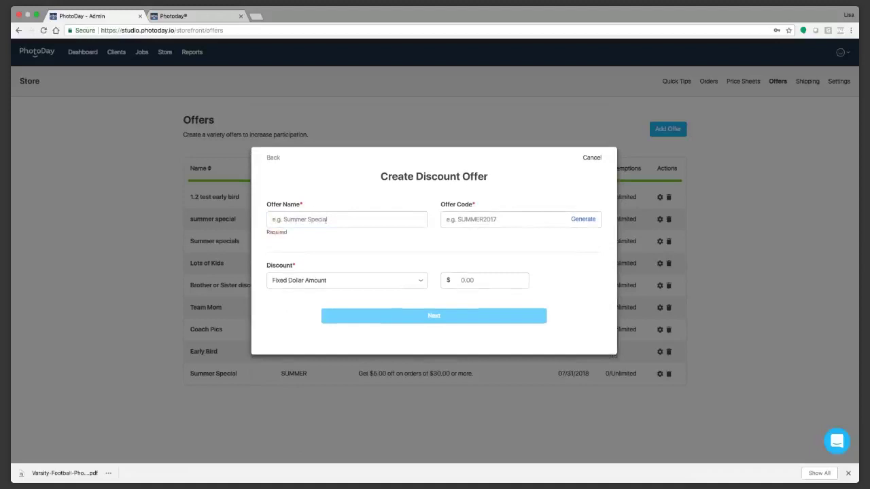
left_click(326, 220)
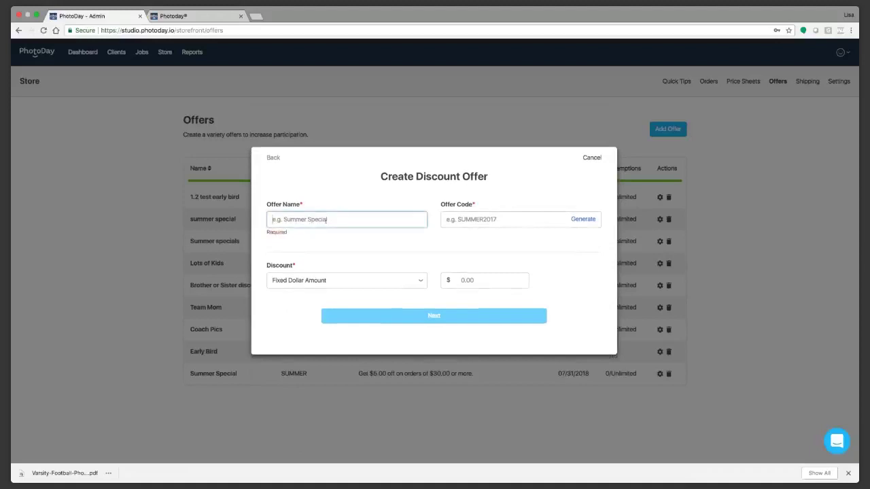
type("Fall Special")
left_click(523, 225)
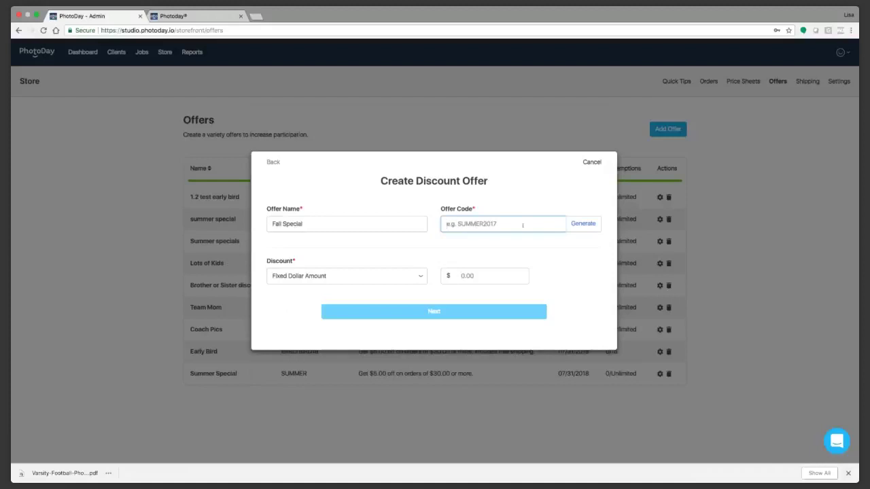
type("EARLYBIRD")
key("Tab")
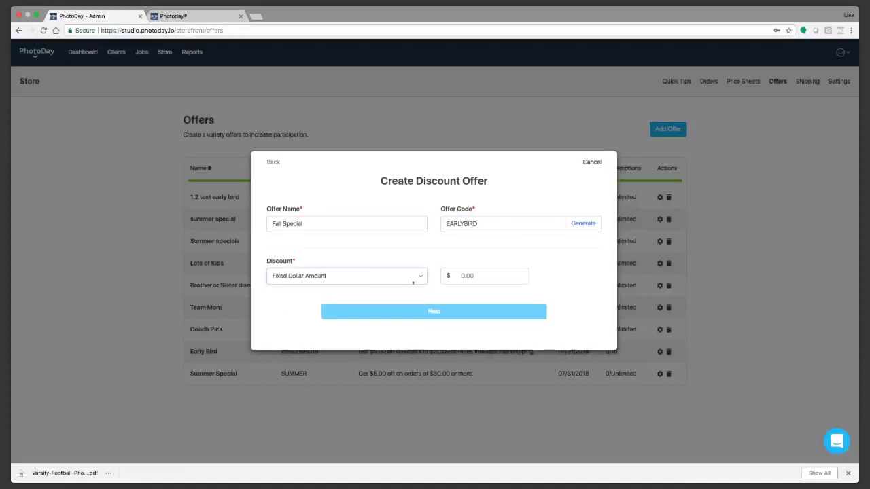
left_click(466, 276)
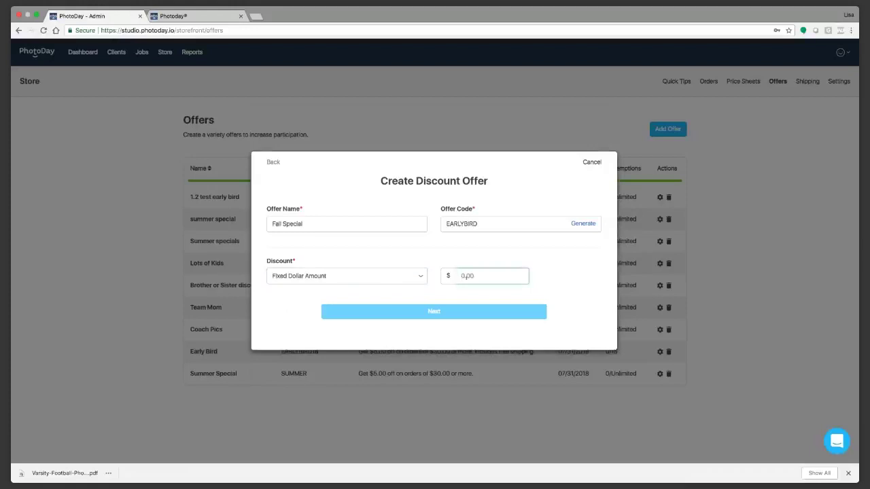
type("5")
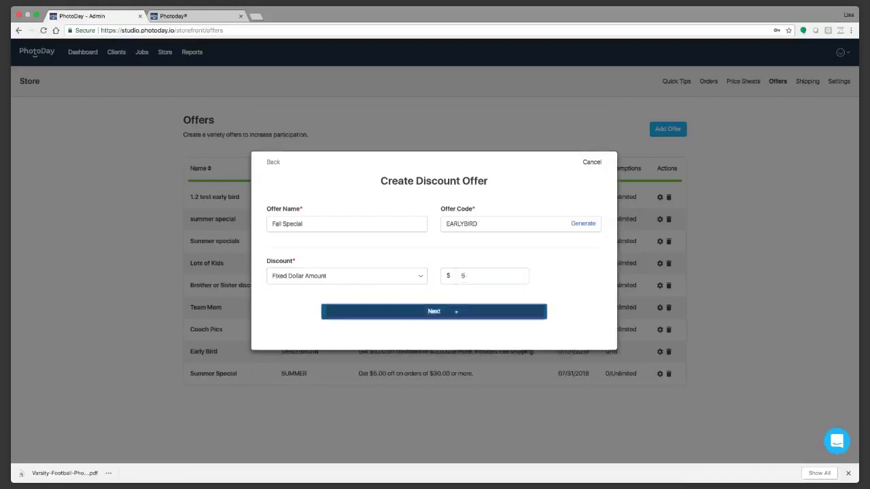
left_click(455, 311)
Step: Set a $40 minimum order and 09/01/2018 expiry, leaving redemptions unlimited
left_click(309, 216)
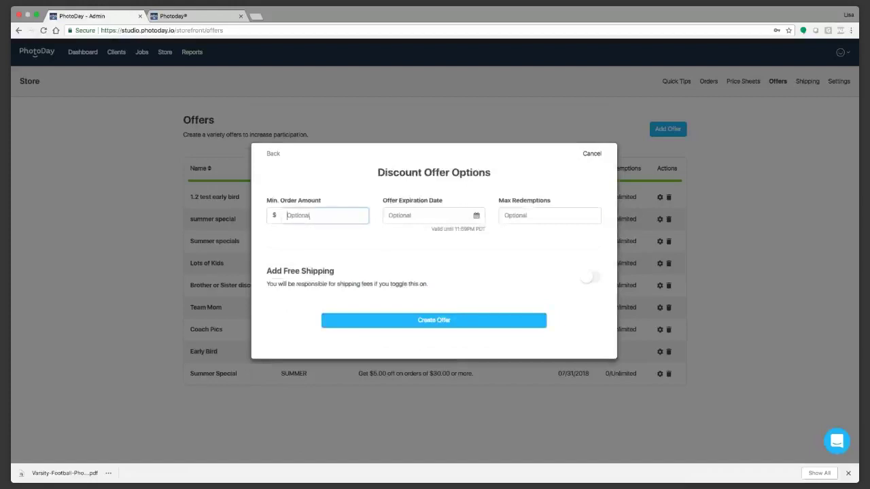
type("40")
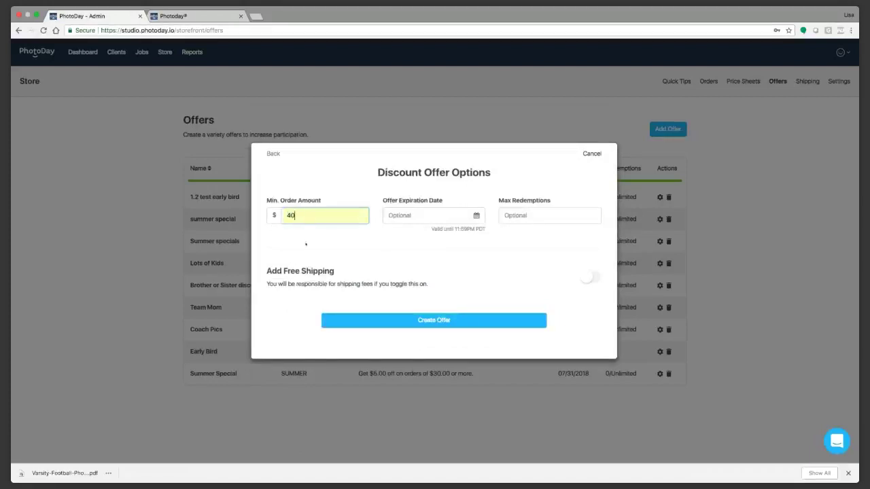
left_click(416, 217)
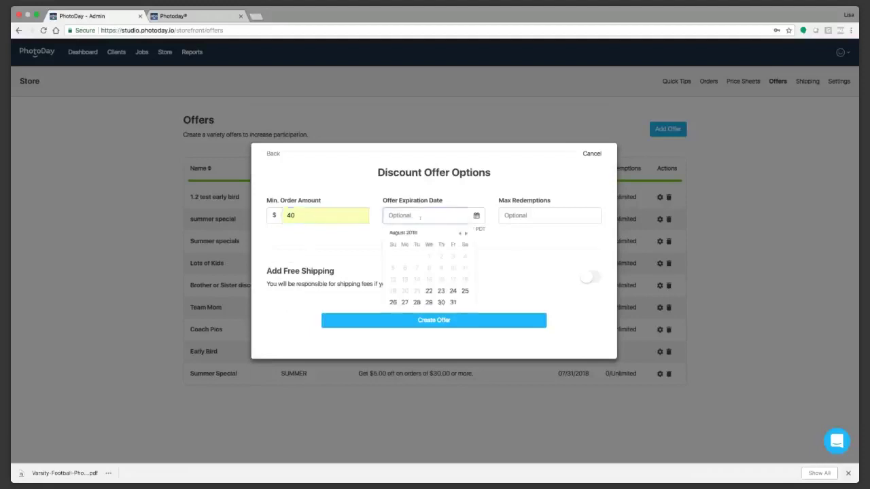
left_click(466, 235)
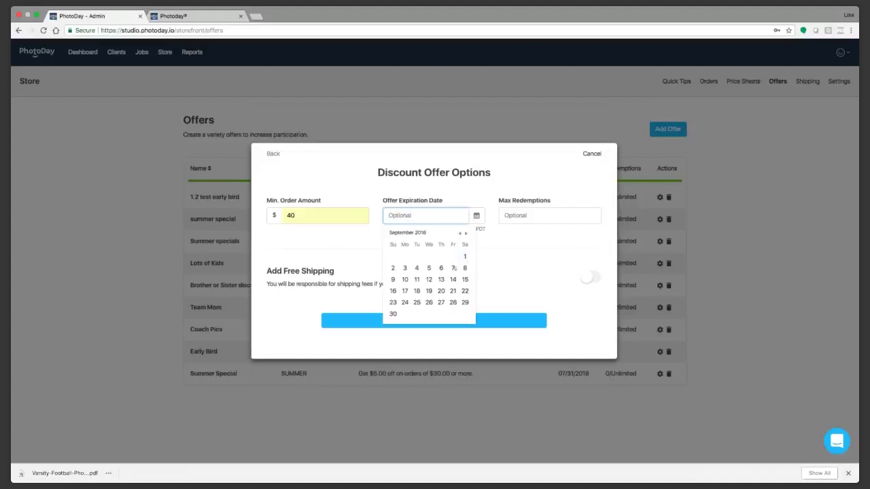
left_click(464, 257)
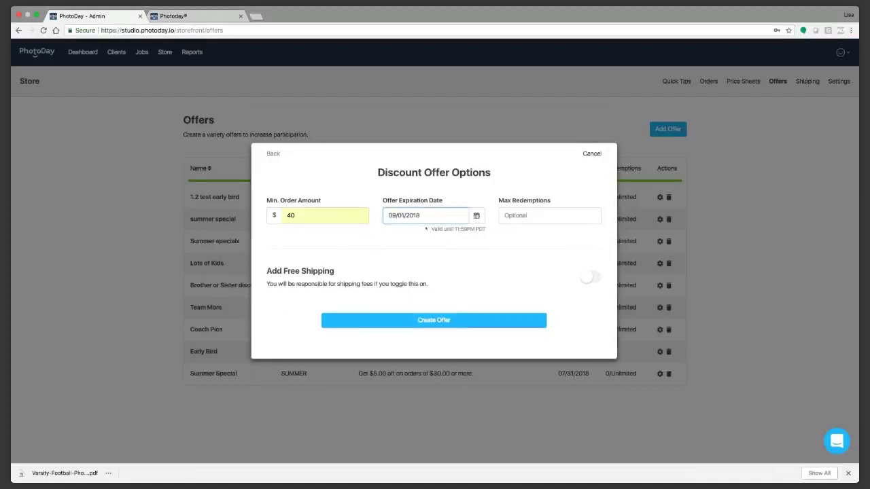
left_click(533, 216)
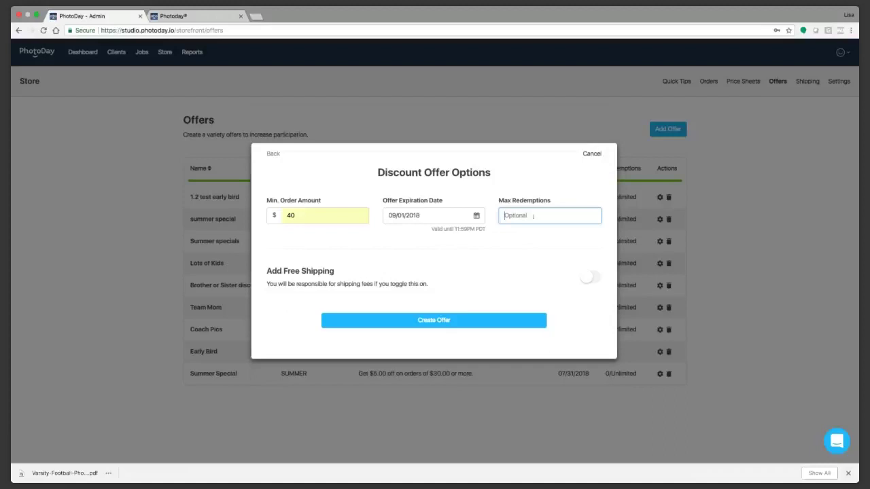
type("20")
left_click_drag(522, 219, 487, 219)
key("BackSpace")
Step: Turn on free shipping and create the Fall Special offer
left_click(591, 277)
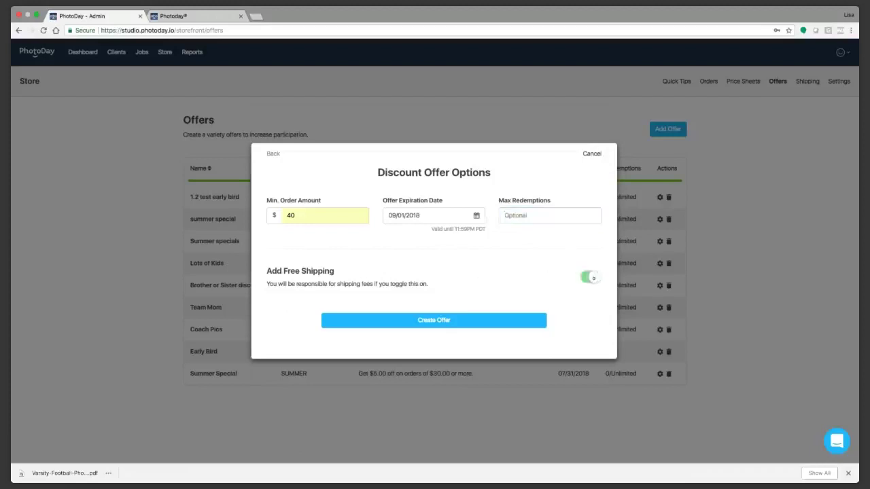
left_click(593, 278)
left_click(593, 278)
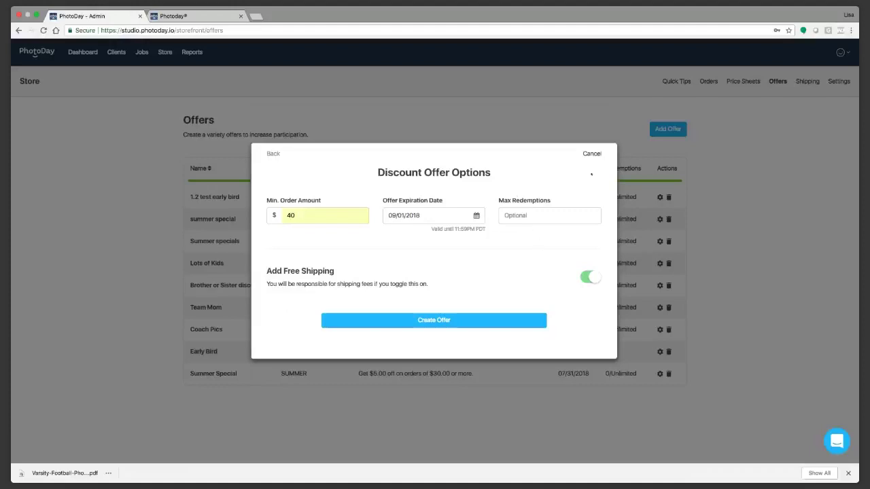
left_click(443, 320)
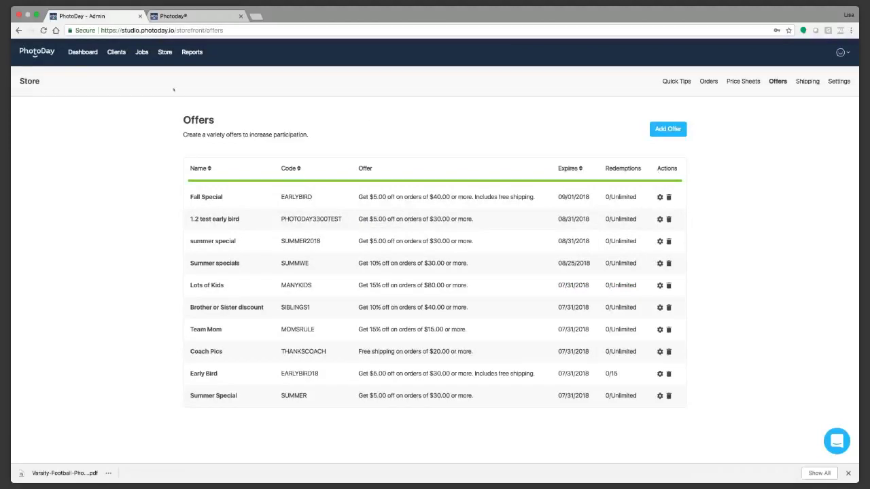
Step: Return to the Dashboard and bring up the Quick Tips page
left_click(85, 55)
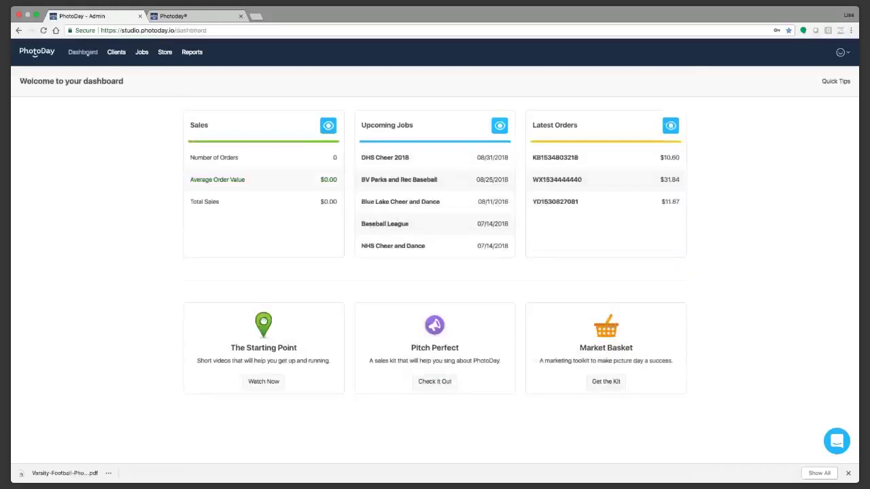
left_click(836, 82)
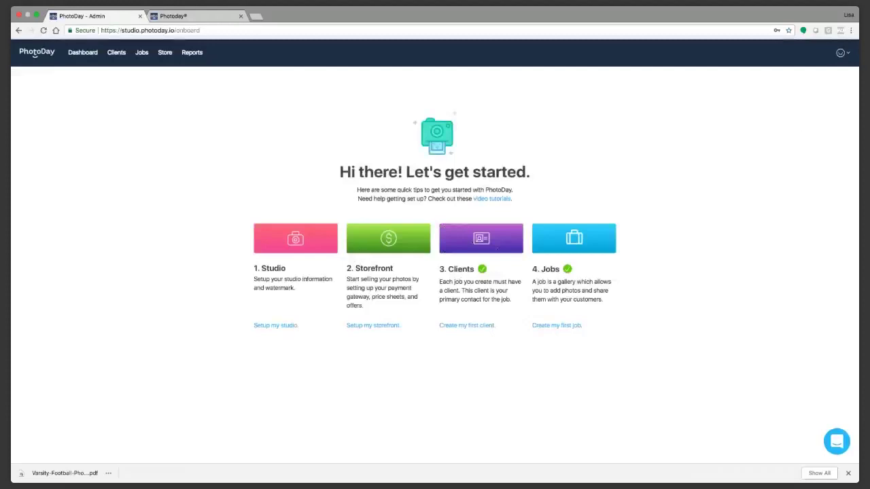
Step: Begin a new client and enter the client name Delsea High School
left_click(467, 326)
scroll(470, 327, "down", 1)
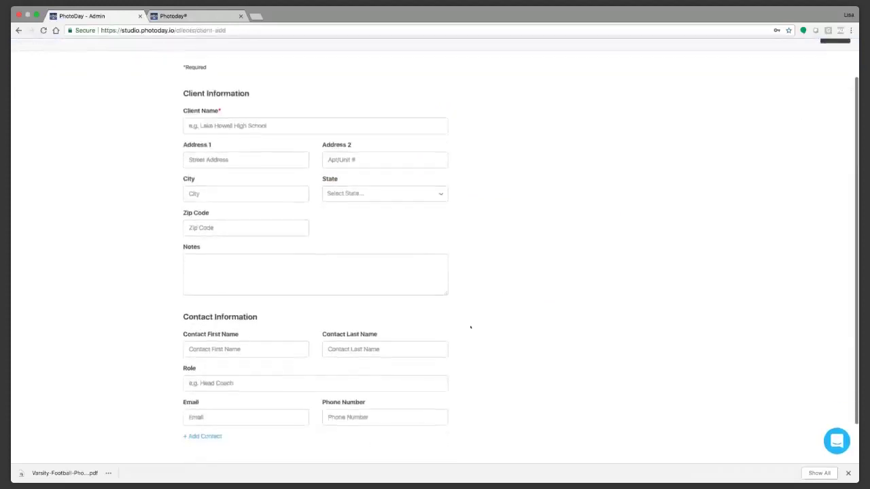
scroll(542, 270, "up", 1)
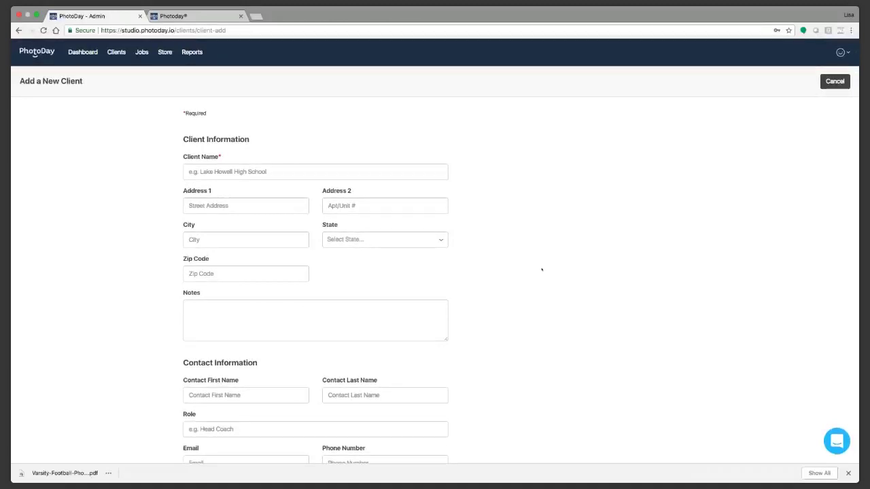
scroll(542, 285, "down", 2)
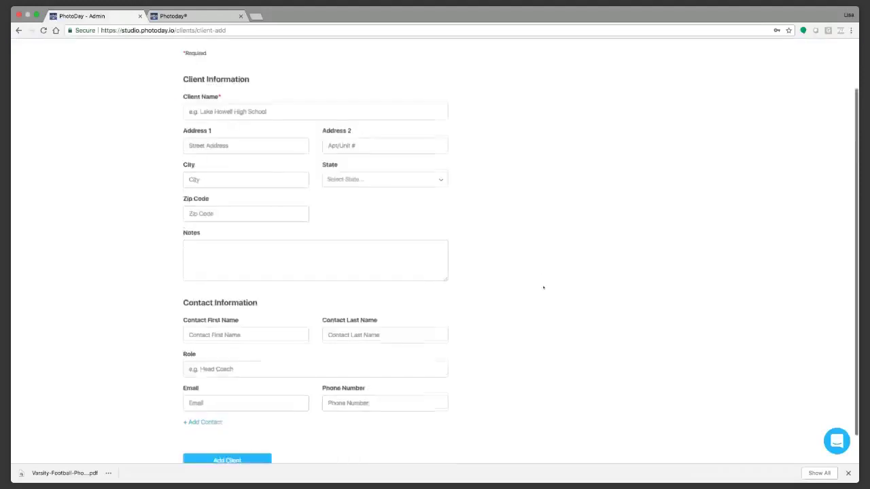
scroll(543, 288, "up", 2)
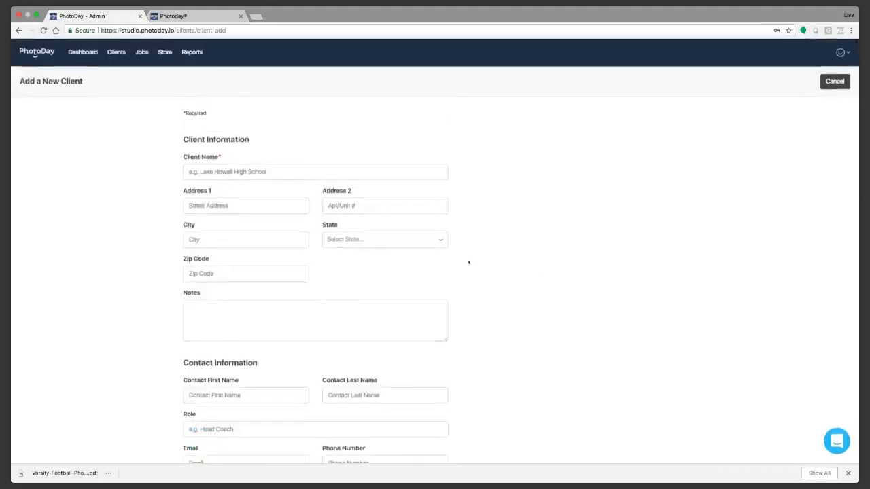
left_click(249, 170)
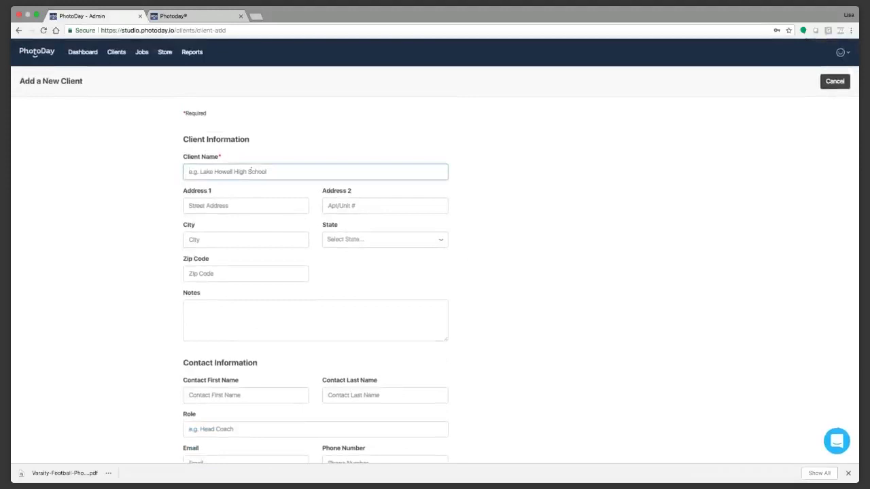
left_click(248, 172)
type("L")
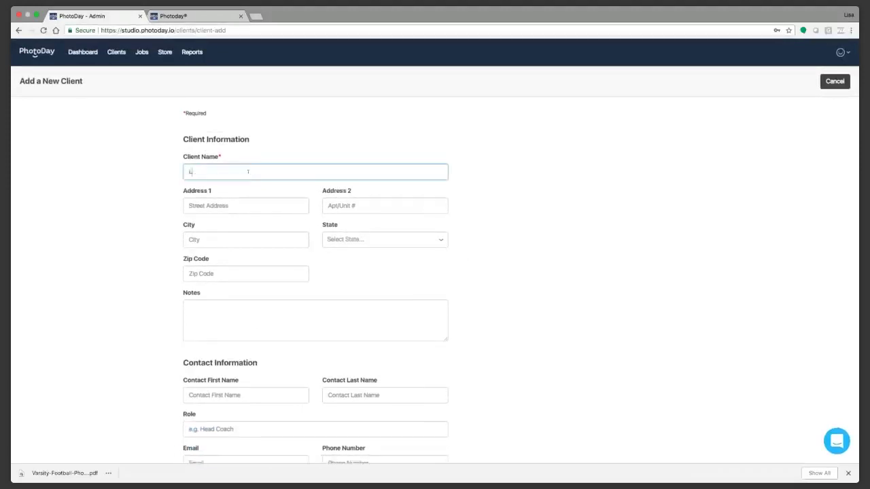
key("BackSpace")
type("Delsea High School")
Step: Fill in 123 Anywhere Street, Franklinville, New Jersey, zip code 08322
key("Tab")
type("123 Anywhere Srt")
key("BackSpace")
key("BackSpace")
type("treet")
key("Tab")
key("Tab")
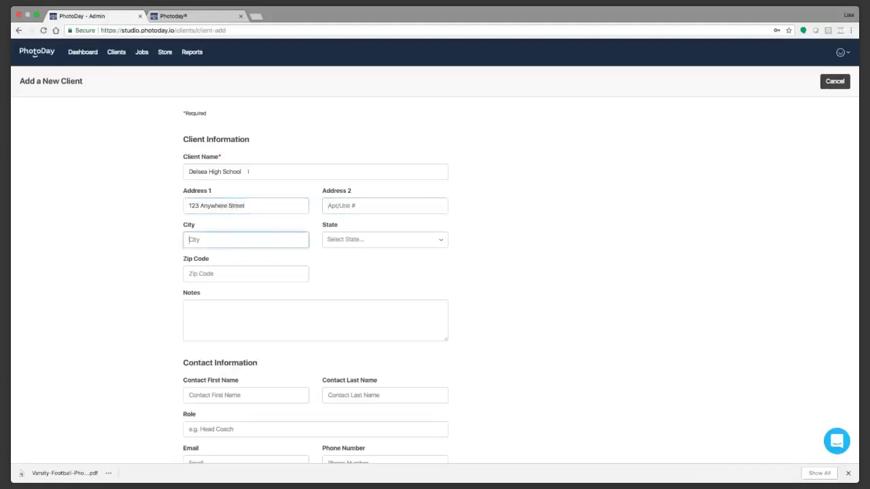
type("Franklinville")
key("Tab")
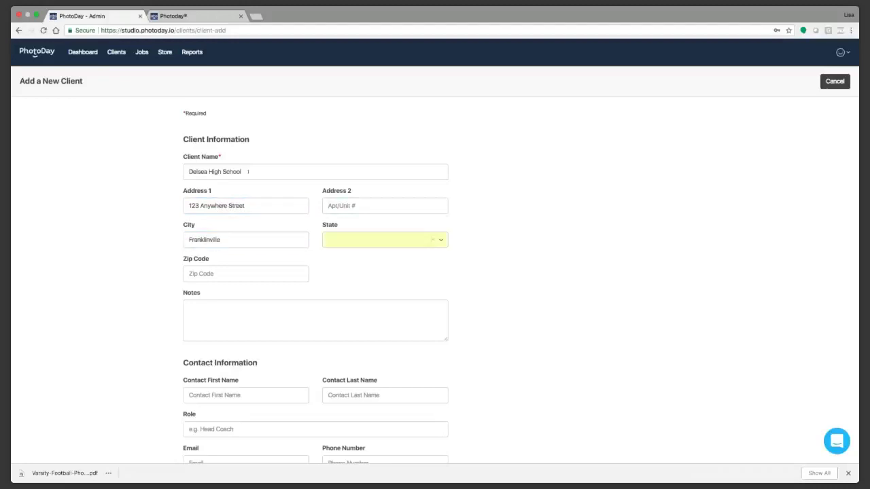
left_click(432, 239)
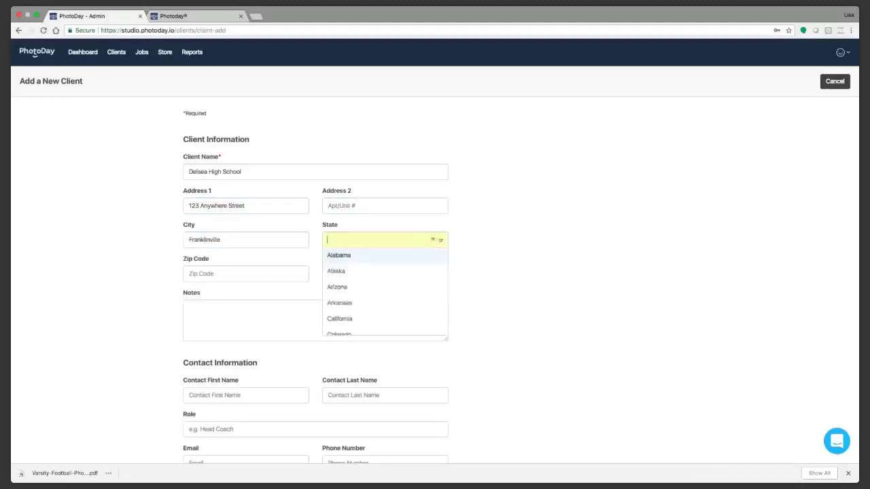
scroll(423, 301, "down", 5)
scroll(423, 301, "down", 6)
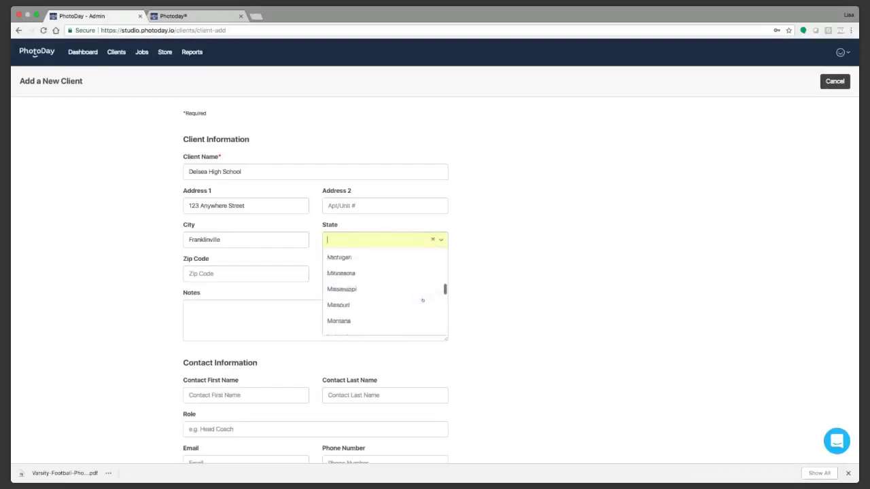
left_click(387, 292)
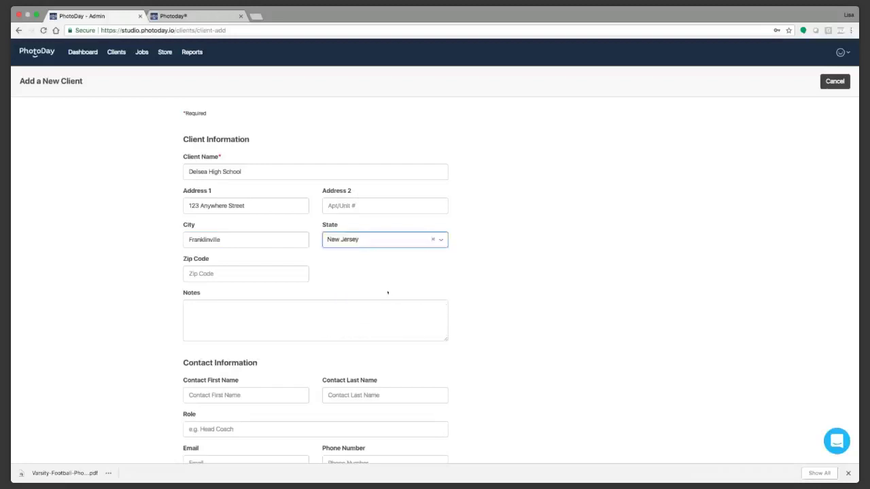
left_click(245, 274)
type("08322")
left_click(324, 301)
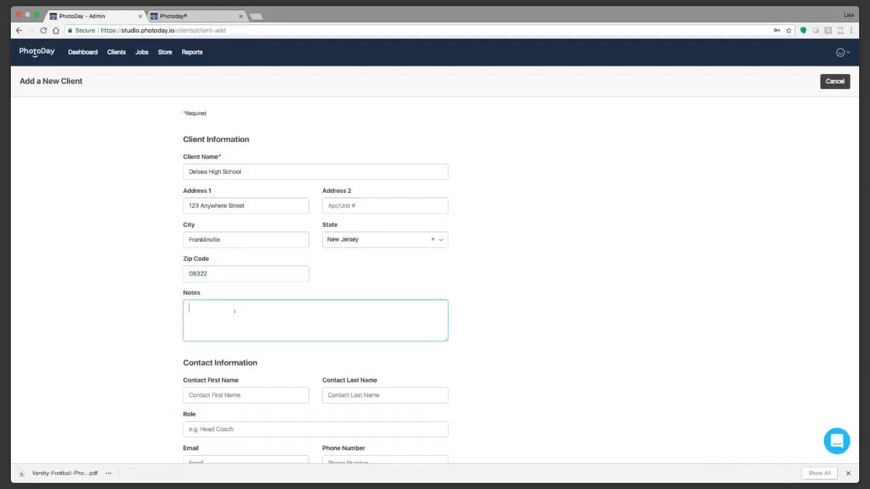
Step: Add the note 'JV Football Varsity Football 120 kids', the contact's first and last name, and role AD
type("JV Football Varsity Football 120 kids")
scroll(649, 340, "down", 3)
left_click(232, 303)
key("Tab")
key("Tab")
type("AD")
key("Tab")
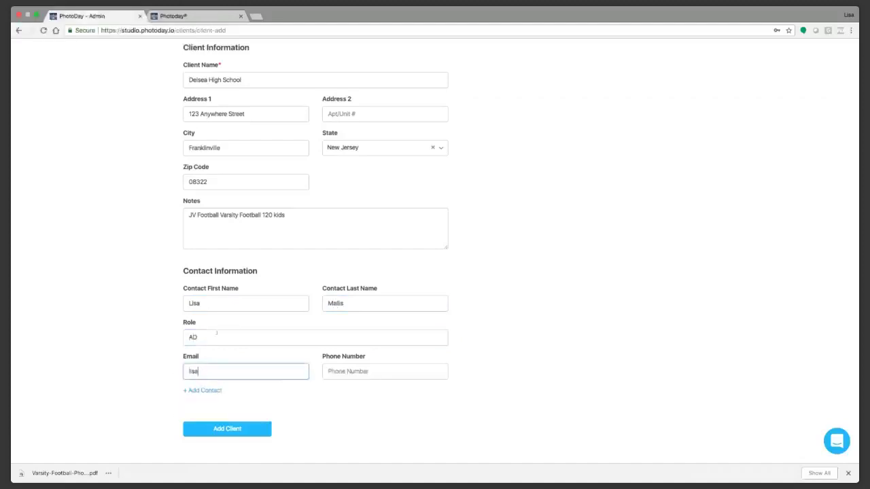
Step: Enter the contact's e-mail address and phone number, then save the client
key("Tab")
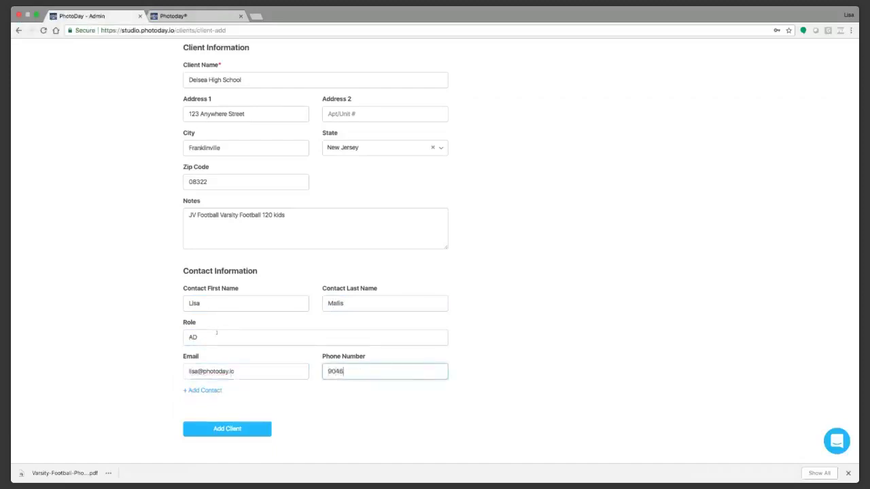
left_click(471, 304)
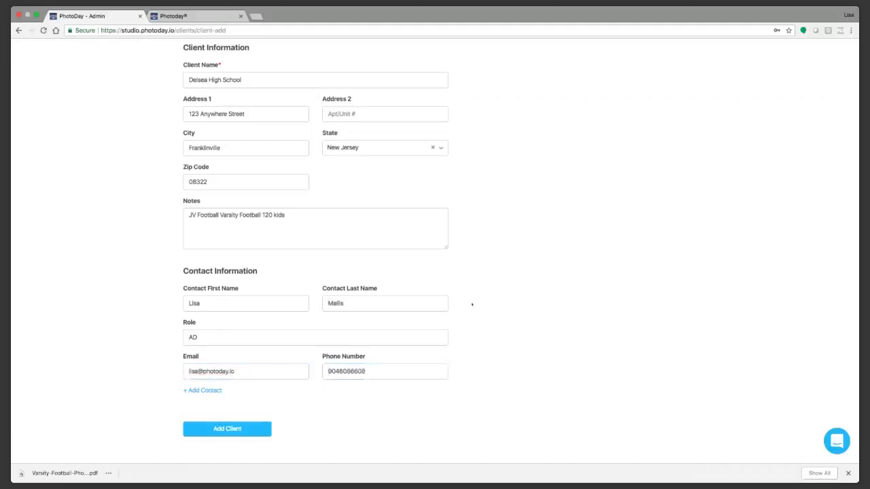
scroll(230, 245, "up", 1)
scroll(230, 245, "up", 2)
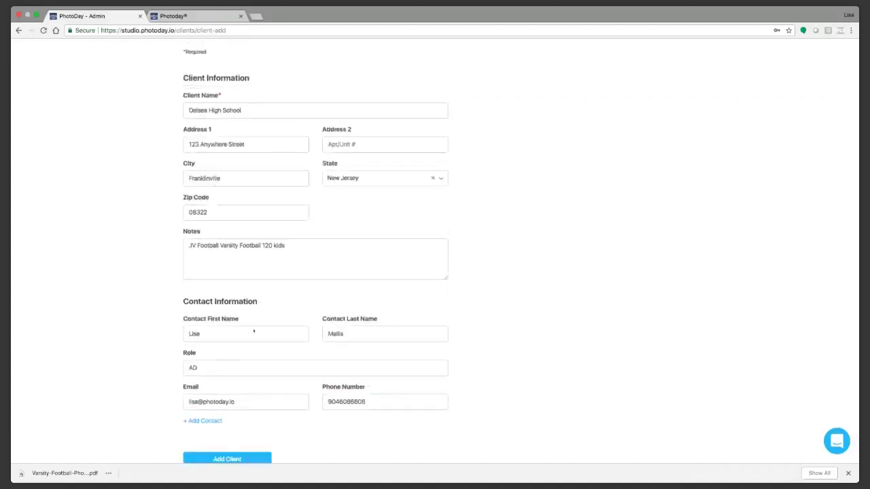
left_click(235, 459)
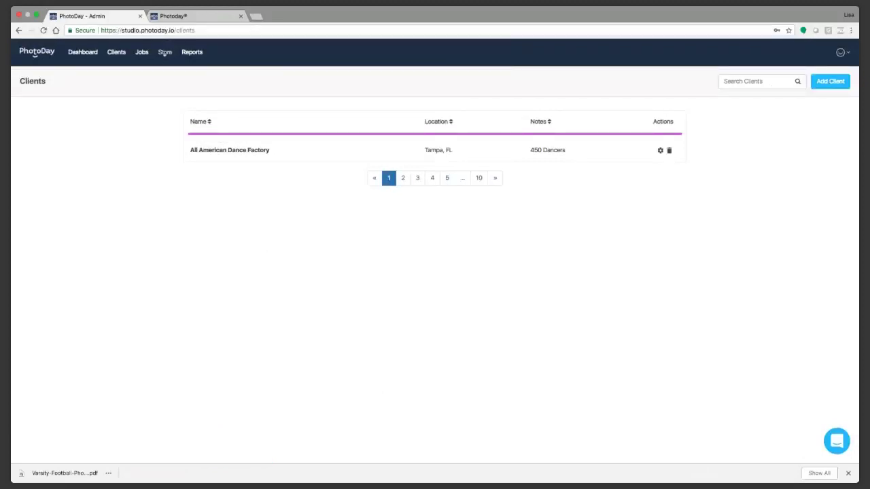
Step: Review the All American Dance Factory client's detail page from Clients, then return to the dashboard
left_click(165, 53)
left_click(116, 53)
left_click(229, 150)
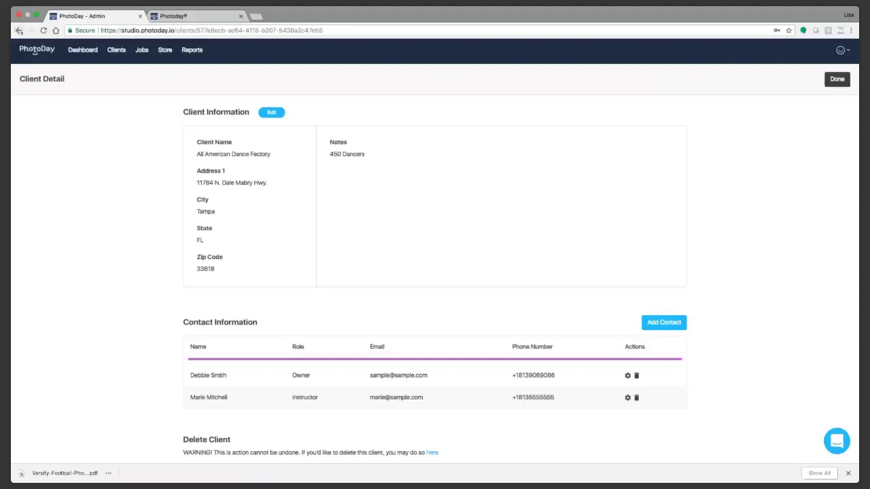
left_click(19, 30)
left_click(262, 150)
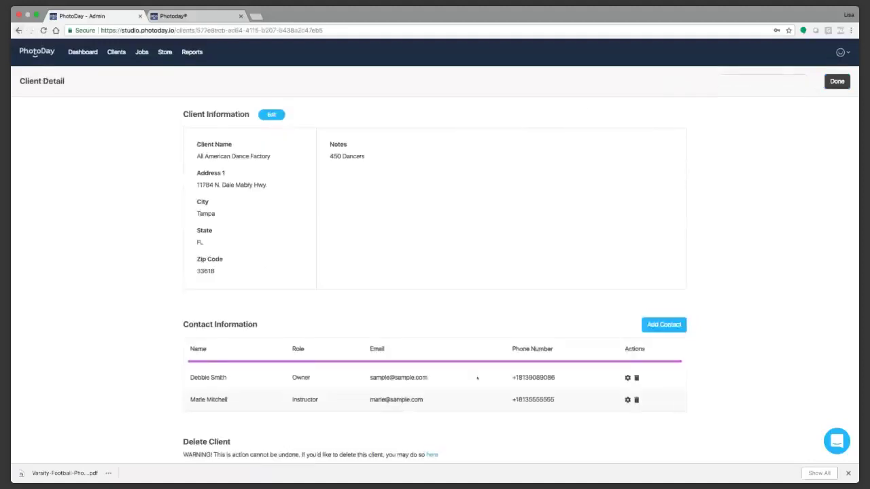
scroll(477, 378, "down", 1)
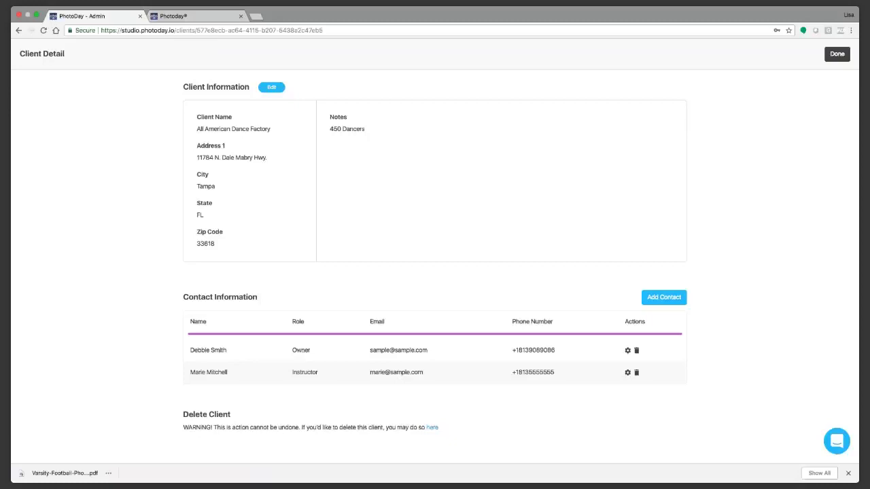
scroll(571, 242, "up", 1)
left_click(836, 81)
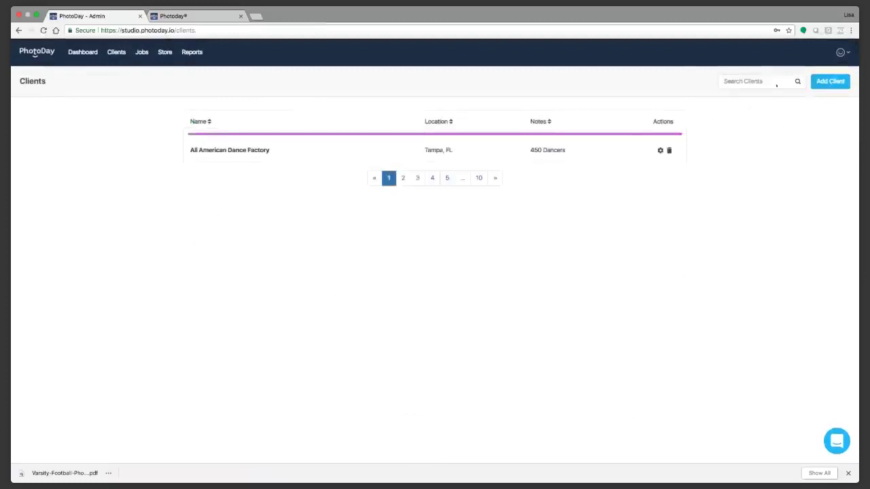
left_click(82, 51)
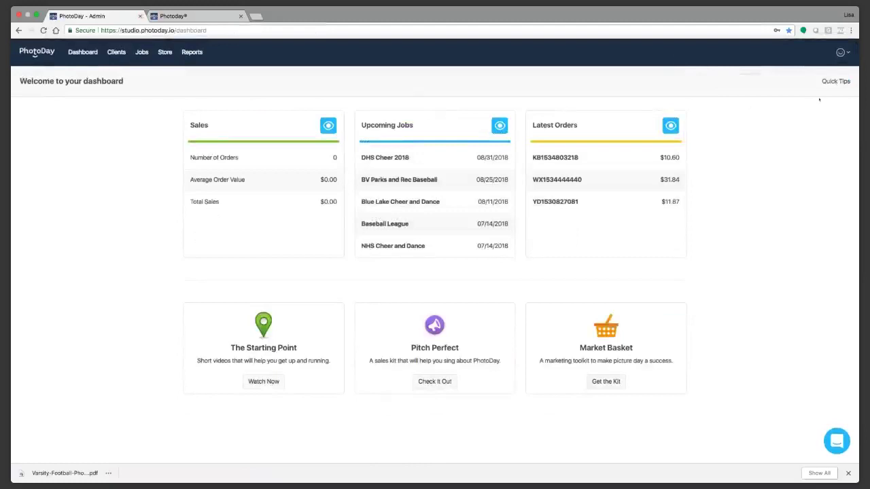
Step: Begin a new job named Varsity Cheer with job type Sports
left_click(836, 81)
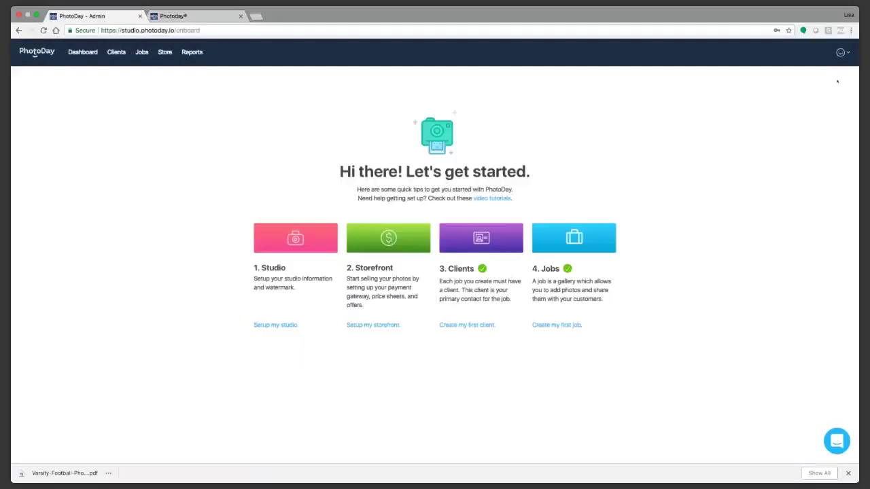
left_click(561, 325)
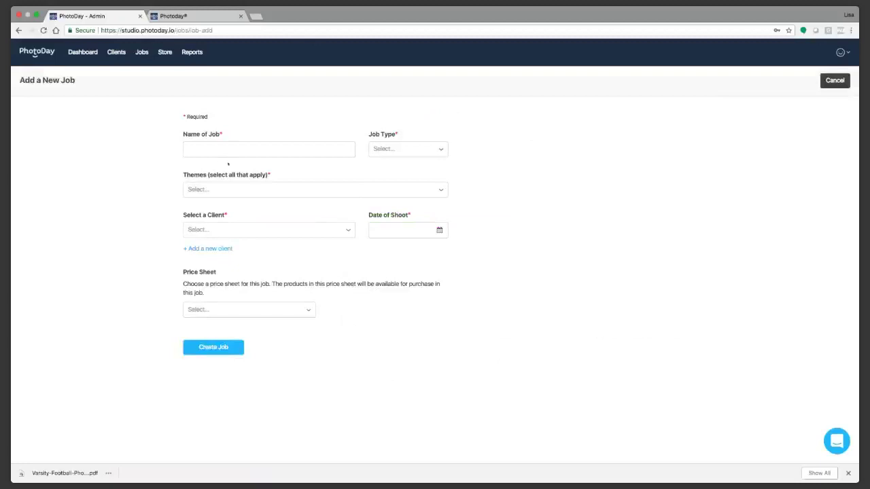
left_click(211, 149)
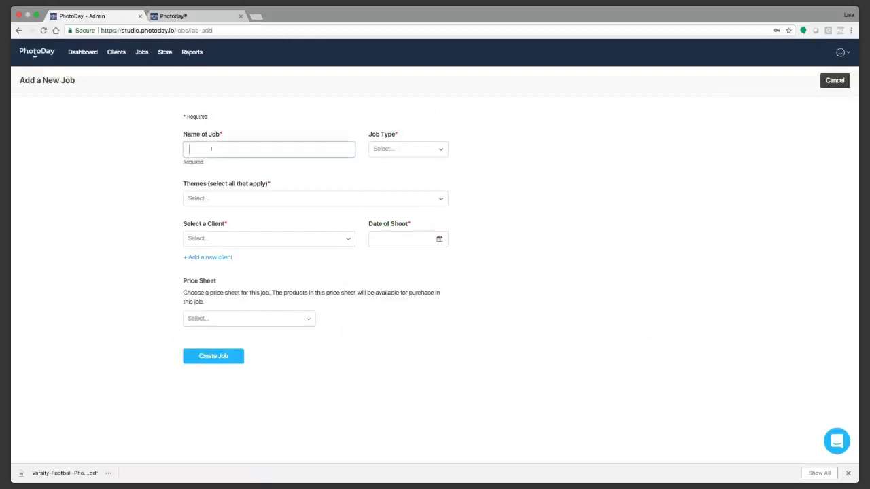
type("Va")
type("ri")
type("sity O")
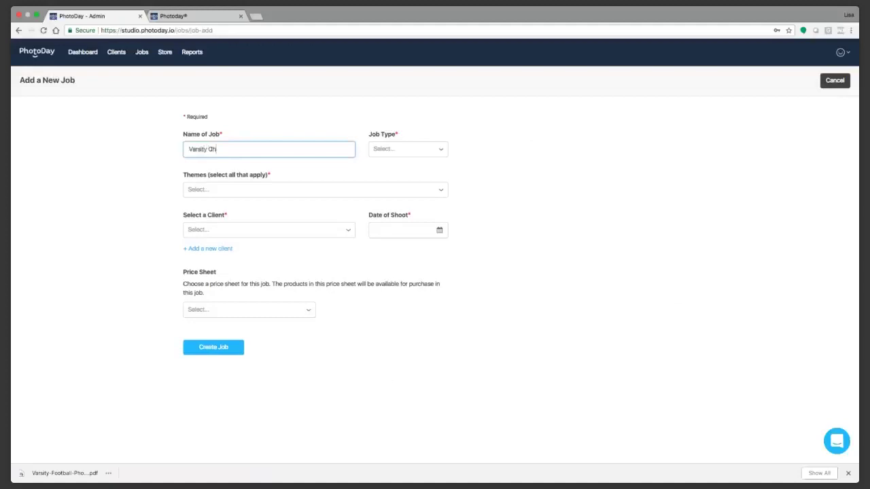
type("heer")
left_click(503, 153)
left_click(391, 149)
left_click(401, 166)
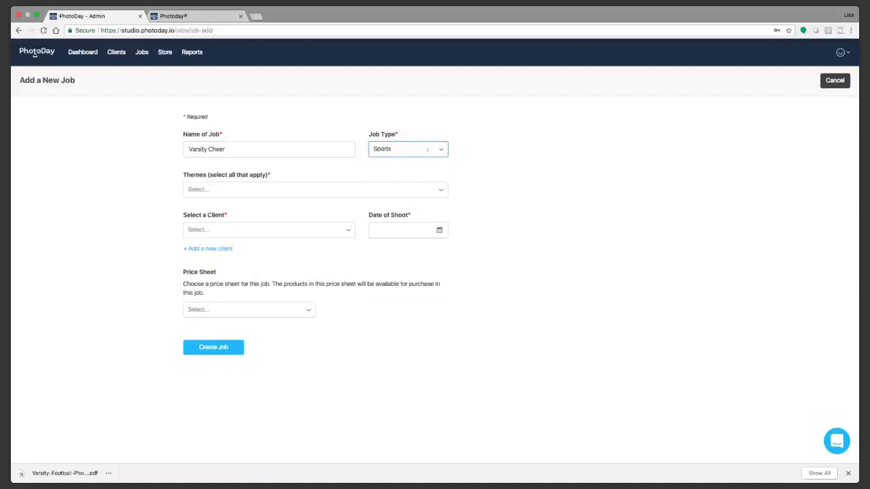
left_click(435, 151)
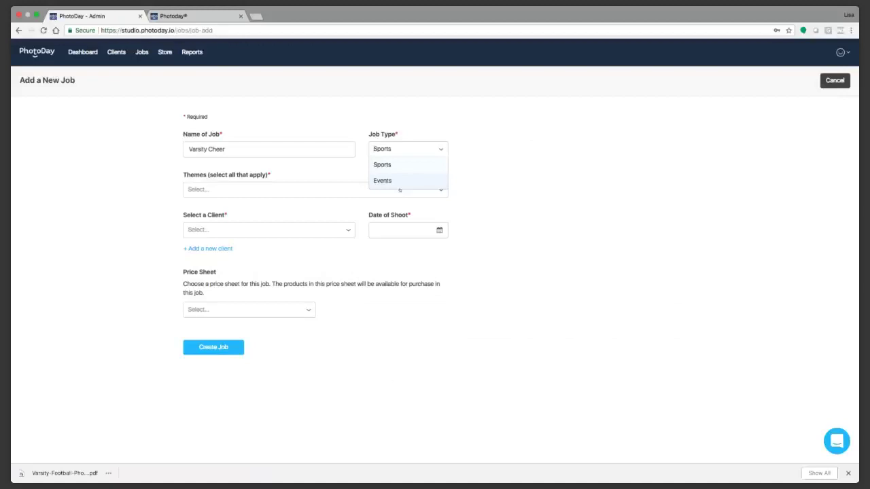
left_click(391, 166)
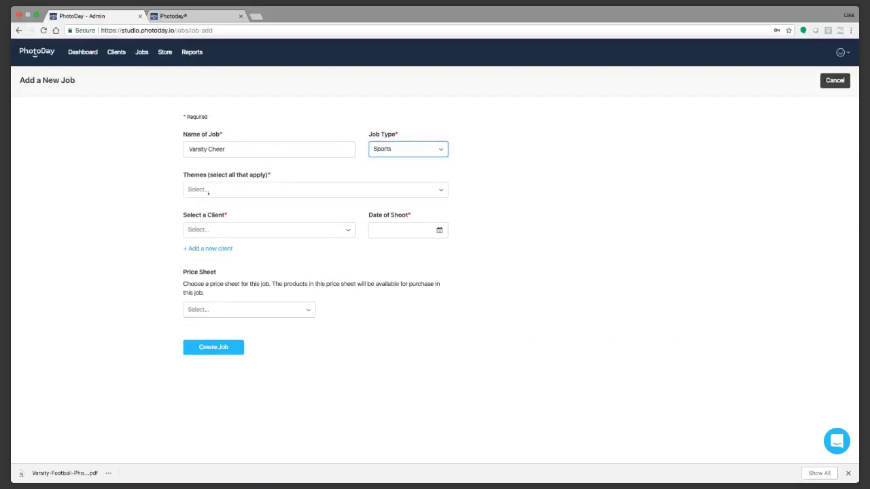
left_click(237, 195)
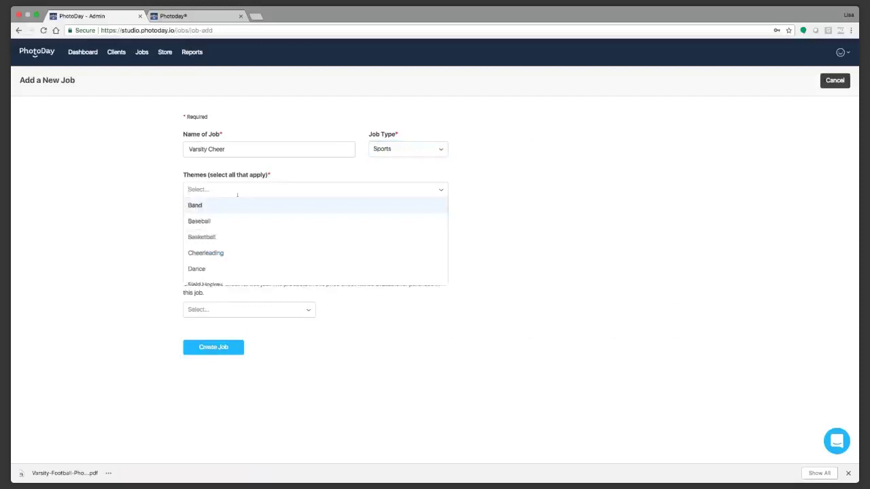
Step: Give the job the Cheerleading theme, client Delsea High School and shoot date 08/31/2018
left_click(219, 254)
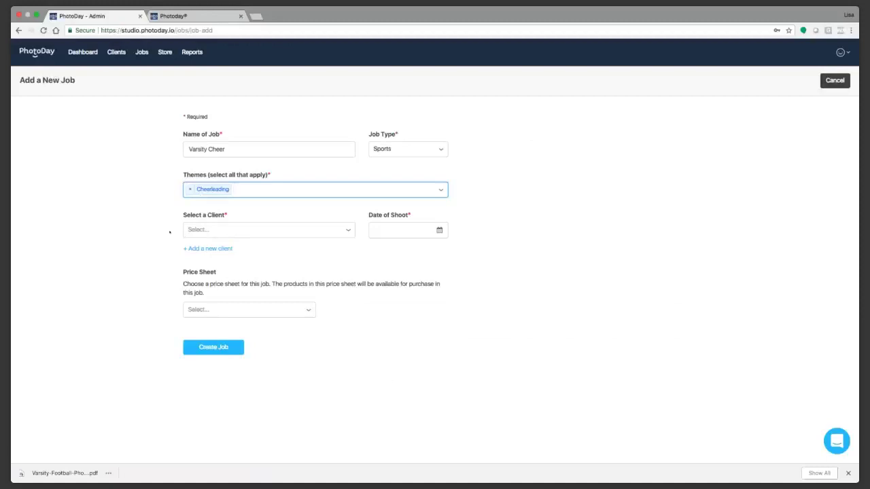
left_click(259, 231)
scroll(255, 257, "down", 2)
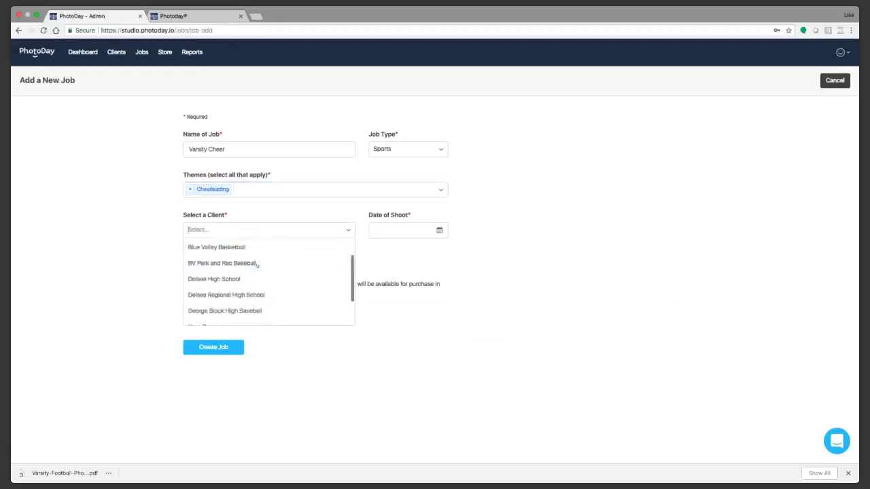
left_click(255, 279)
left_click(421, 231)
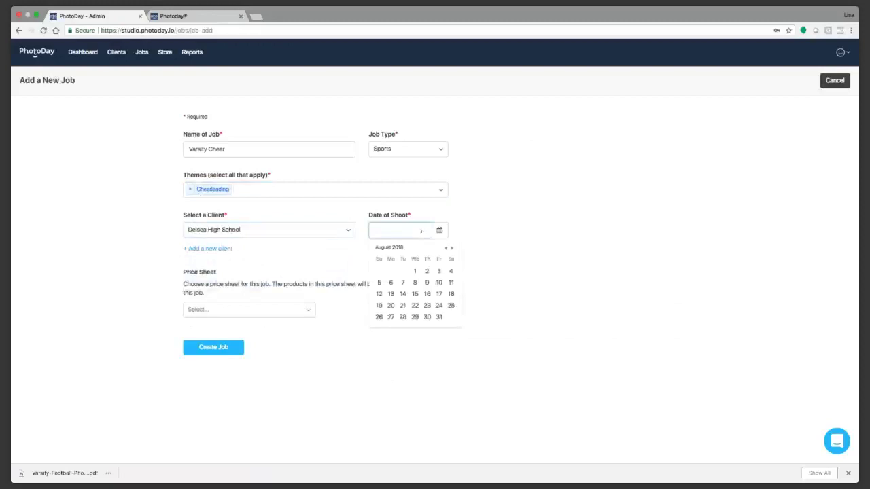
left_click(439, 316)
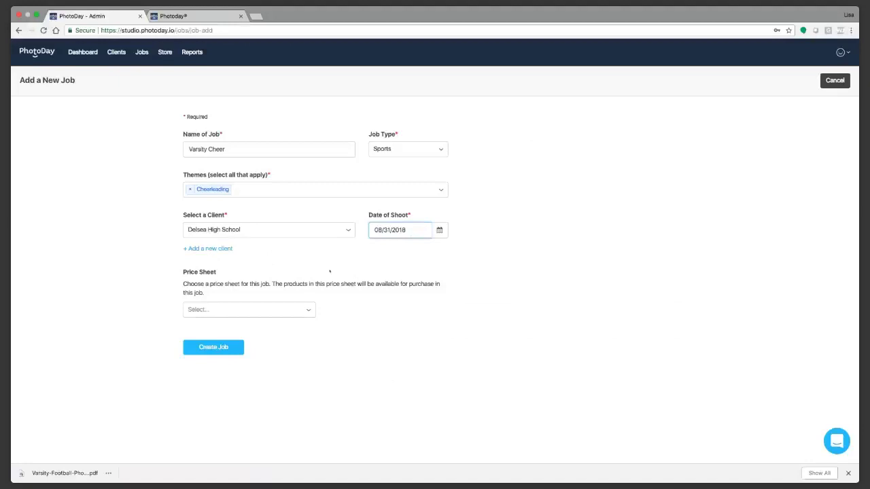
Step: Choose the Sports 2018 price sheet and create the job
left_click(307, 312)
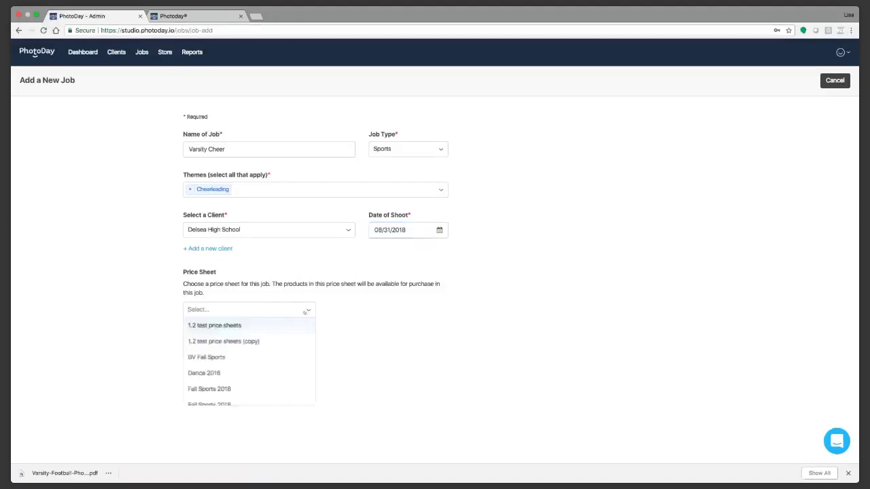
scroll(278, 340, "down", 5)
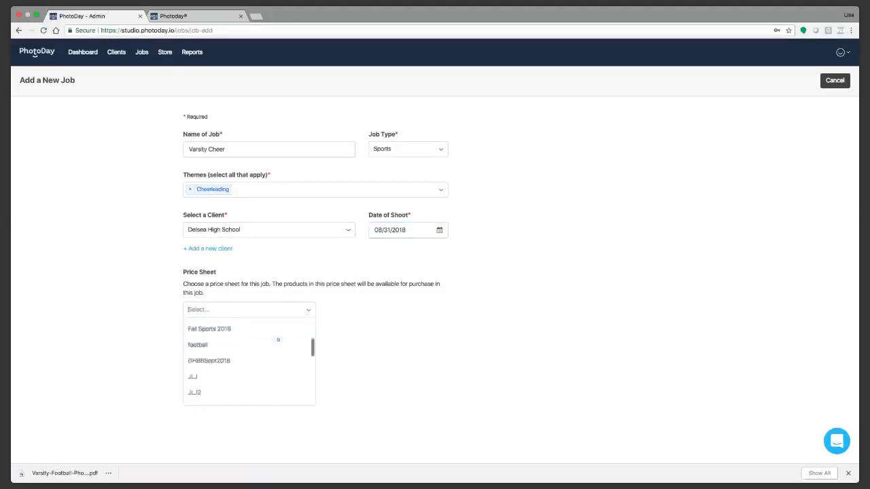
scroll(278, 340, "down", 2)
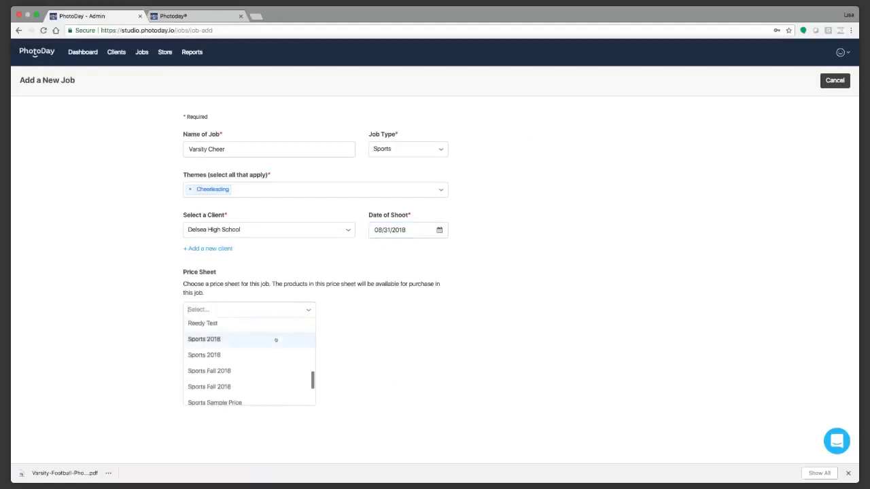
left_click(278, 340)
left_click(389, 349)
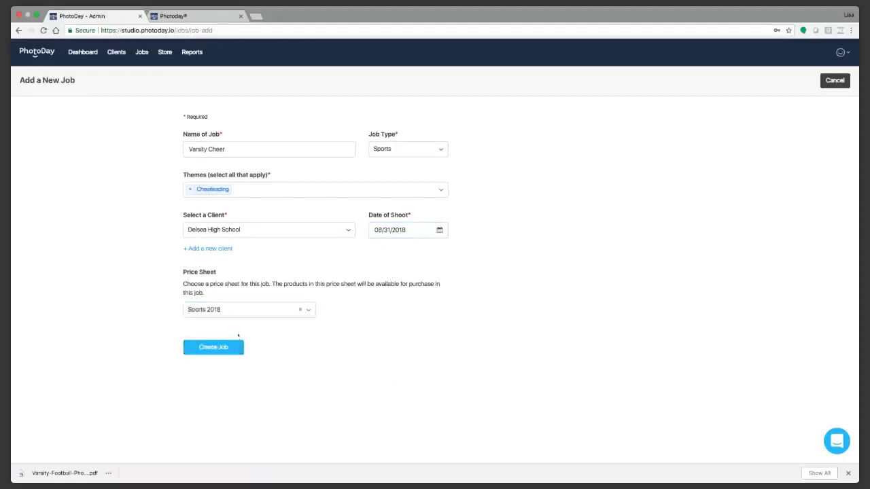
left_click(202, 352)
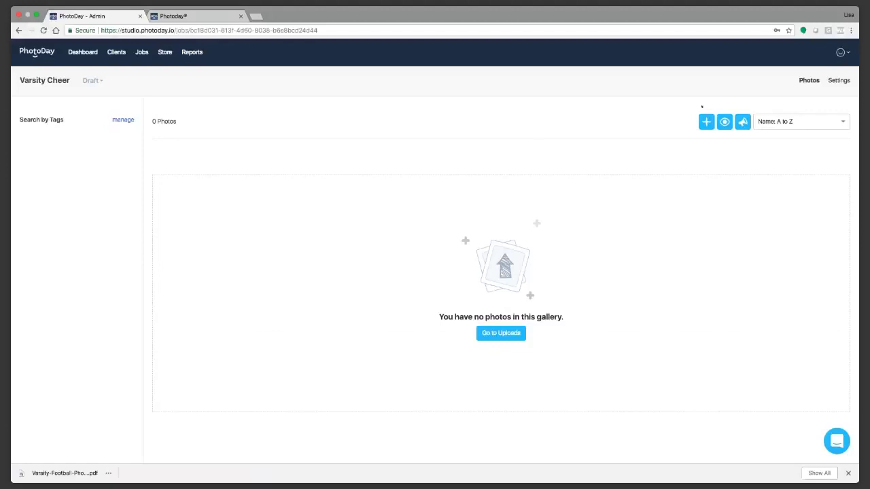
Step: Open the Varsity Cheer job's Settings page
left_click(835, 81)
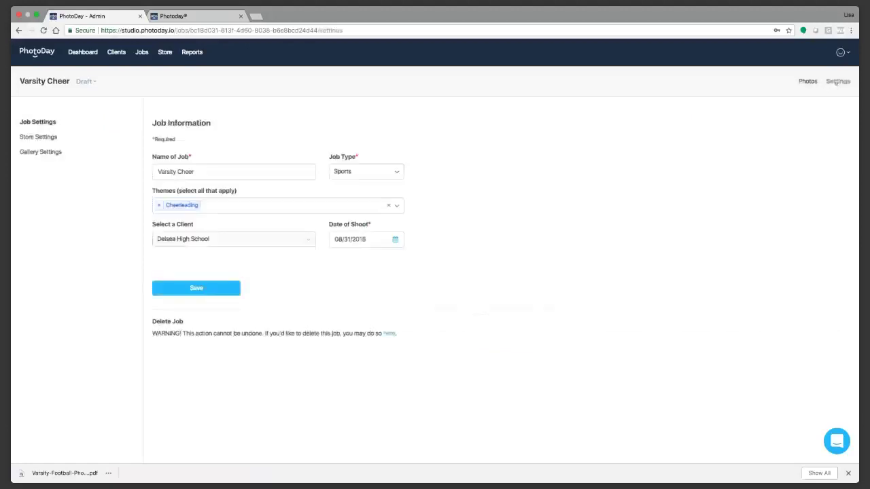
Step: Go to the job's Store Settings and then its Gallery Settings
left_click(38, 137)
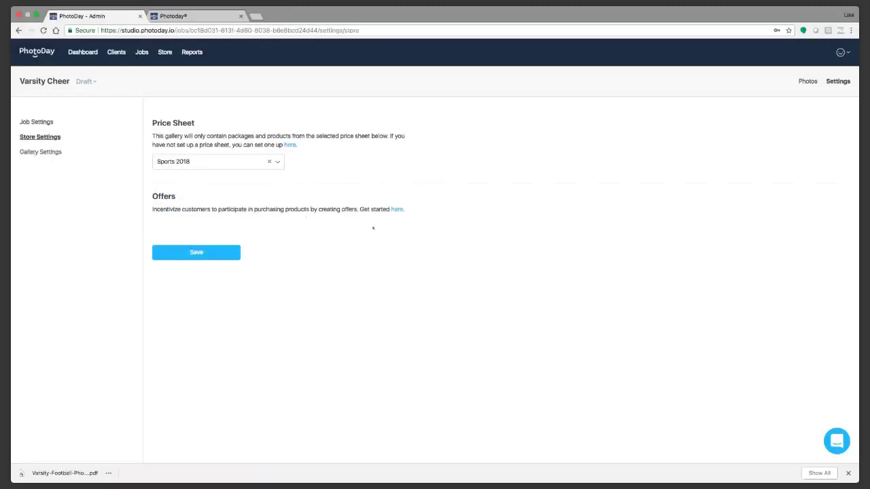
left_click(41, 152)
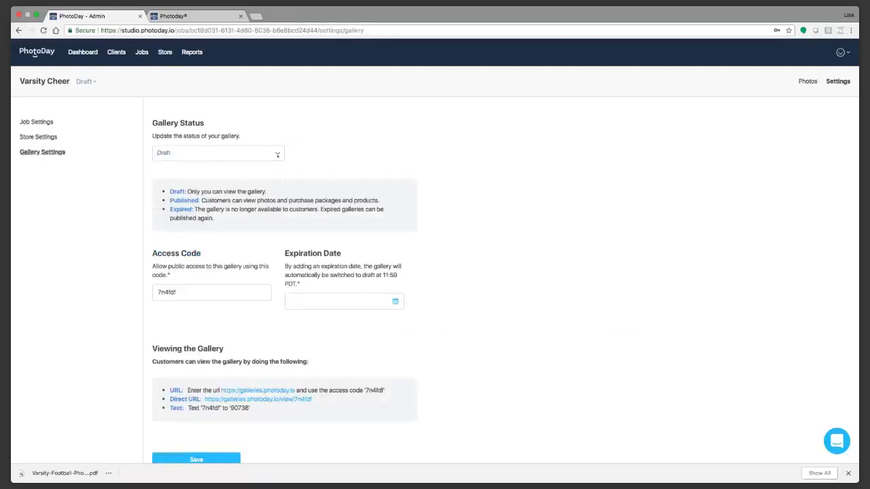
left_click(277, 155)
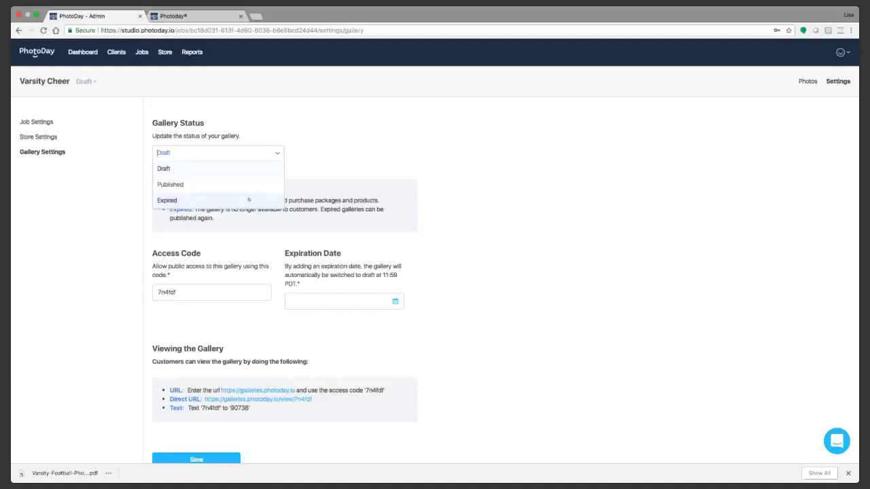
left_click(261, 136)
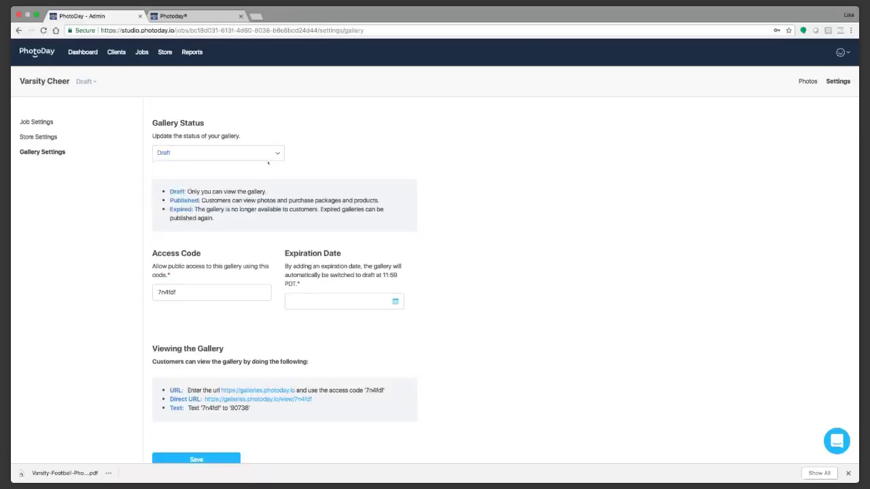
scroll(275, 225, "down", 3)
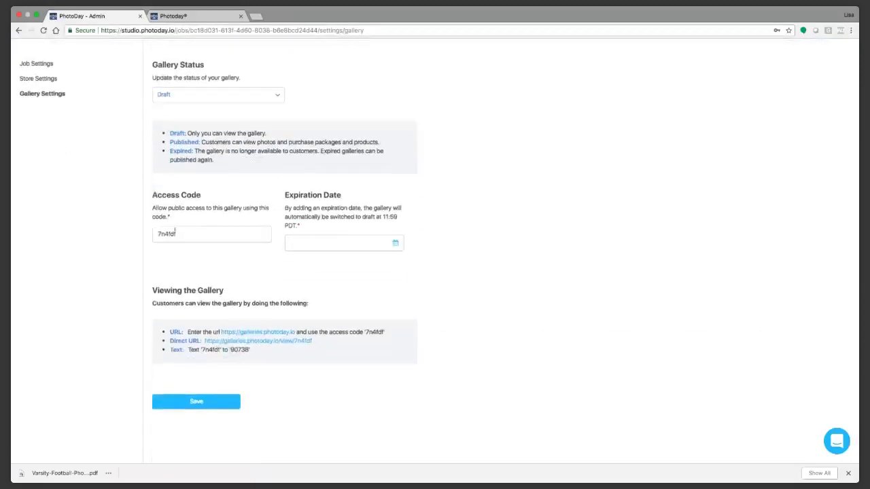
left_click_drag(223, 233, 161, 234)
left_click(248, 237)
double_click(197, 236)
left_click(197, 236)
double_click(178, 233)
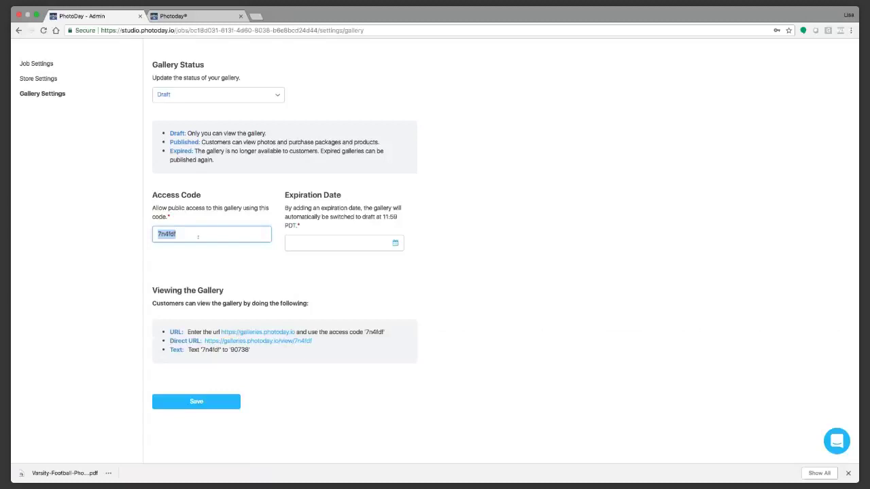
type("TE")
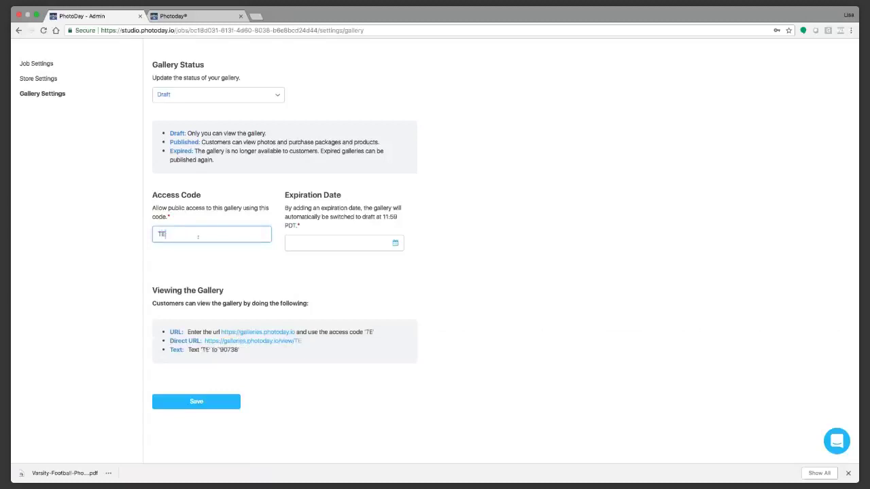
type("STCHEER")
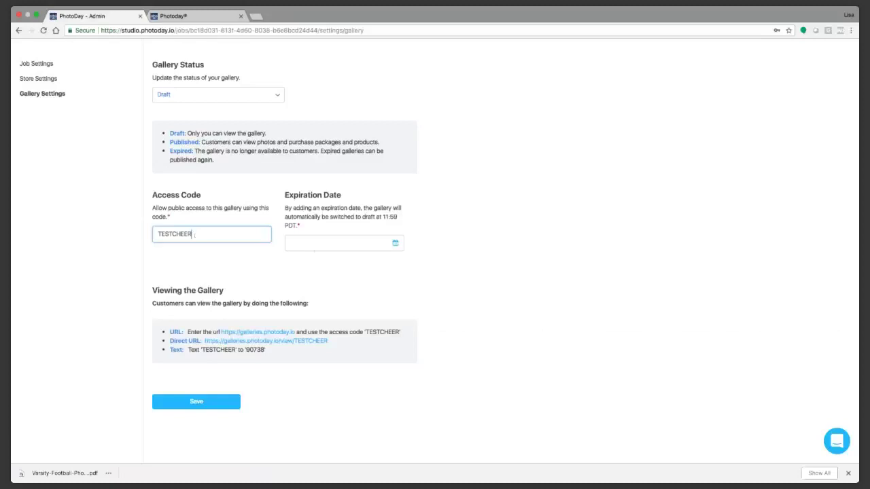
Step: Set the gallery expiration date to 30 September 2018
left_click(394, 242)
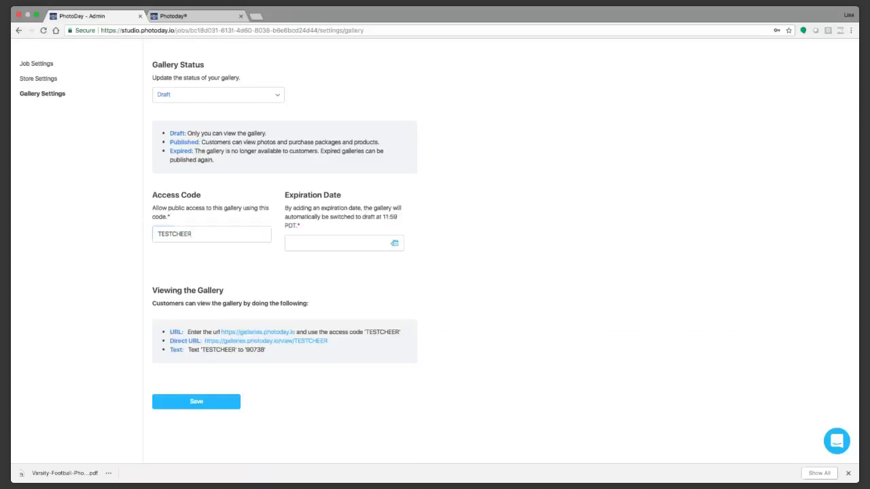
left_click(368, 262)
left_click(295, 341)
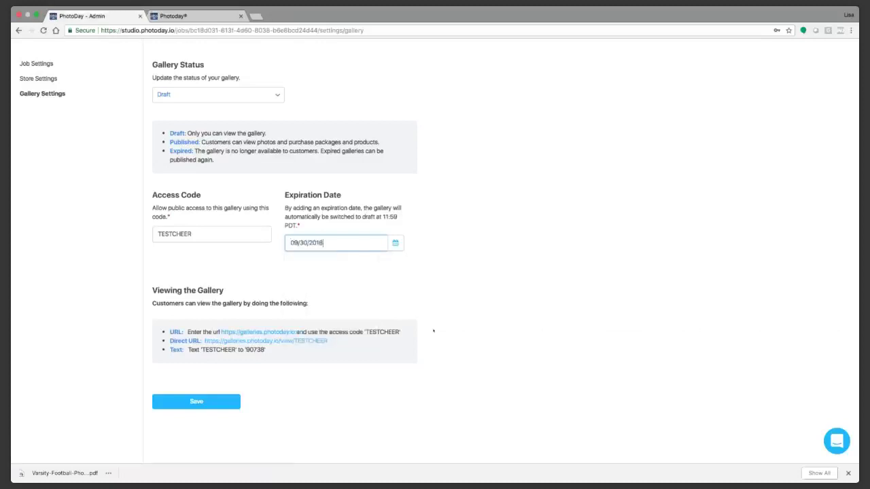
left_click(456, 303)
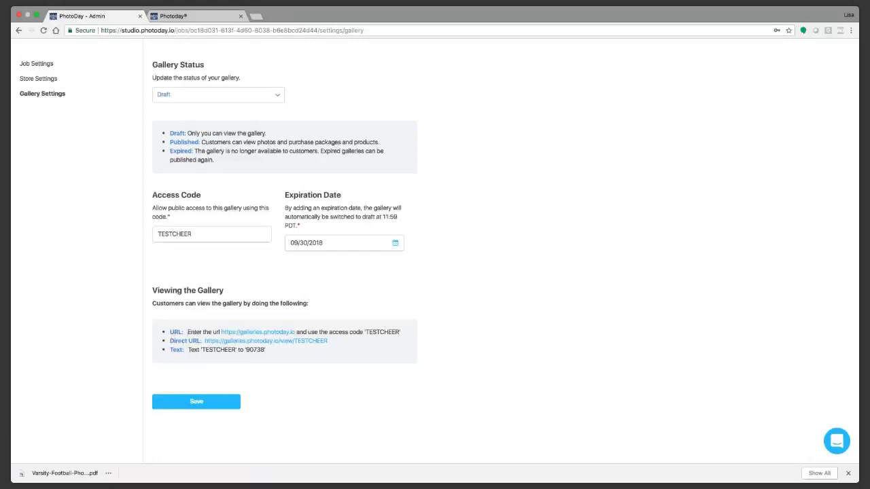
Step: Save the gallery settings and switch to the customer galleries site
left_click_drag(219, 332, 296, 331)
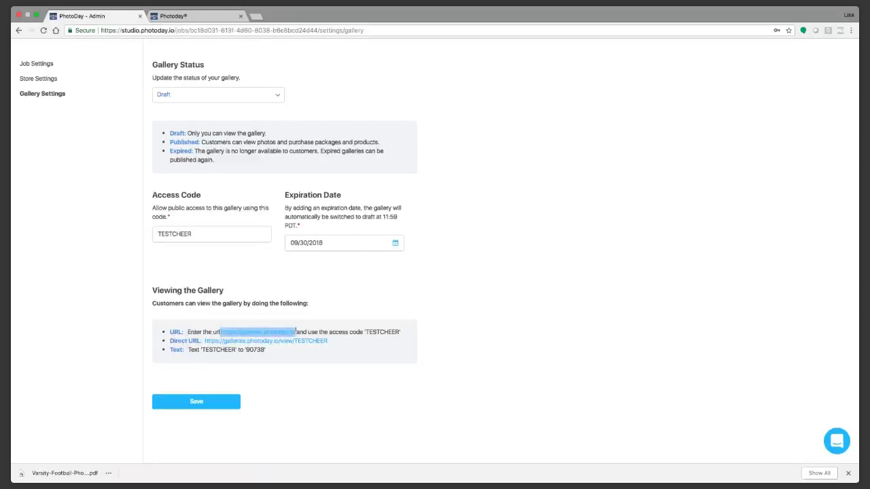
left_click(213, 402)
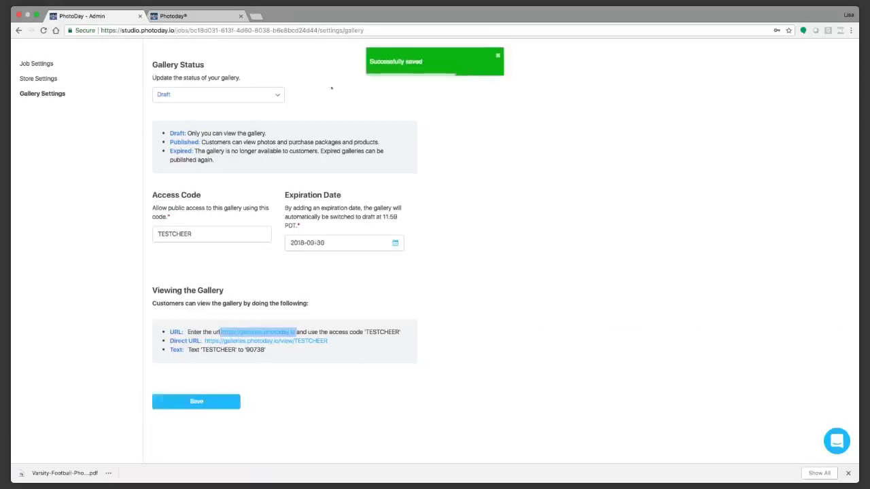
left_click(182, 18)
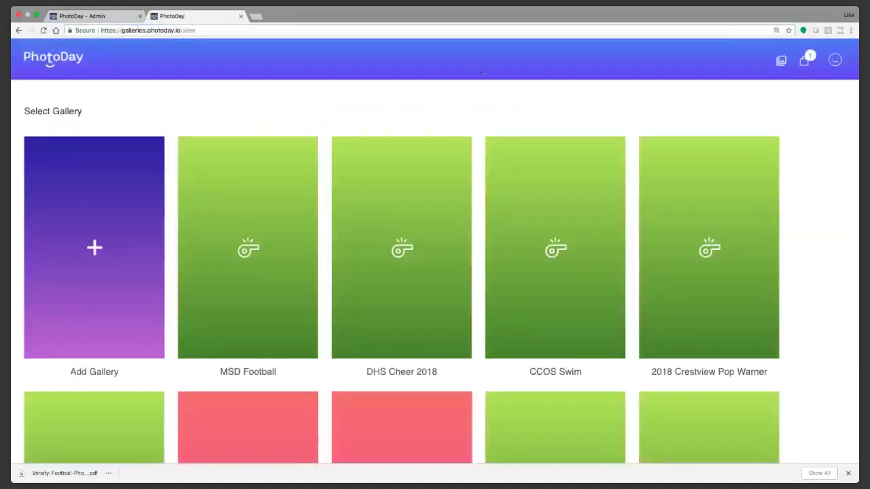
Step: Check the customer site's account options and Add a New Gallery access-code page, then return to admin
left_click(834, 59)
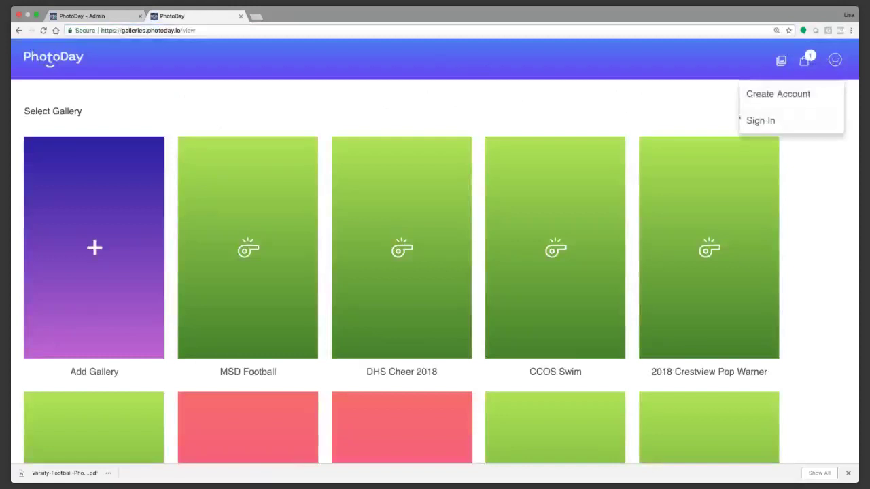
left_click(42, 30)
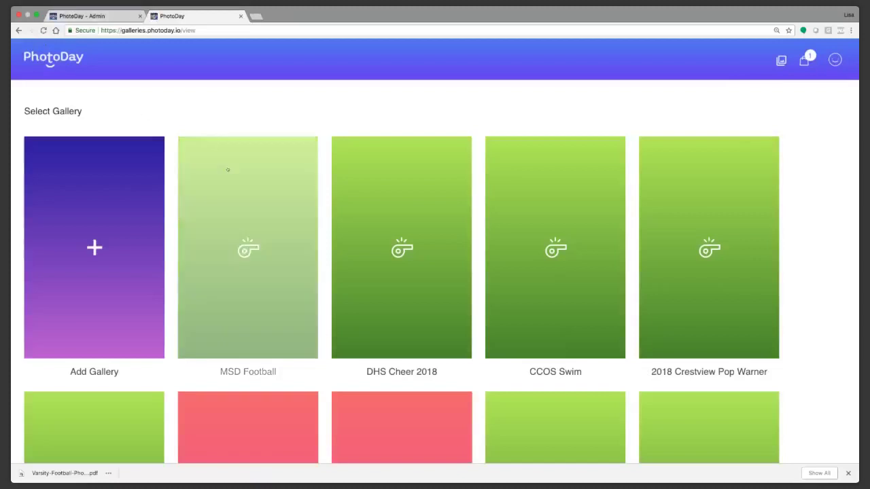
scroll(633, 362, "down", 3)
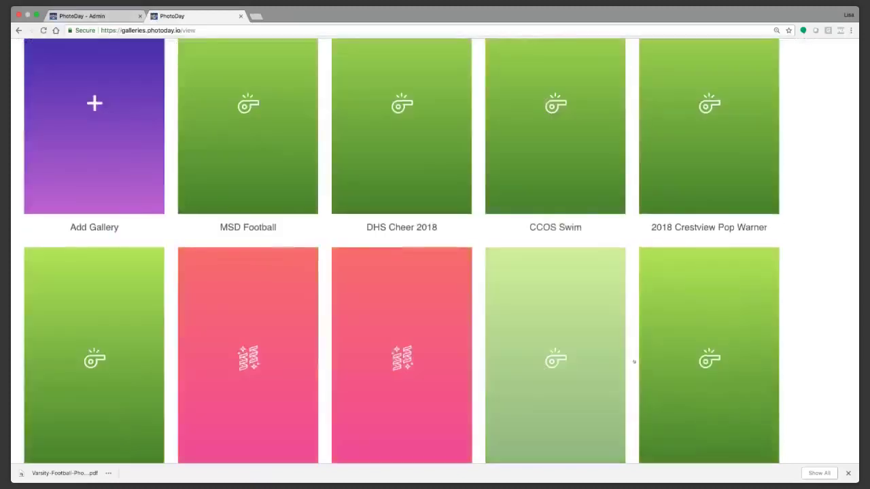
scroll(633, 362, "up", 3)
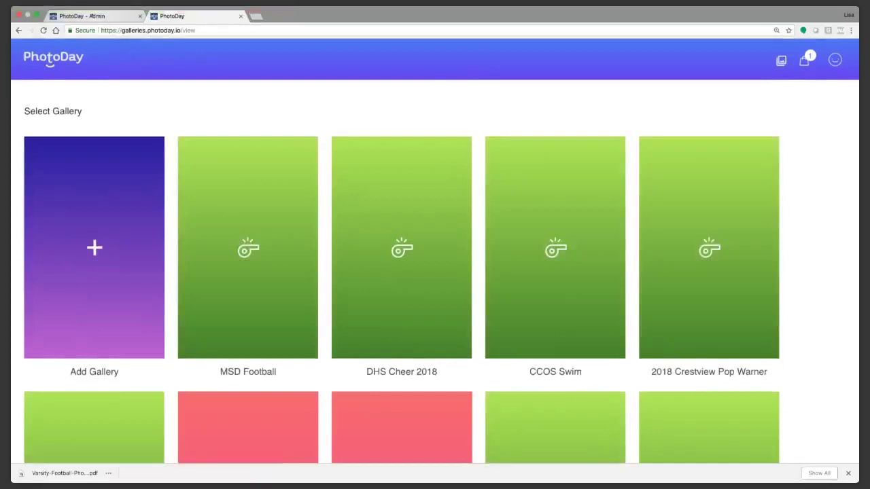
left_click(68, 210)
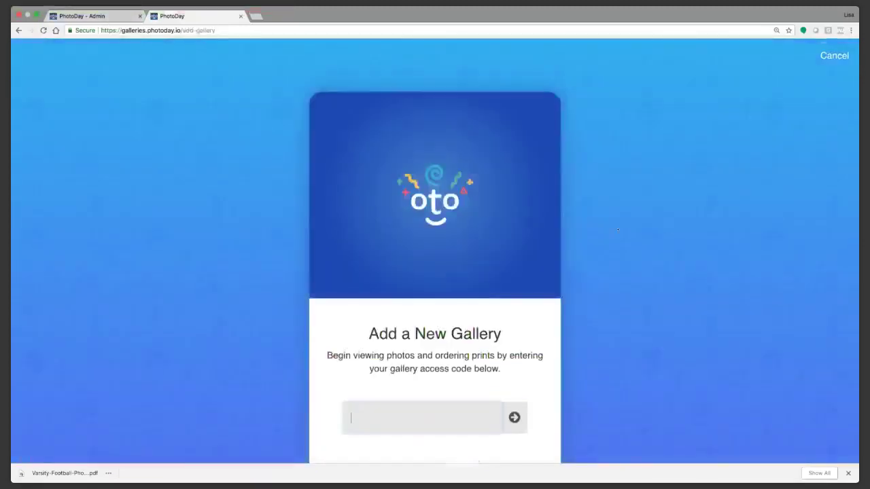
scroll(619, 235, "down", 1)
scroll(666, 235, "down", 1)
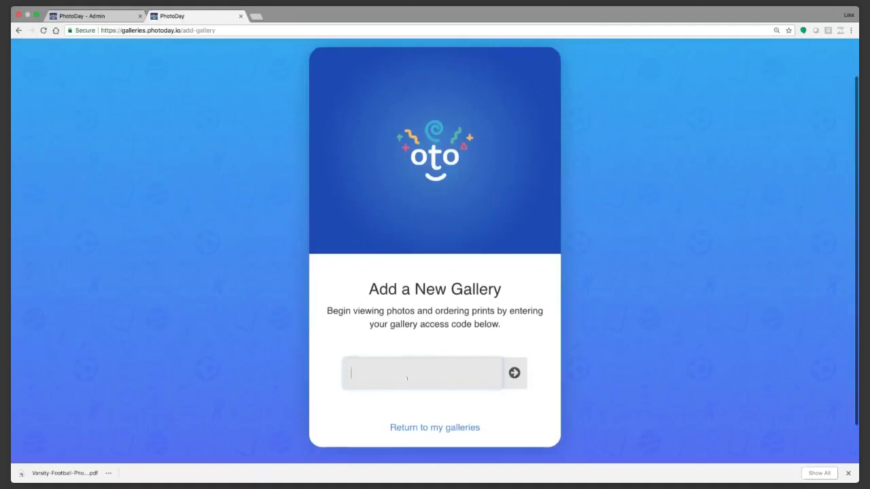
left_click(101, 15)
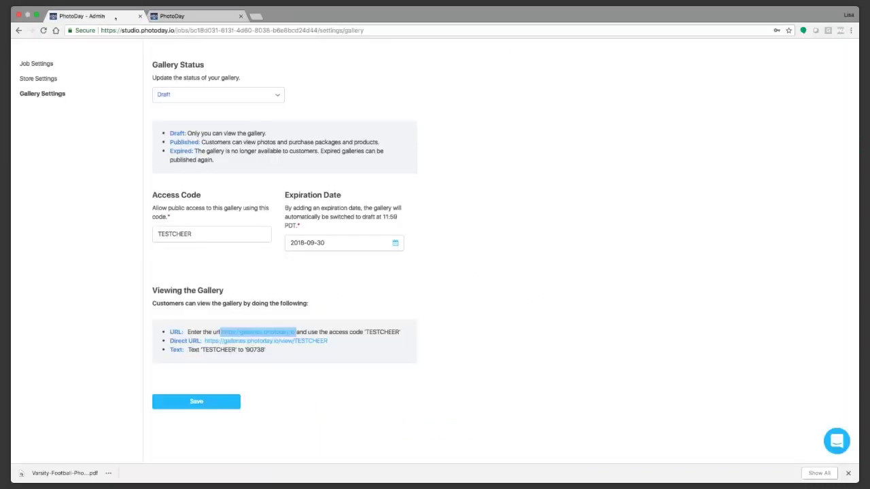
Step: Select the Direct URL link text, then save the TESTCHEER gallery settings again
left_click(310, 349)
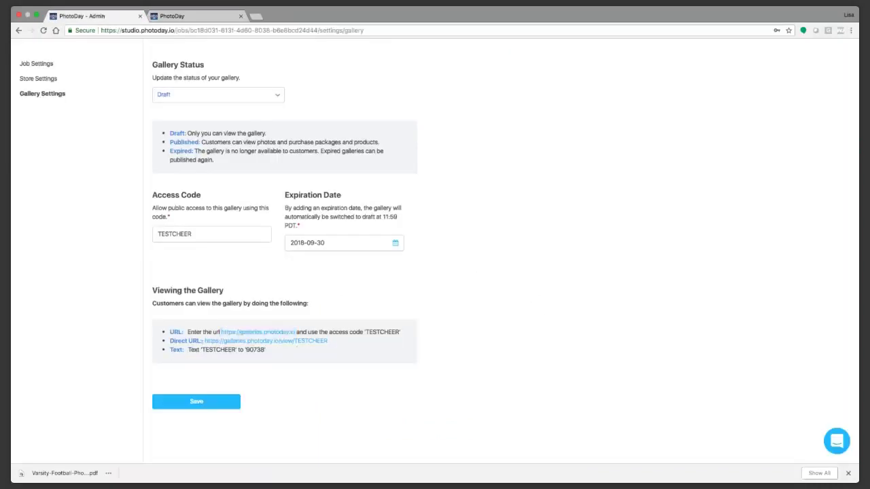
left_click_drag(203, 341, 245, 343)
left_click_drag(306, 341, 283, 354)
left_click(188, 360)
left_click(214, 401)
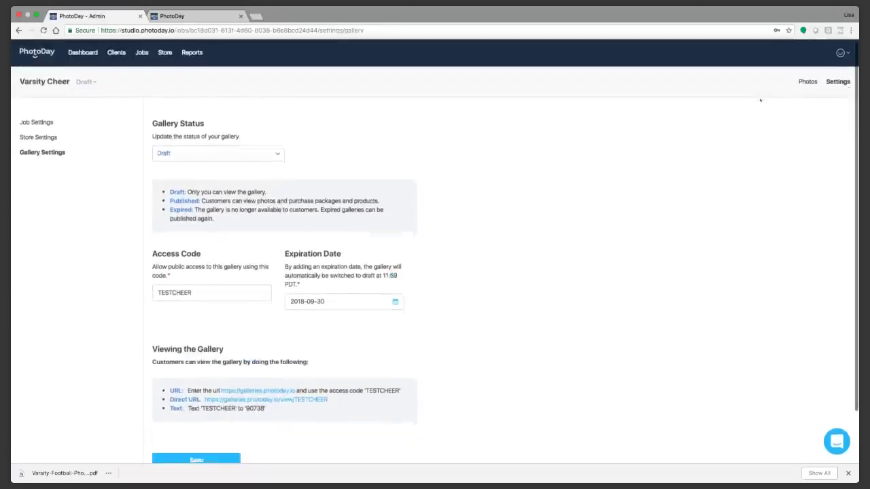
Step: From the gallery's Photos view, use Promote Gallery to start a new flyer
left_click(807, 81)
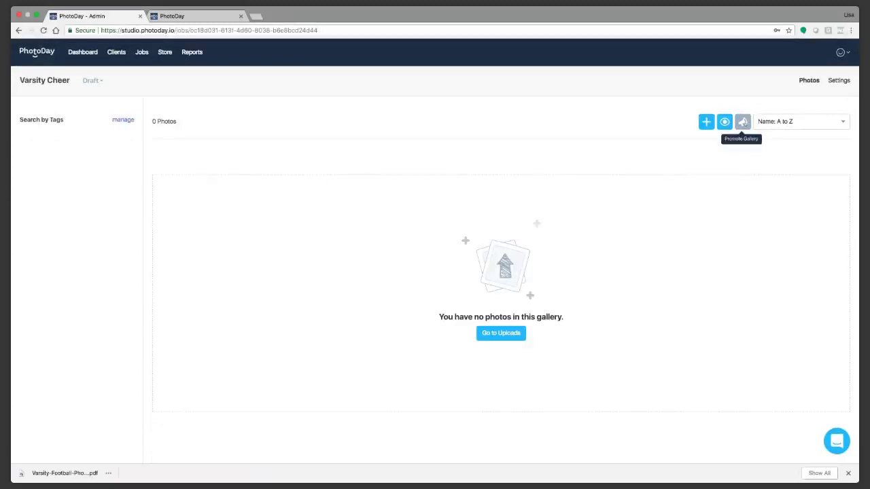
left_click(742, 122)
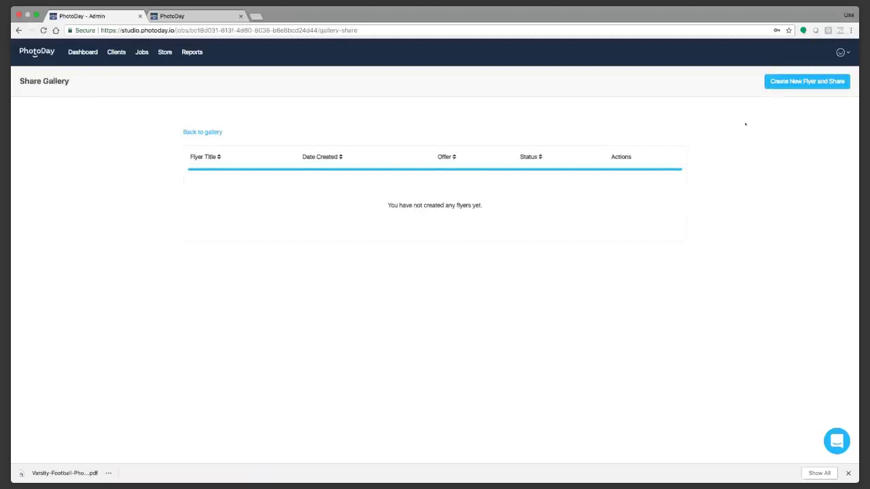
left_click(786, 83)
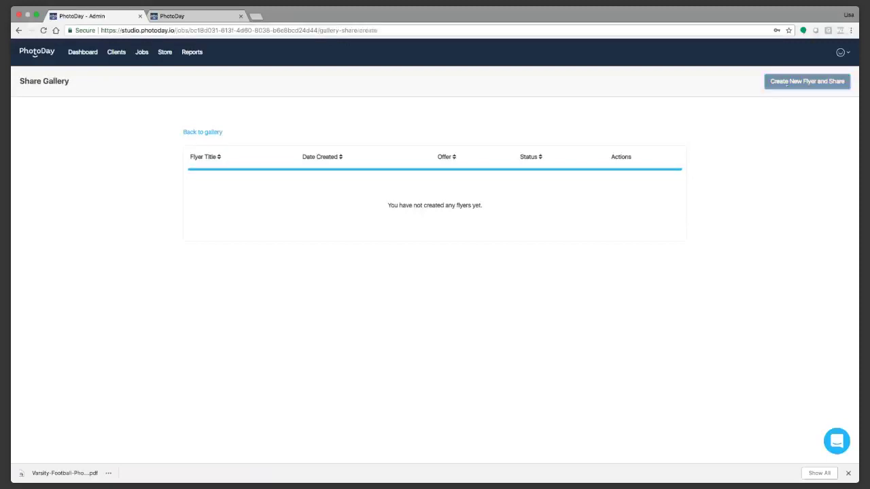
Step: Upload a featured photo for the flyer, leaving the title empty for now
left_click(239, 192)
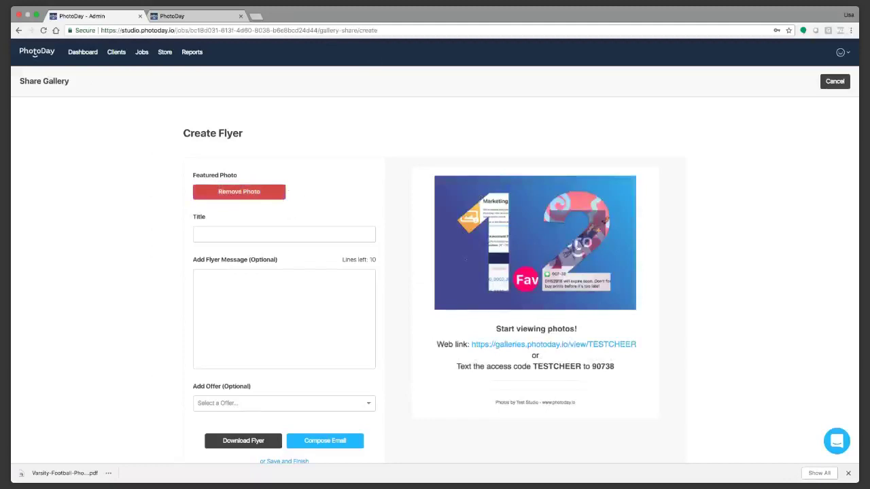
scroll(403, 268, "down", 1)
left_click(229, 204)
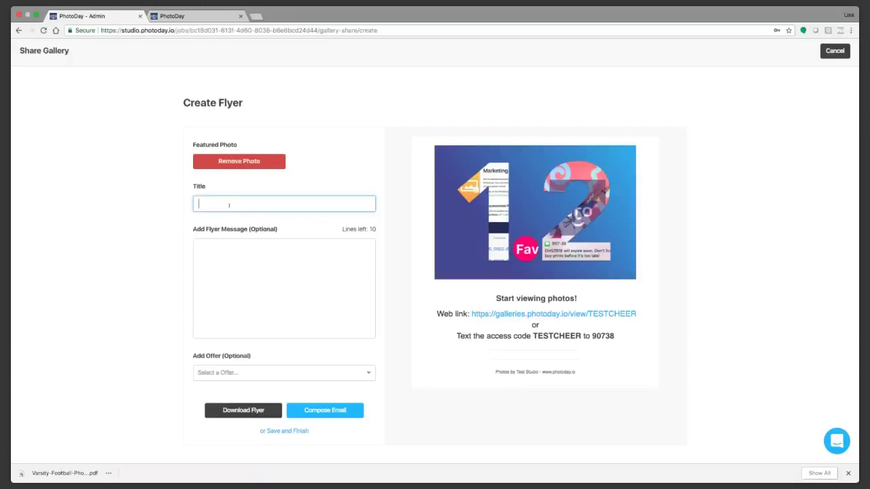
left_click(500, 189)
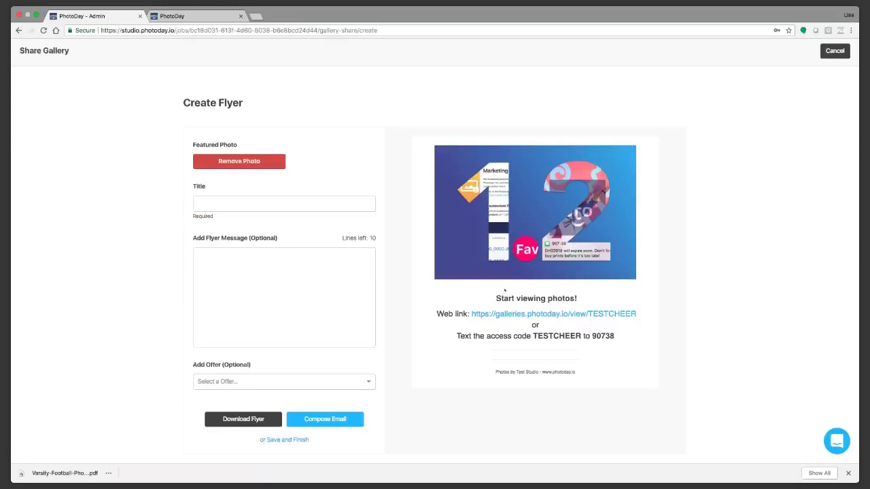
scroll(272, 258, "down", 1)
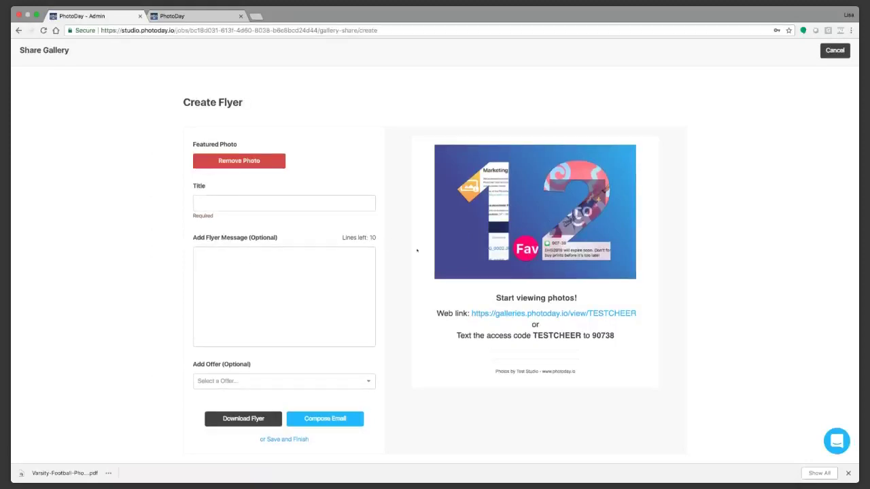
Step: Enter 'Picture Day is Coming!' as the flyer title and 'Team Schedule' as its message
left_click(218, 204)
type("Picture")
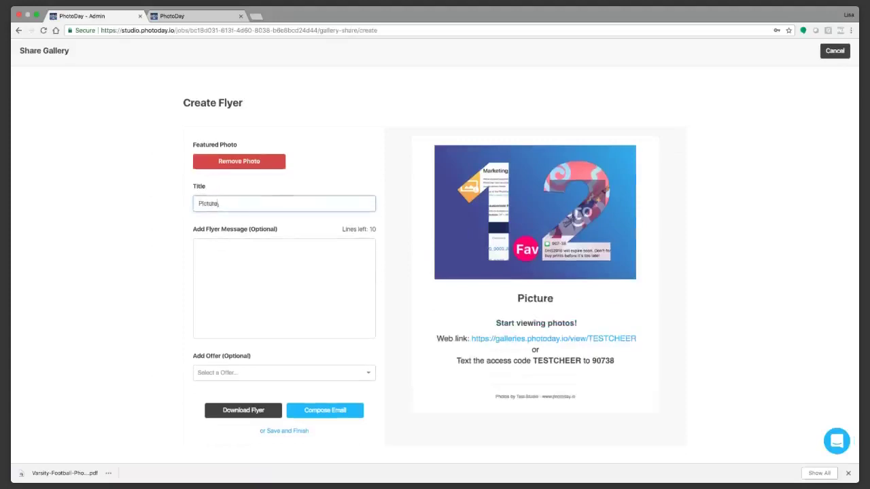
type(" Day is Coming!")
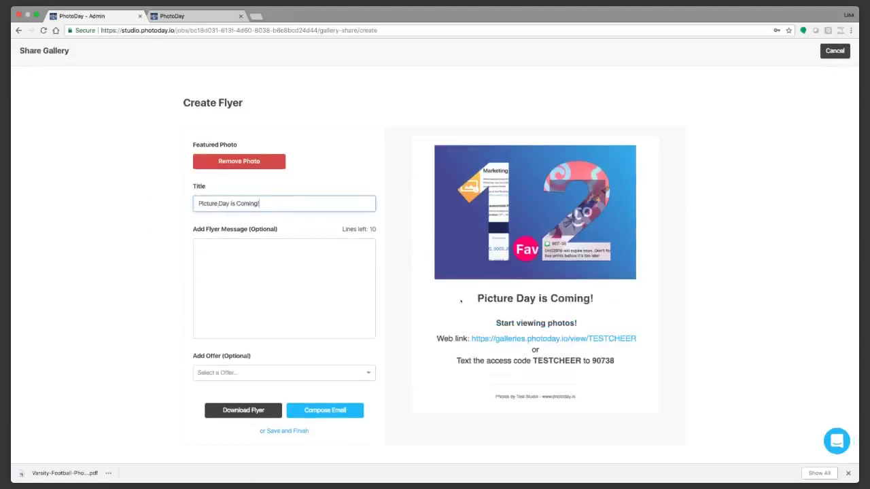
left_click(290, 297)
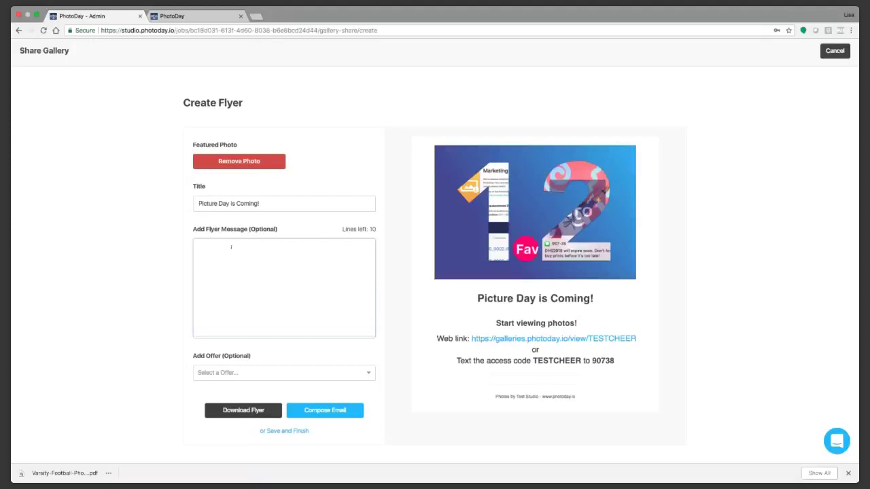
type("Team S")
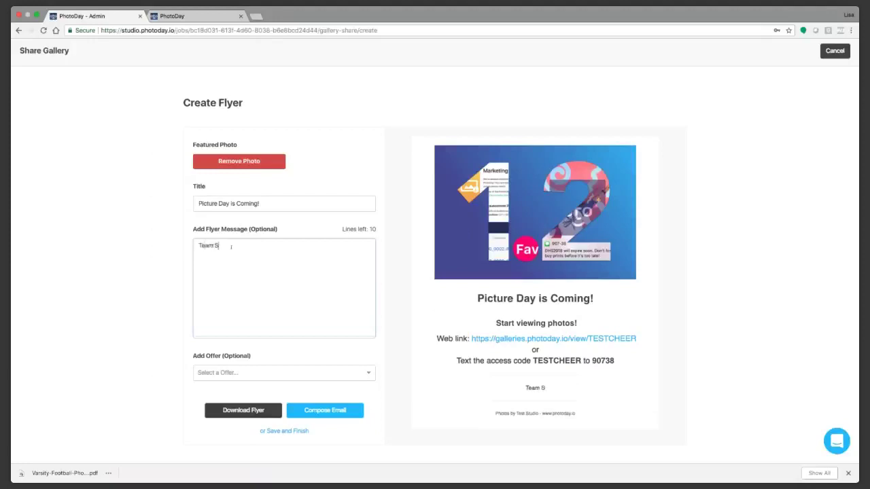
type("chedule")
key("Return")
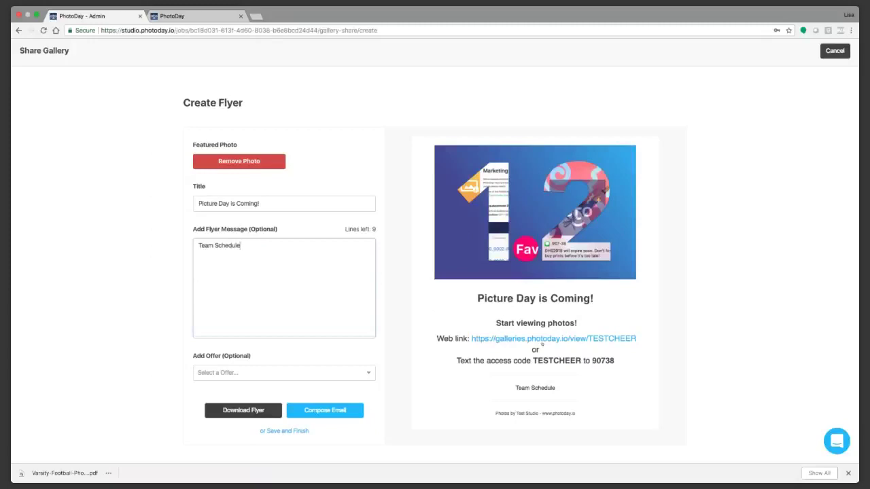
Step: Attach the Early Bird offer to the flyer
left_click(223, 375)
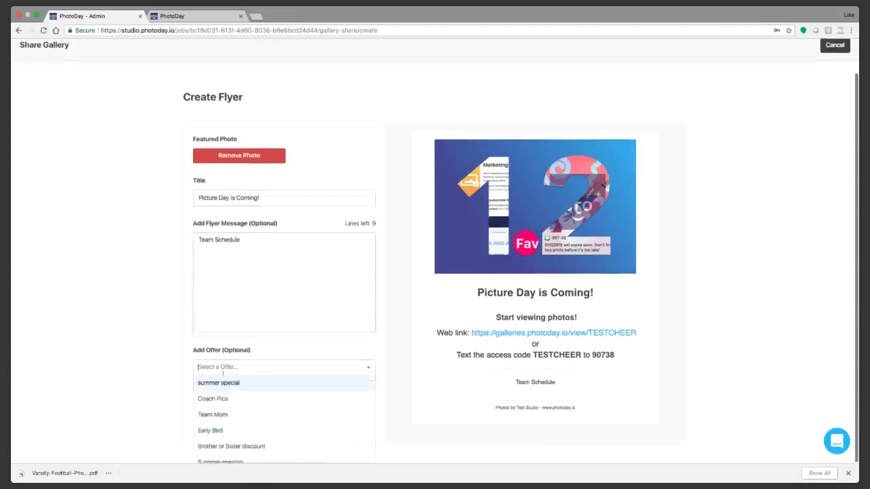
scroll(245, 413, "down", 1)
left_click(243, 415)
scroll(512, 397, "down", 1)
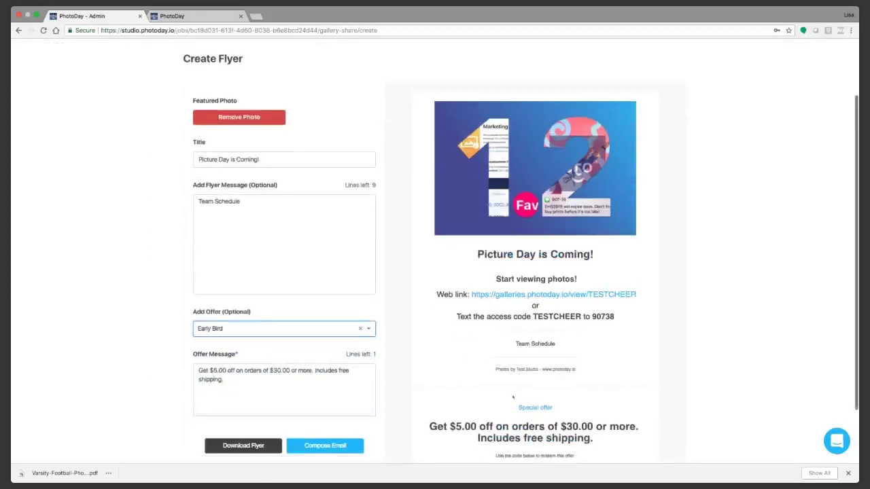
left_click(259, 335)
scroll(252, 384, "down", 3)
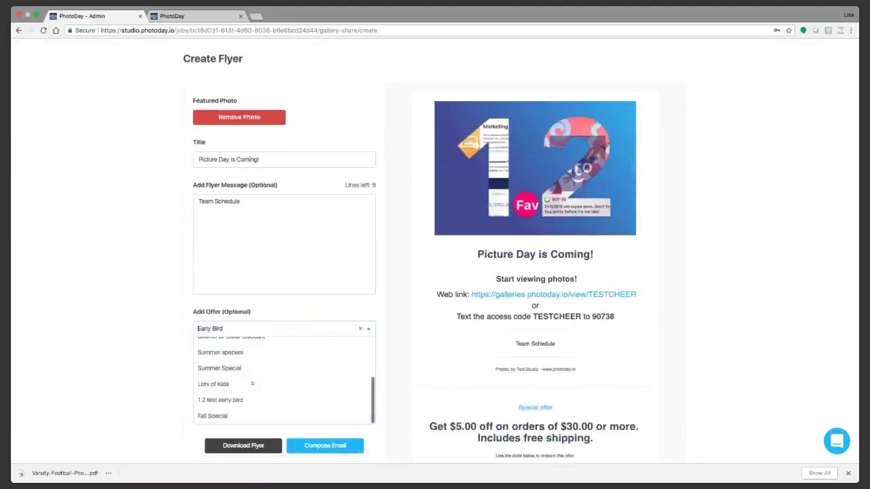
scroll(230, 380, "up", 3)
left_click(230, 377)
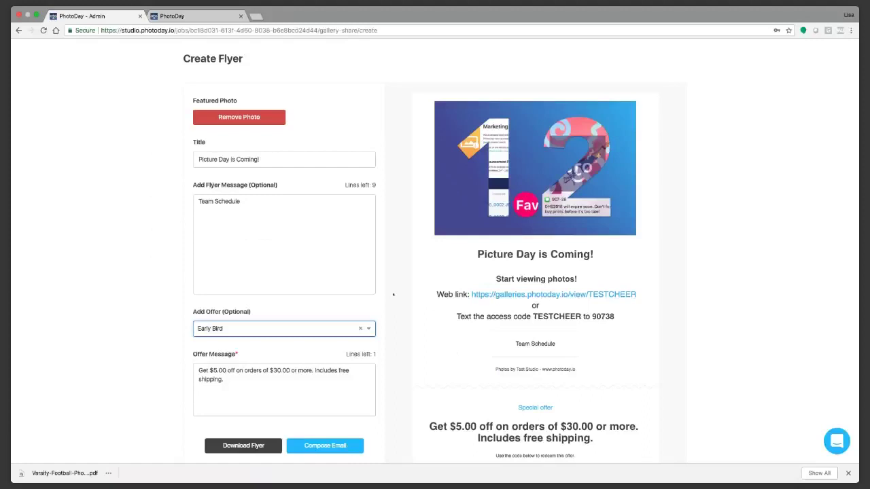
Step: Add 'Order in the first 24 hours to get this Special Offer!' above Team Schedule
left_click(266, 202)
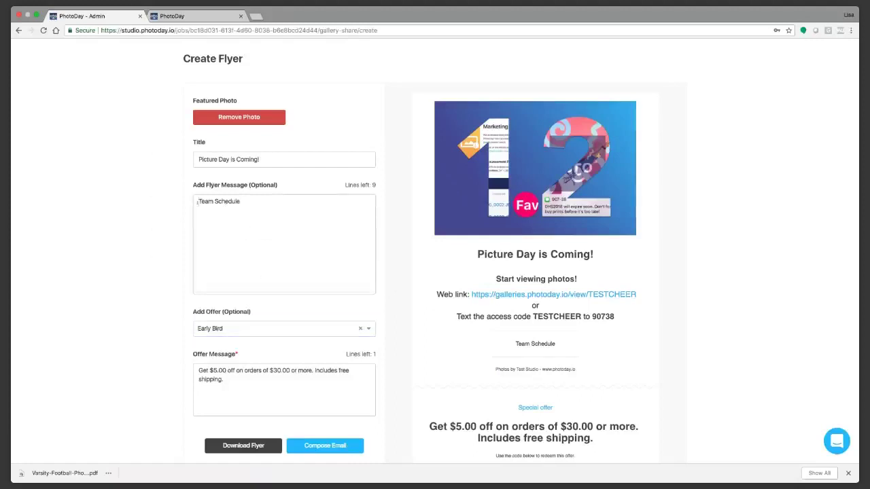
key("Return")
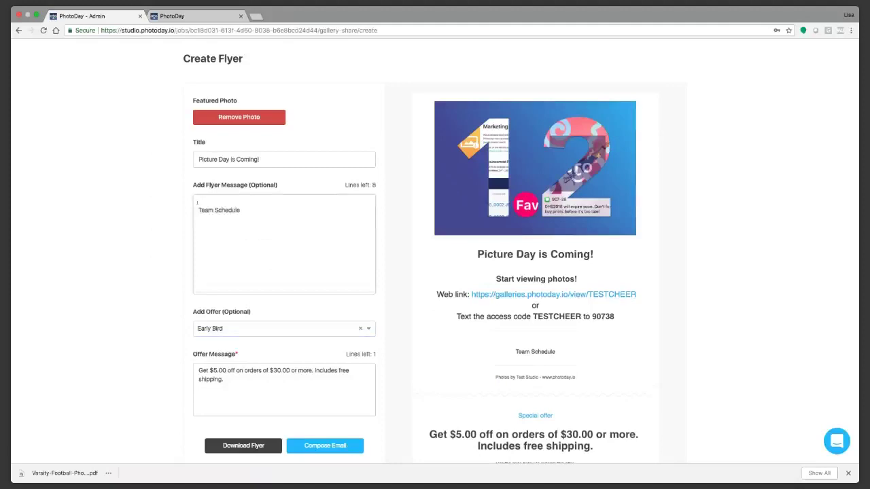
type("Or")
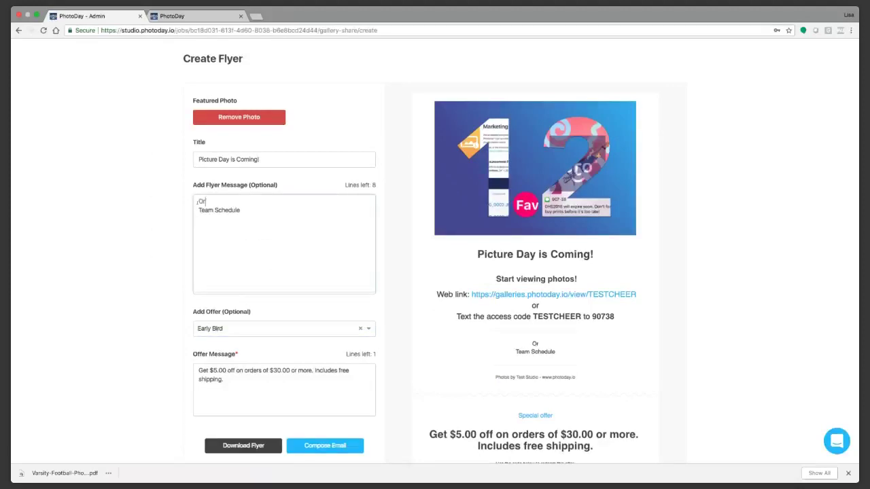
type("ders the fir")
key("BackSpace")
key("BackSpace")
key("BackSpace")
key("BackSpace")
key("BackSpace")
key("BackSpace")
key("BackSpace")
key("BackSpace")
key("BackSpace")
type("in the first 24 hours to ge")
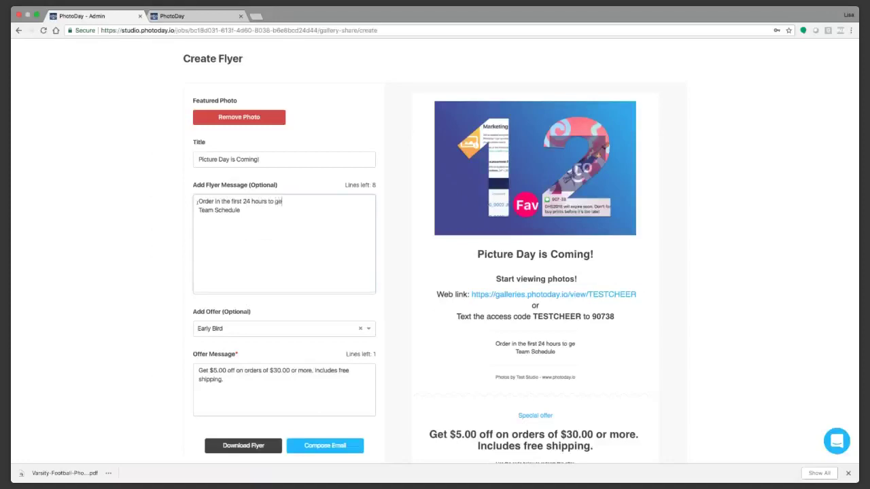
type("t this S")
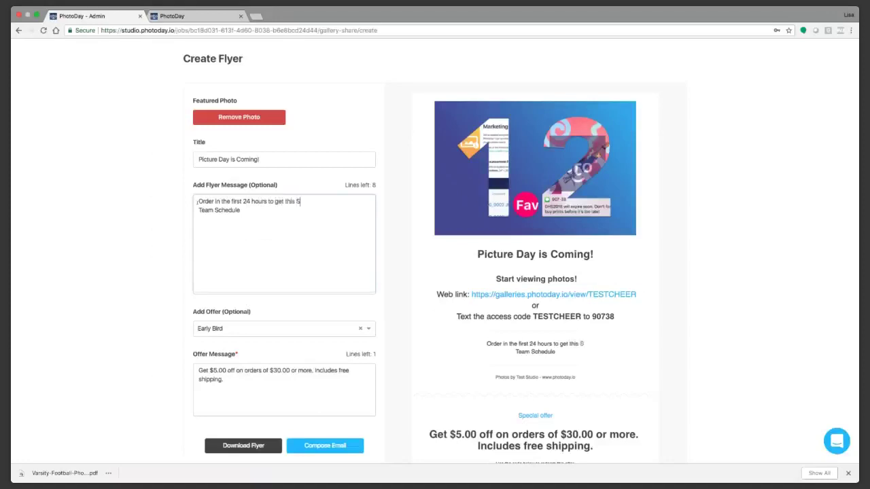
type("pecial Offer!")
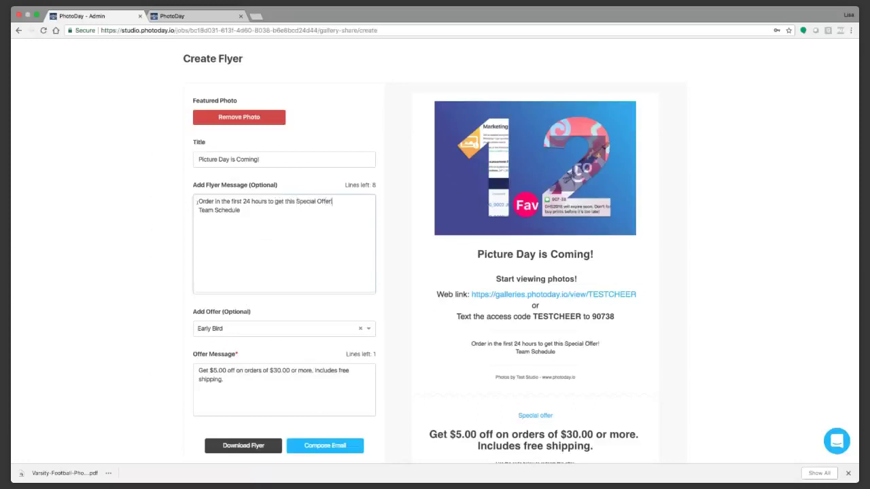
key("Return")
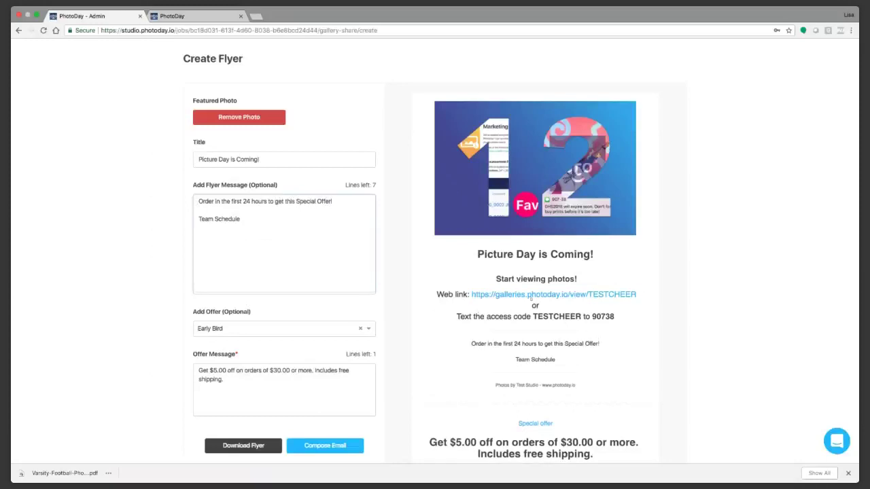
scroll(533, 331, "down", 2)
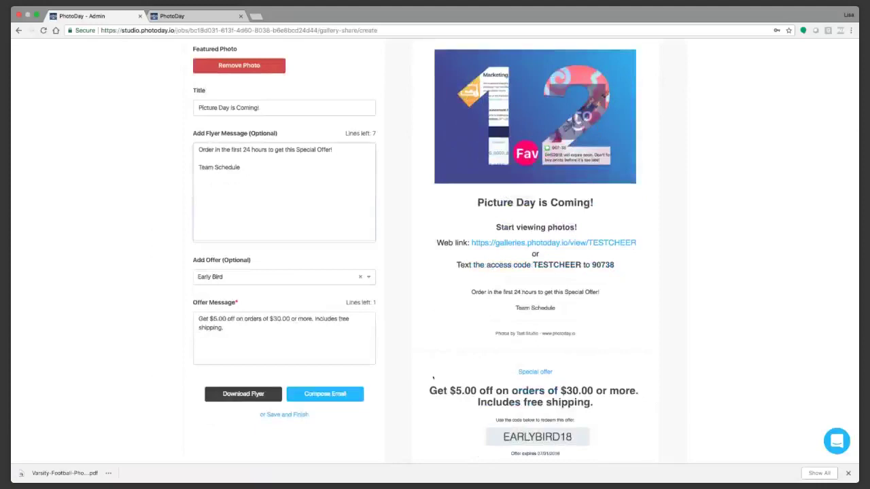
scroll(450, 381, "down", 1)
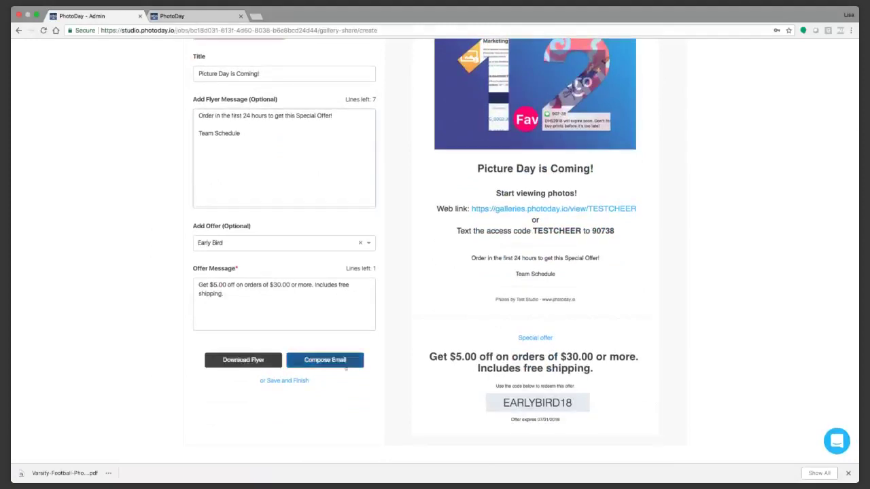
Step: Compose the flyer email to the suggested studio address and send it
left_click(338, 364)
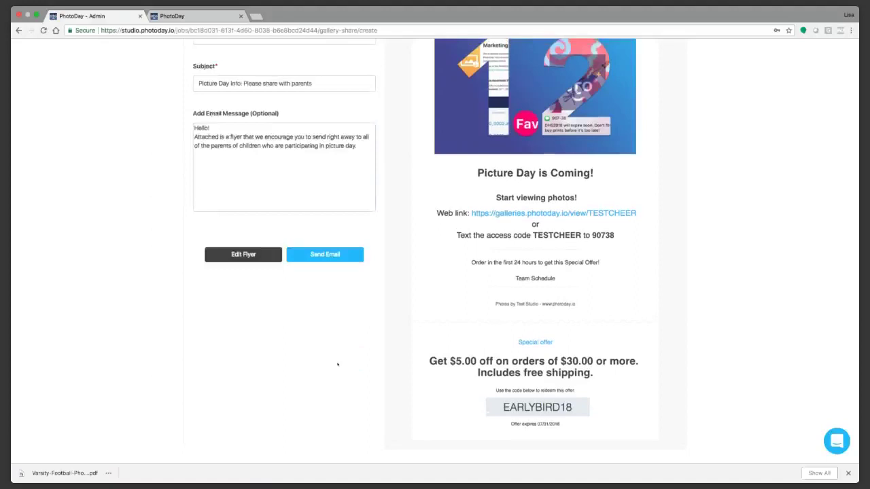
scroll(265, 286, "up", 3)
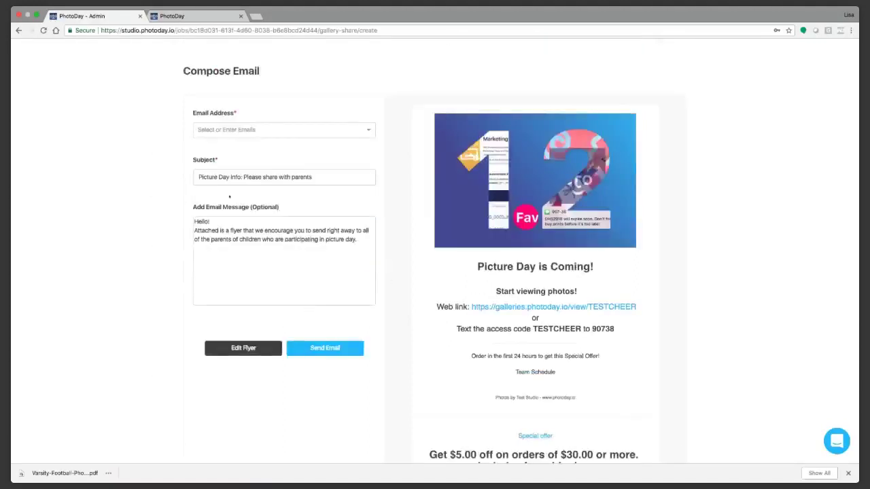
left_click(235, 131)
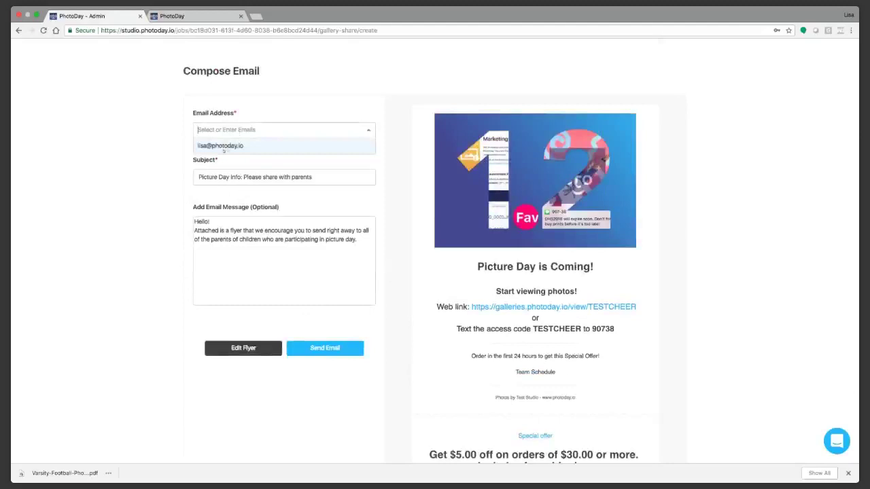
left_click(224, 147)
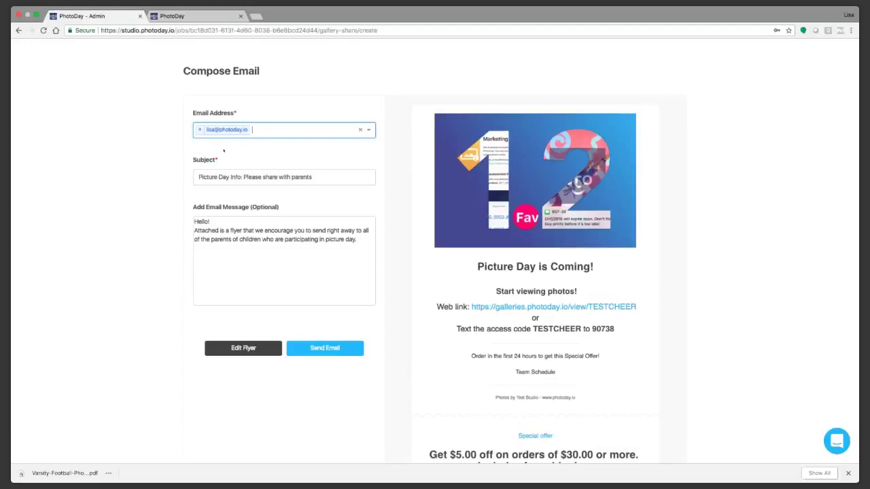
left_click(339, 348)
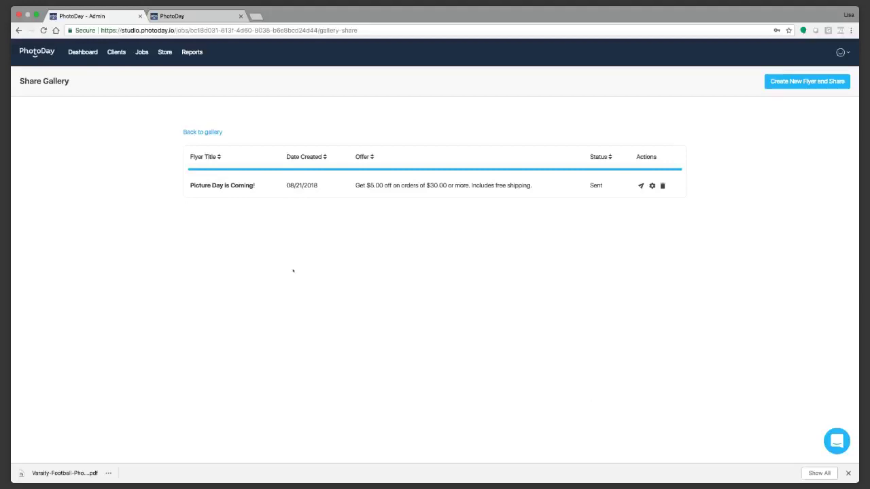
Step: Open gmail.com in a new browser tab
key("ctrl+t")
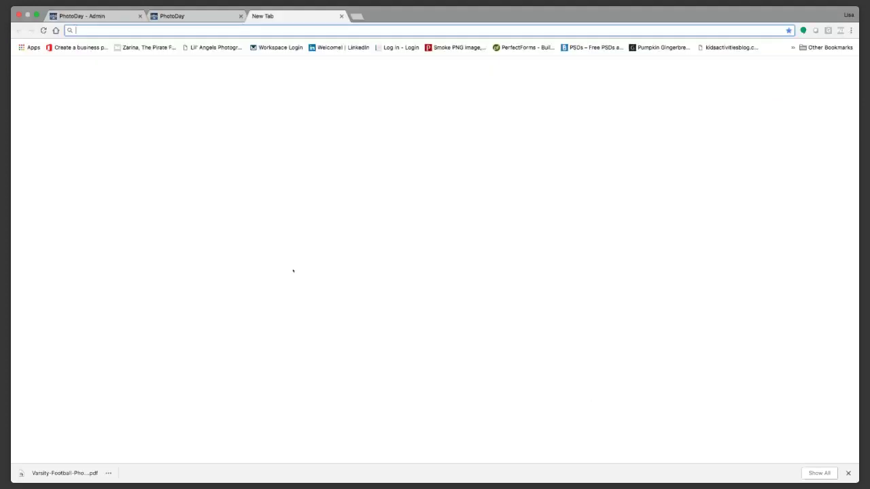
type("gmail.com")
key("Return")
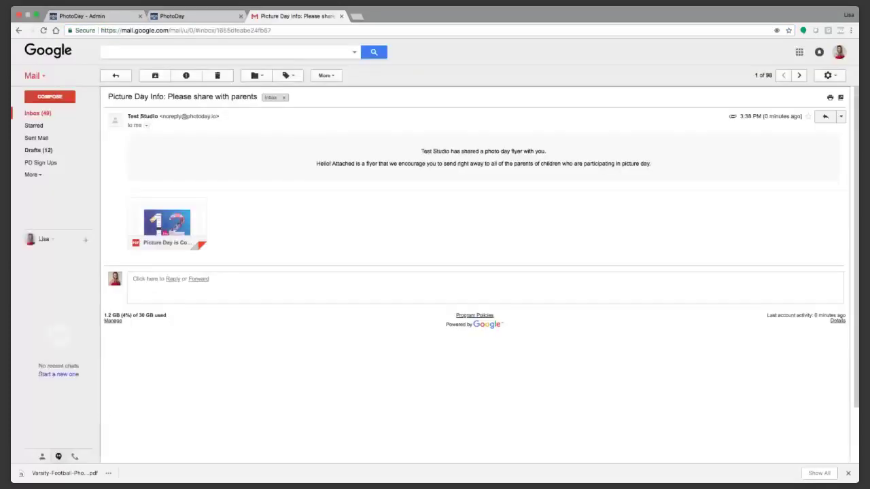
Step: Preview the Picture Day Info flyer PDF, start a reply, then return to PhotoDay admin
mouse_move(170, 121)
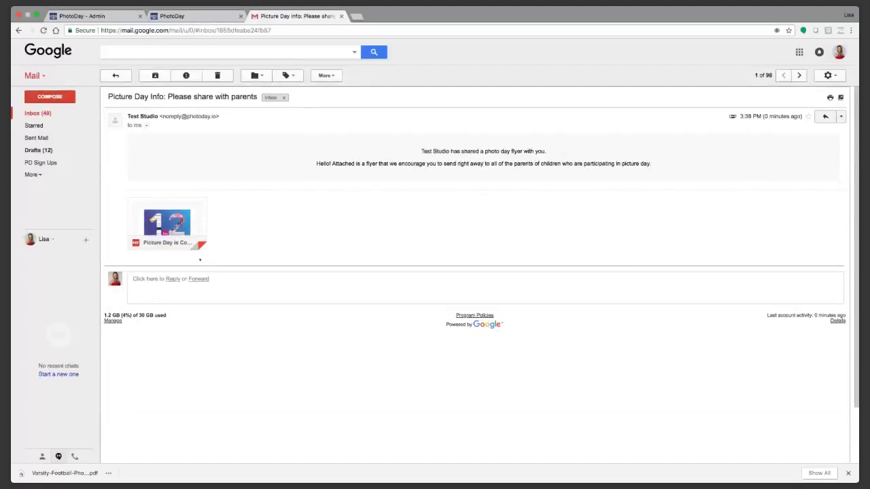
left_click(166, 216)
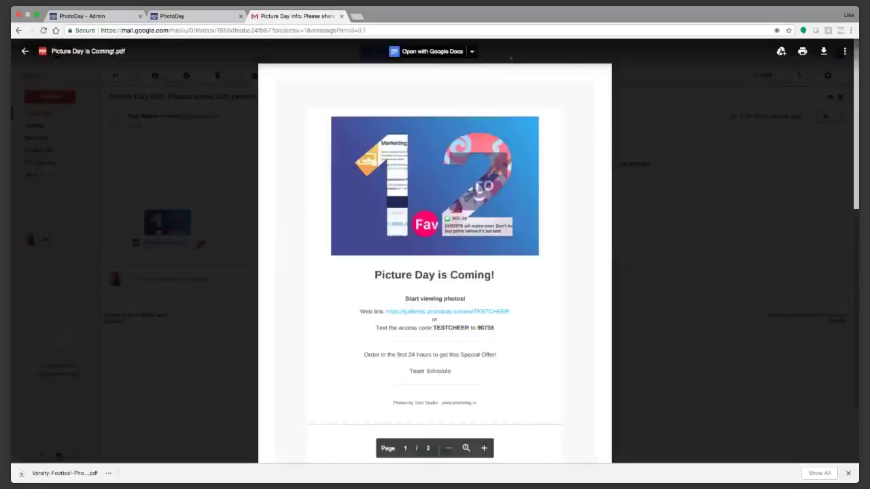
left_click(804, 154)
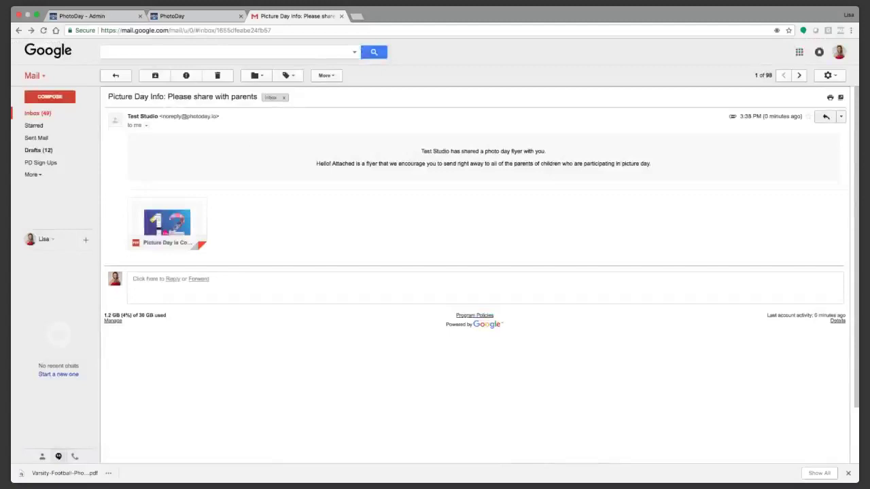
left_click(825, 116)
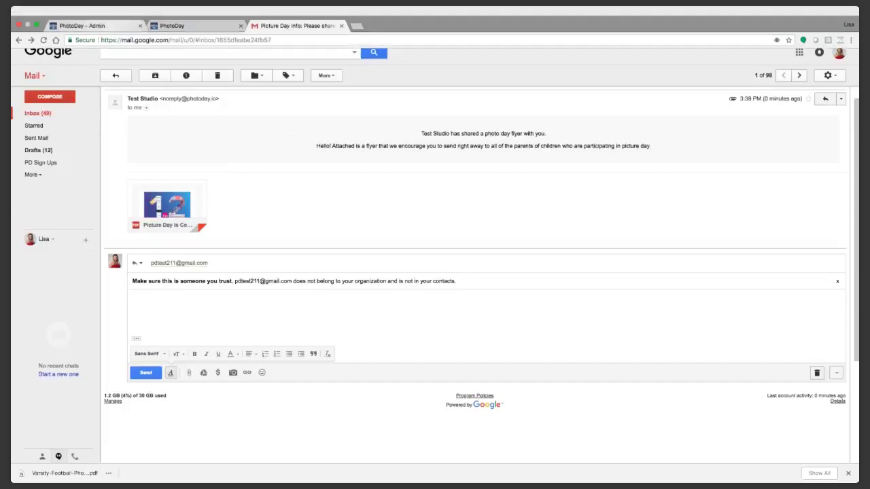
left_click(82, 25)
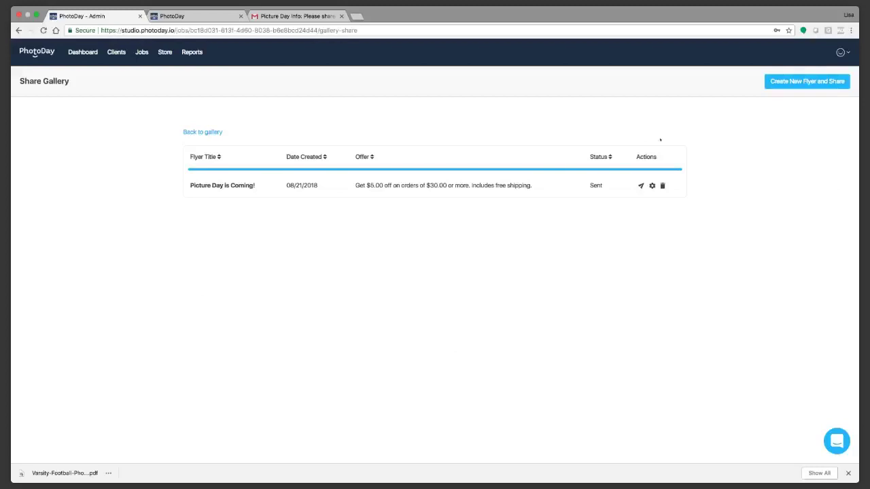
Step: Revisit Varsity Cheer via page 2 of Jobs, then open the dashboard's Market Basket Marketing Kit
left_click(789, 82)
left_click(790, 84)
left_click(86, 54)
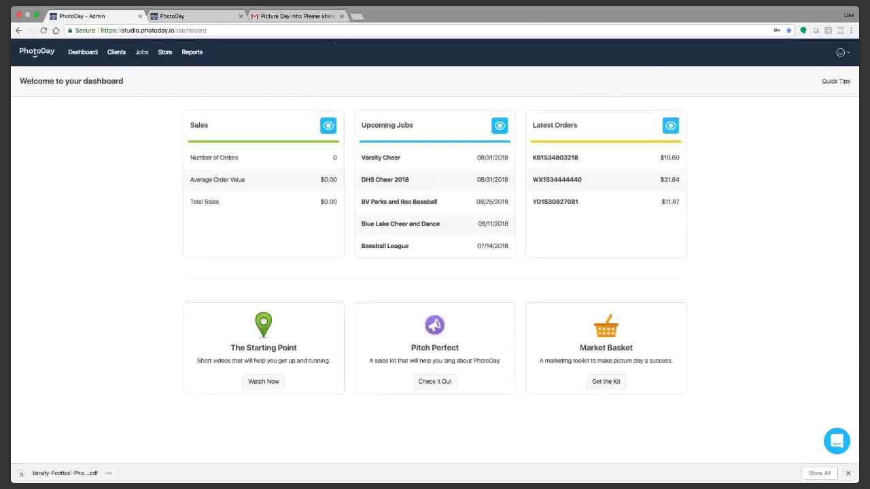
left_click(141, 52)
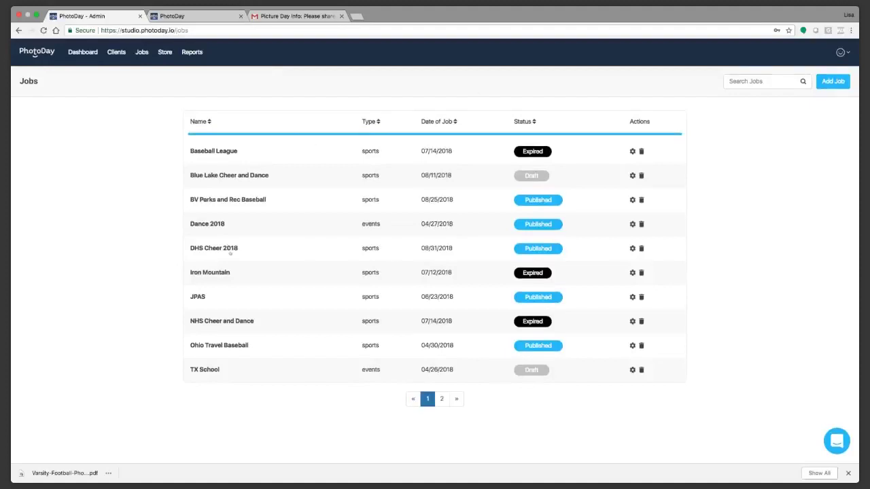
left_click(442, 399)
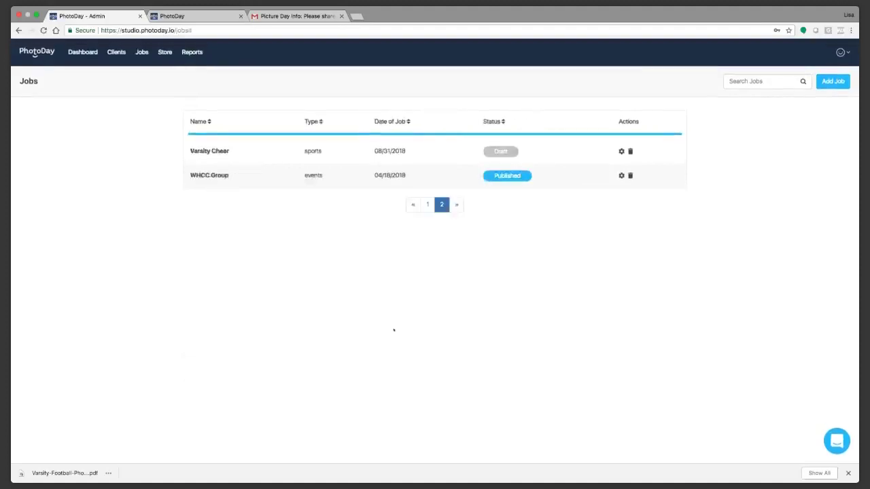
left_click(209, 149)
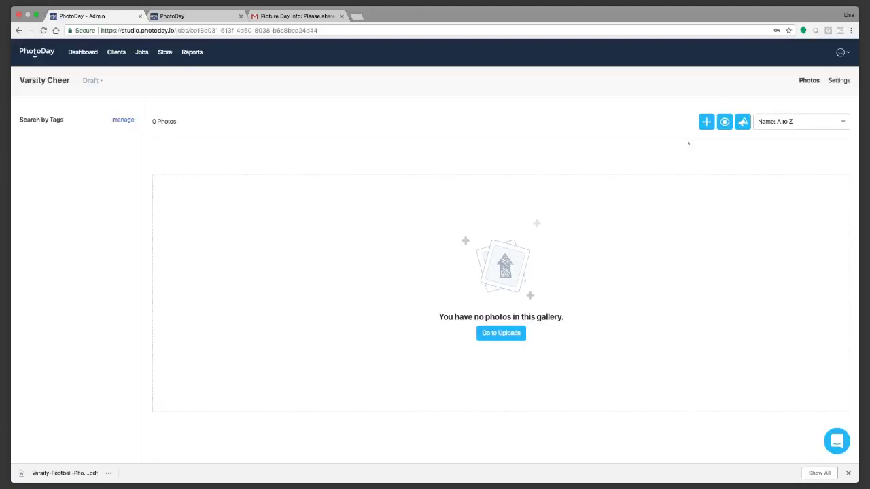
left_click(36, 53)
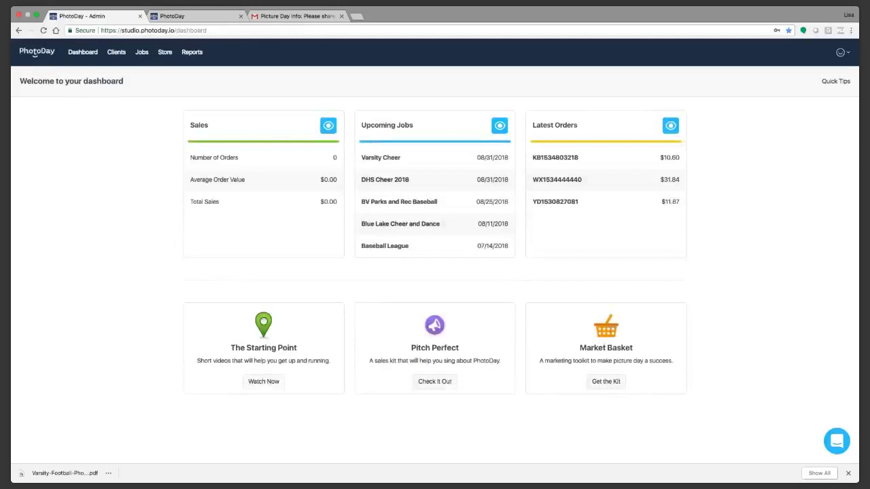
left_click(606, 381)
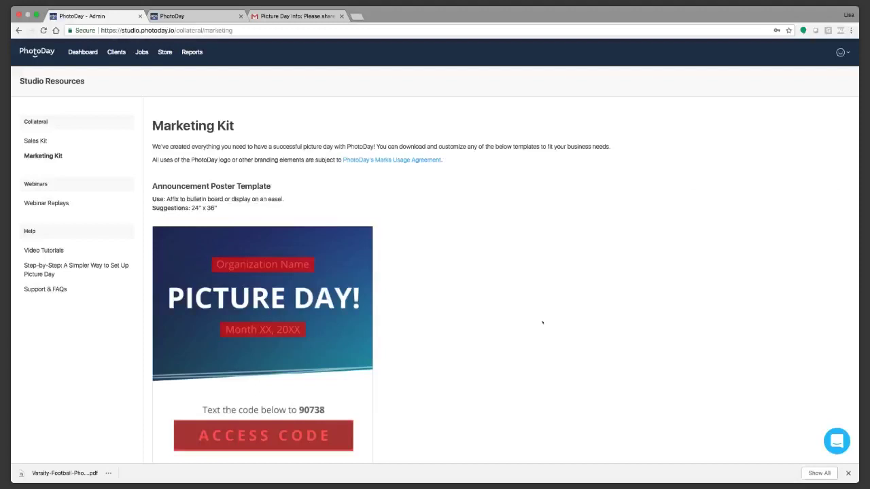
scroll(556, 321, "down", 2)
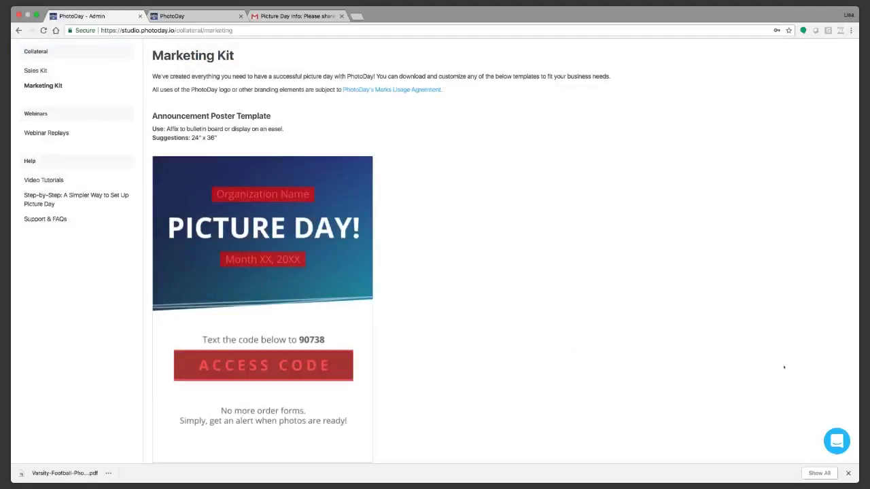
left_click(836, 441)
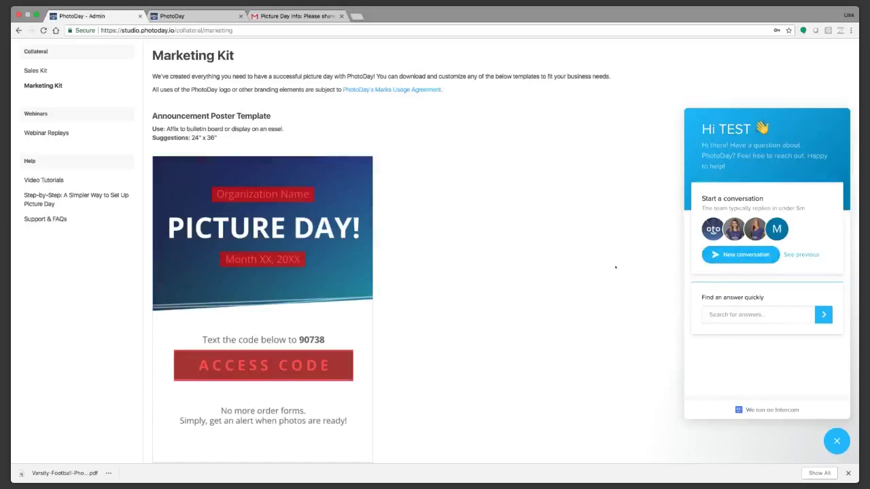
left_click(837, 441)
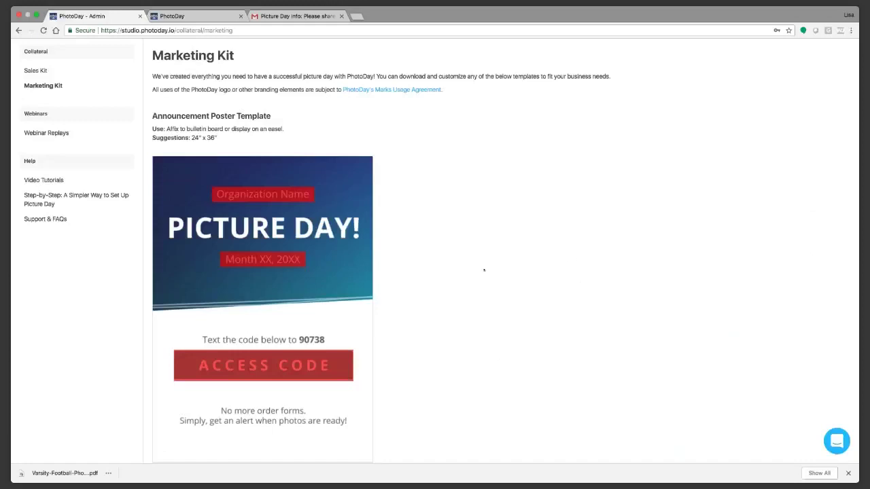
scroll(481, 268, "down", 1)
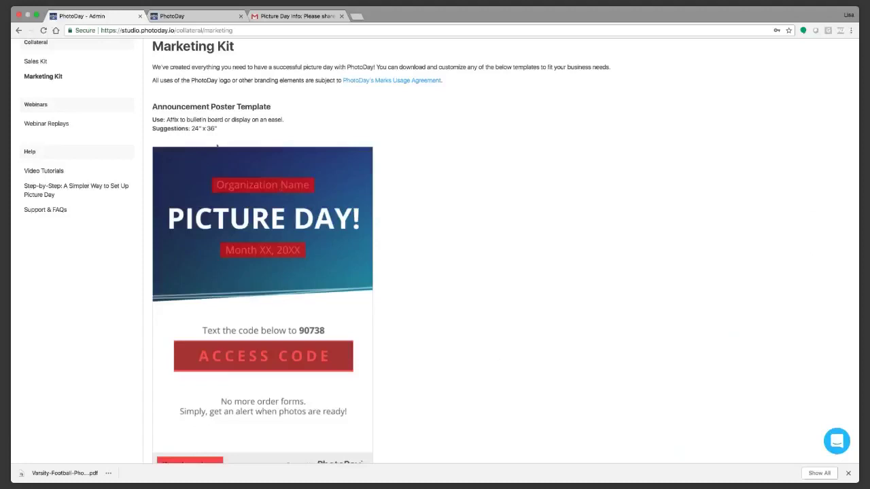
scroll(478, 248, "down", 4)
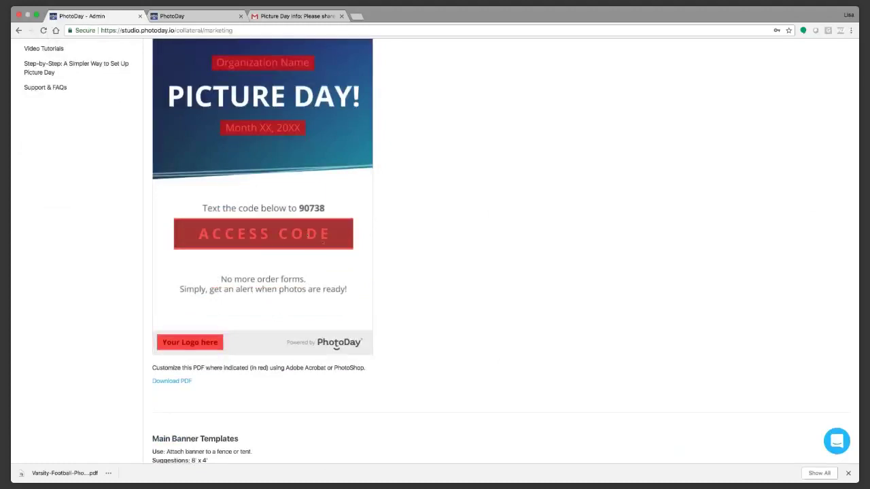
scroll(323, 251, "down", 8)
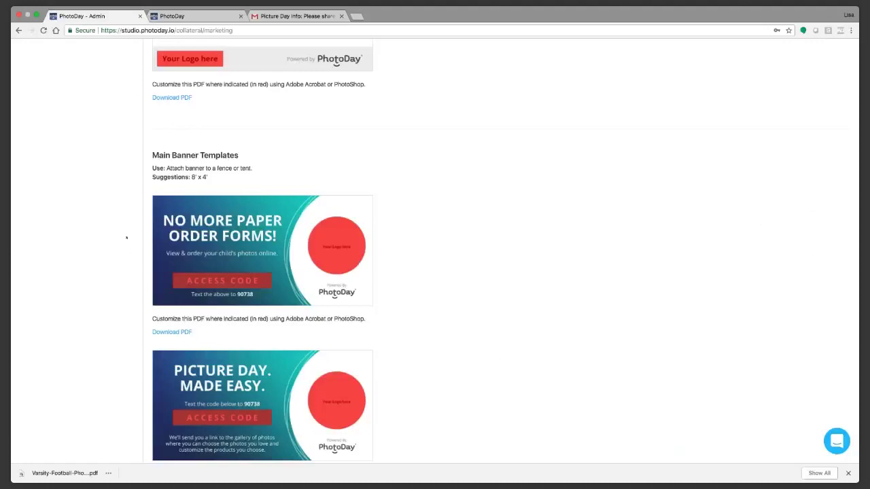
scroll(420, 330, "down", 2)
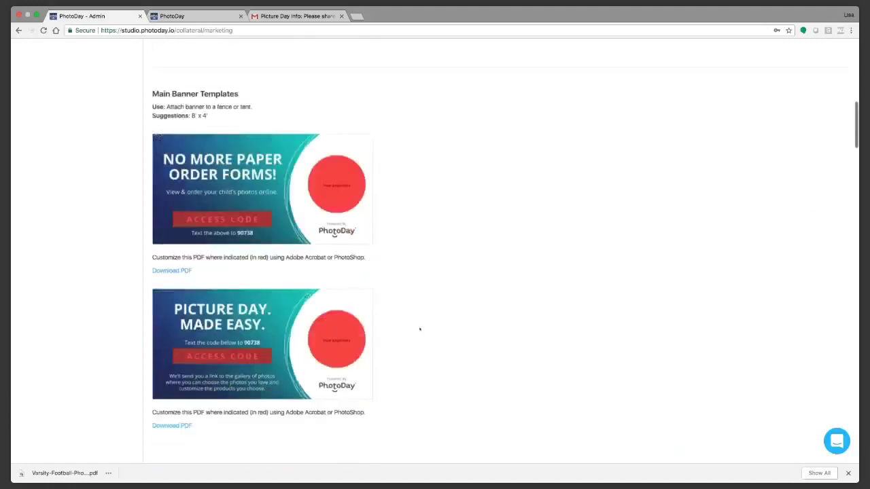
scroll(420, 329, "down", 4)
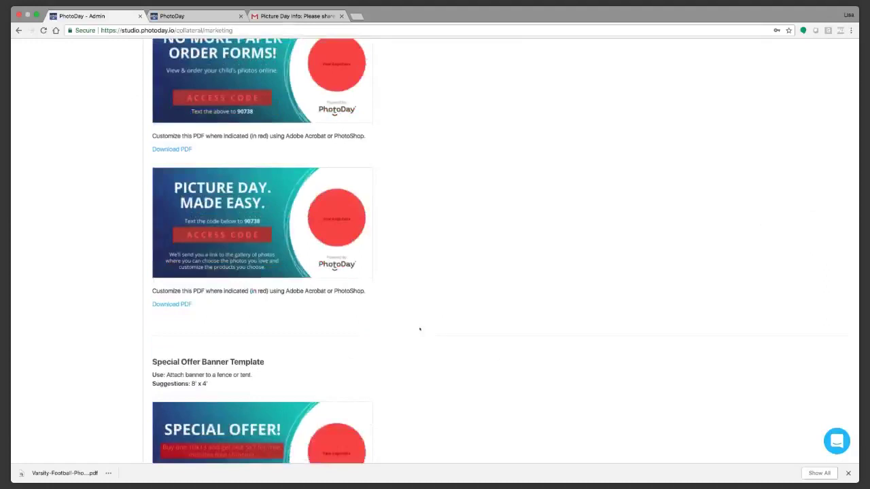
scroll(419, 330, "down", 6)
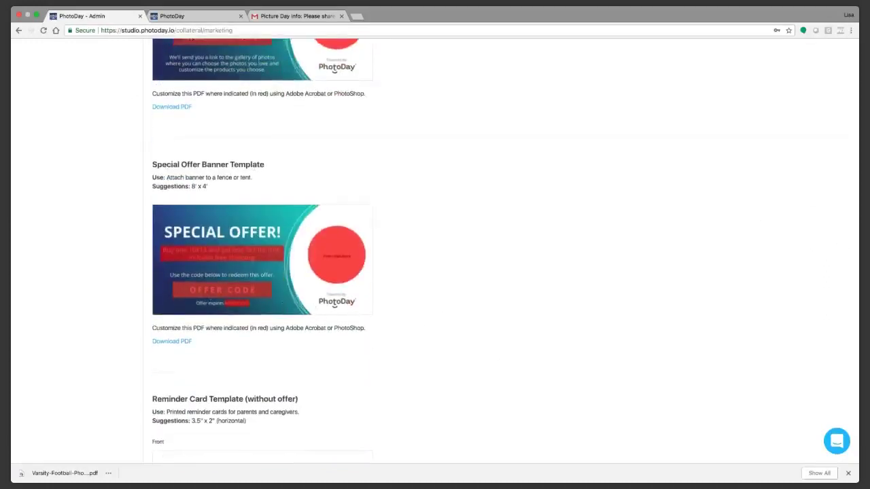
scroll(325, 308, "down", 8)
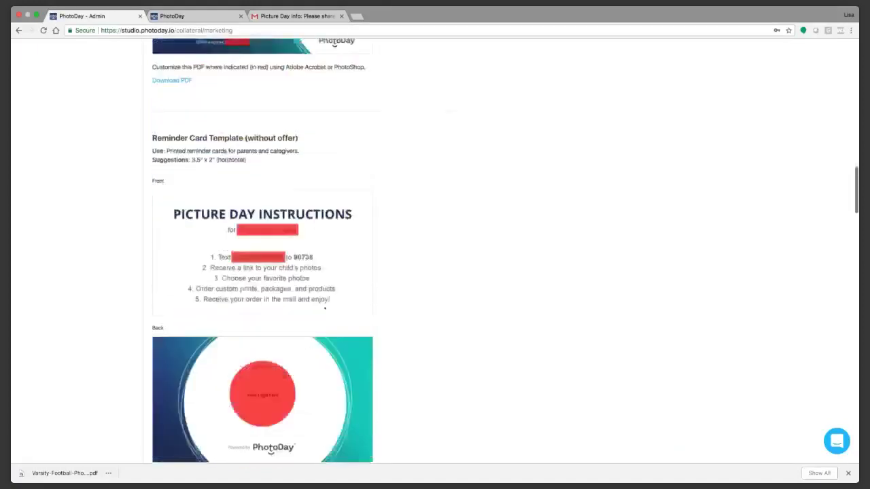
scroll(325, 308, "down", 1)
scroll(382, 313, "down", 4)
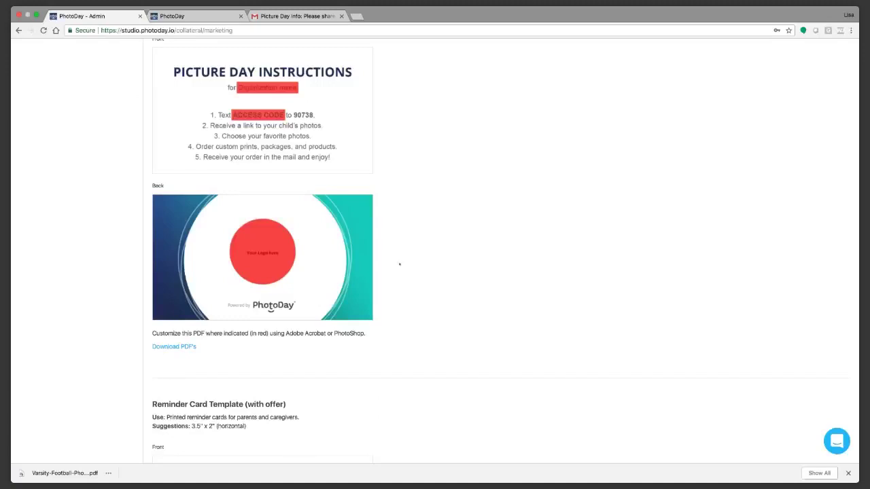
scroll(400, 265, "down", 5)
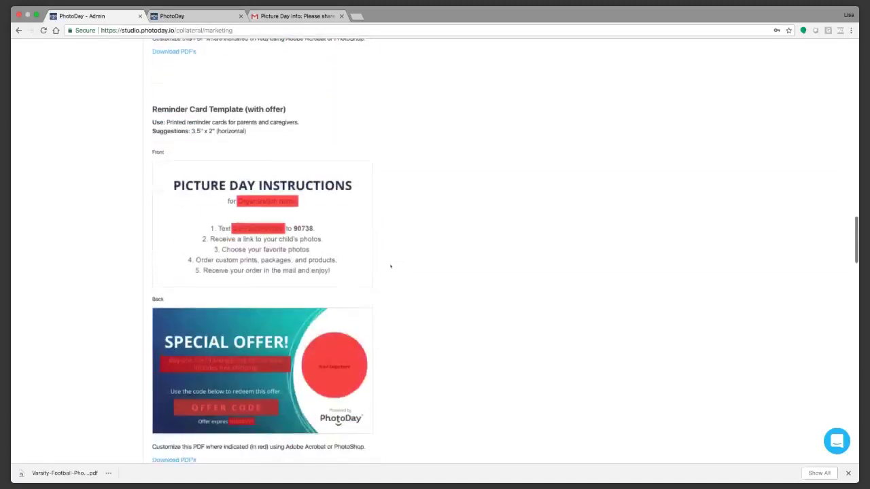
scroll(391, 267, "down", 1)
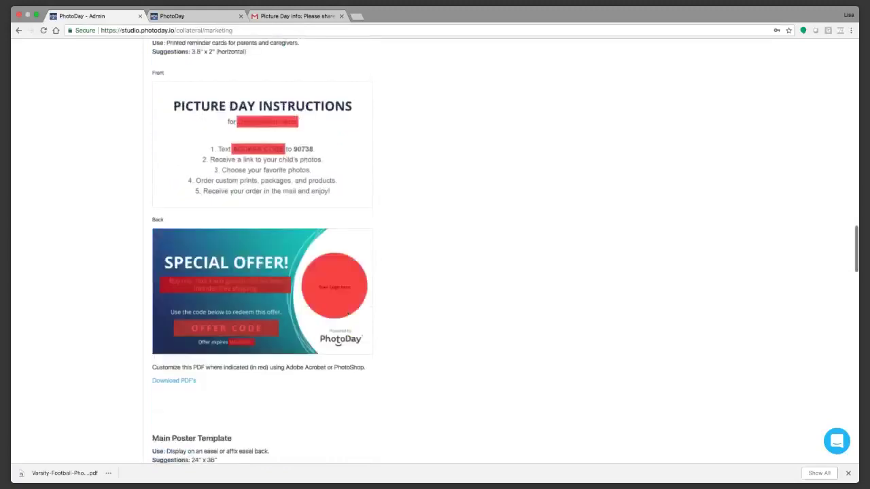
scroll(367, 216, "down", 2)
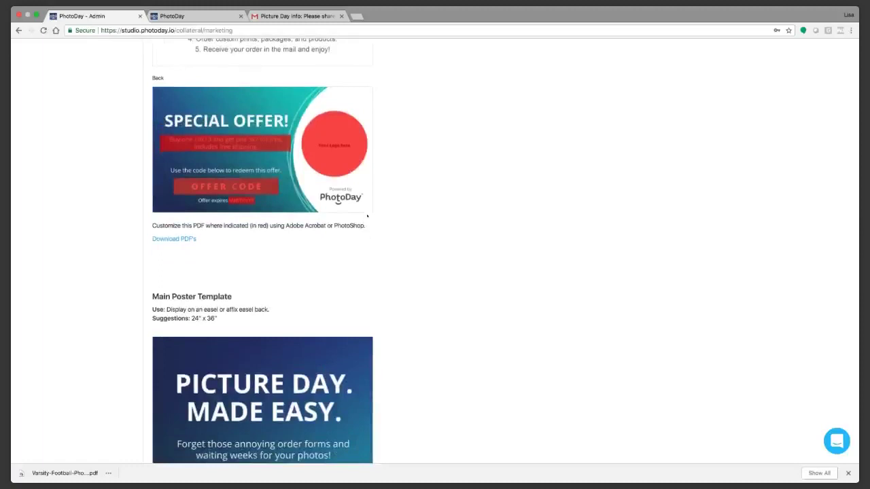
scroll(370, 217, "up", 1)
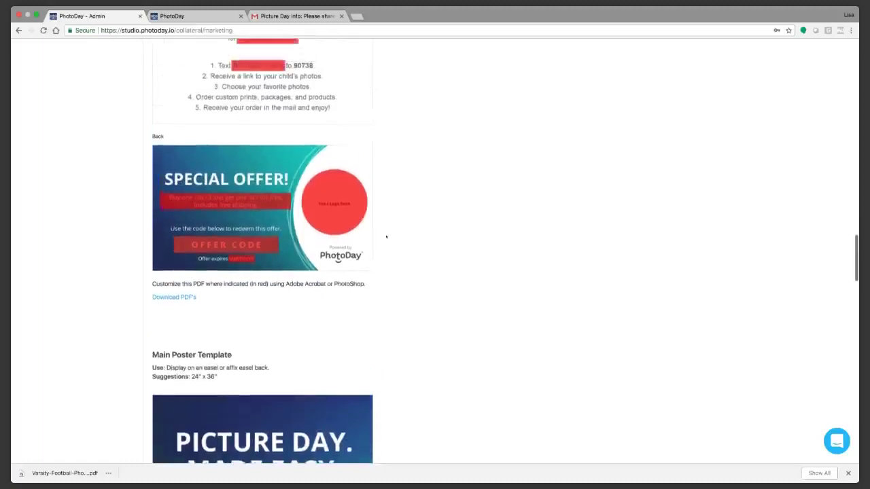
scroll(382, 238, "down", 1)
scroll(384, 237, "down", 2)
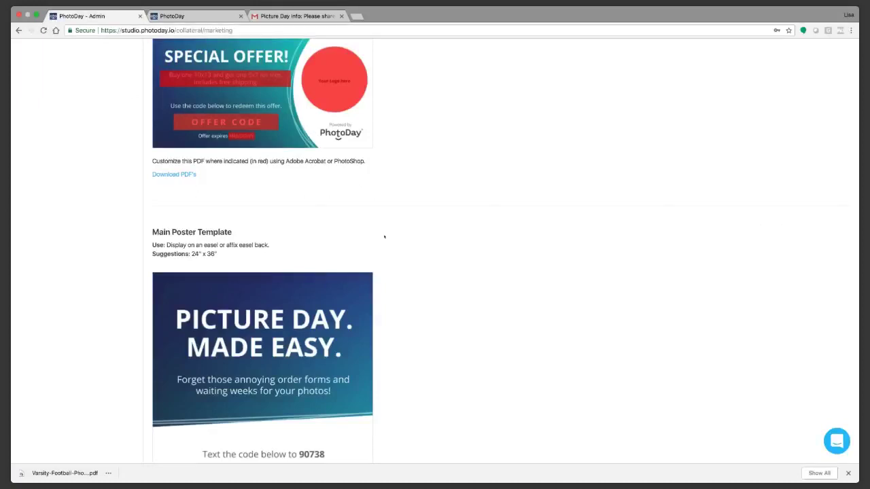
scroll(388, 242, "down", 5)
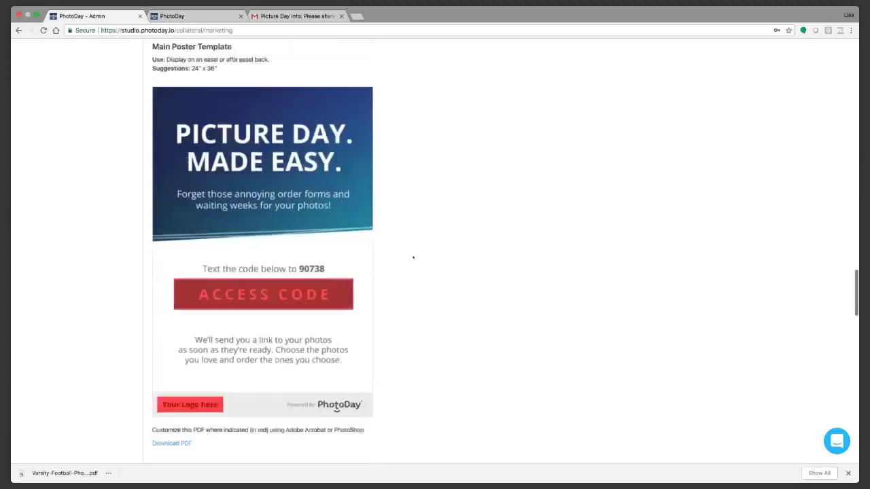
scroll(414, 258, "up", 2)
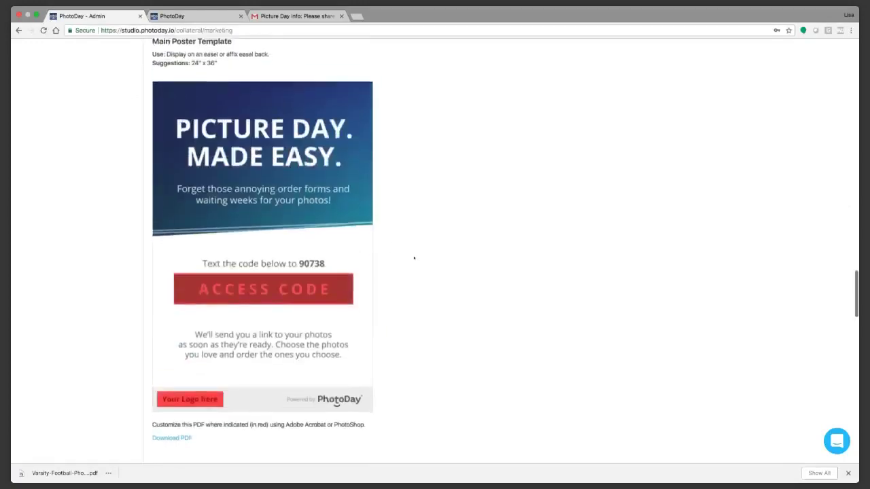
scroll(414, 258, "down", 6)
scroll(414, 259, "down", 14)
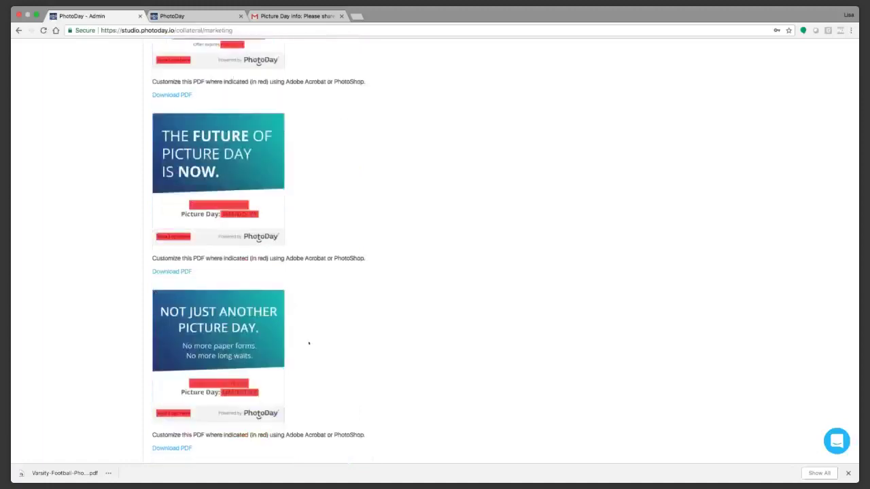
scroll(308, 344, "down", 2)
scroll(378, 180, "up", 12)
scroll(380, 182, "up", 15)
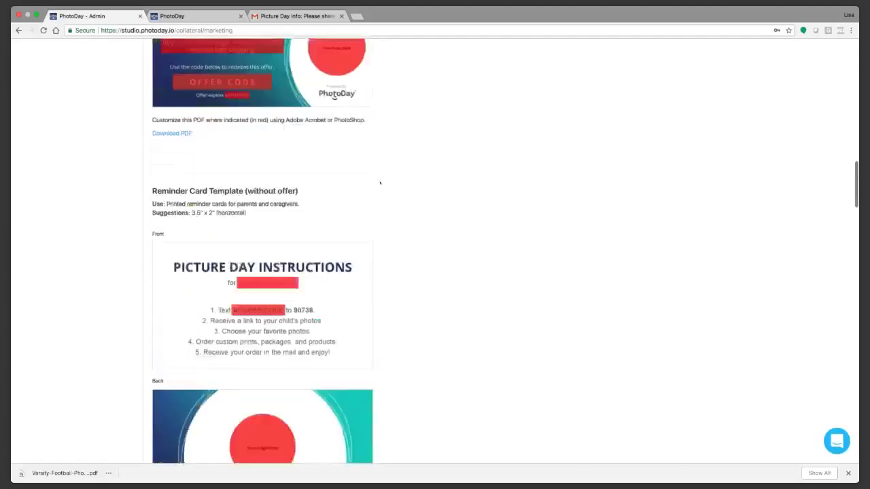
scroll(379, 182, "up", 5)
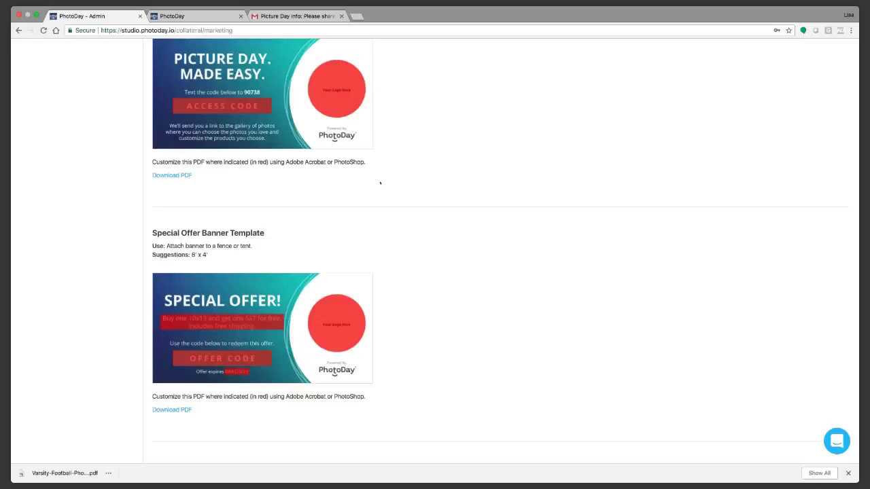
scroll(432, 189, "up", 15)
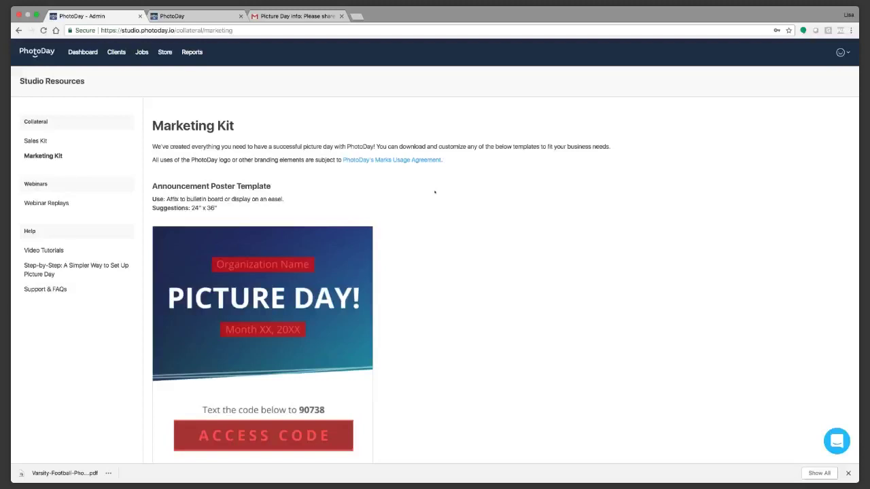
Step: Open Varsity Cheer from page 2 of the jobs list and go to its uploads page
left_click(141, 52)
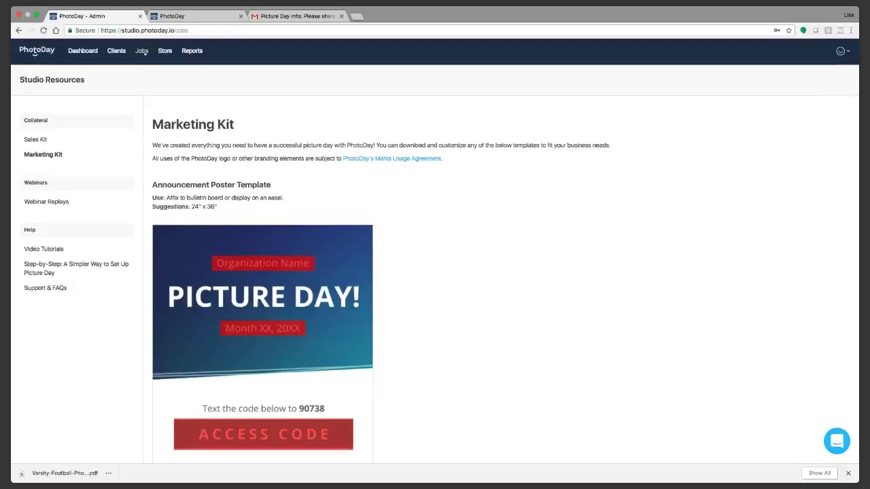
left_click(442, 399)
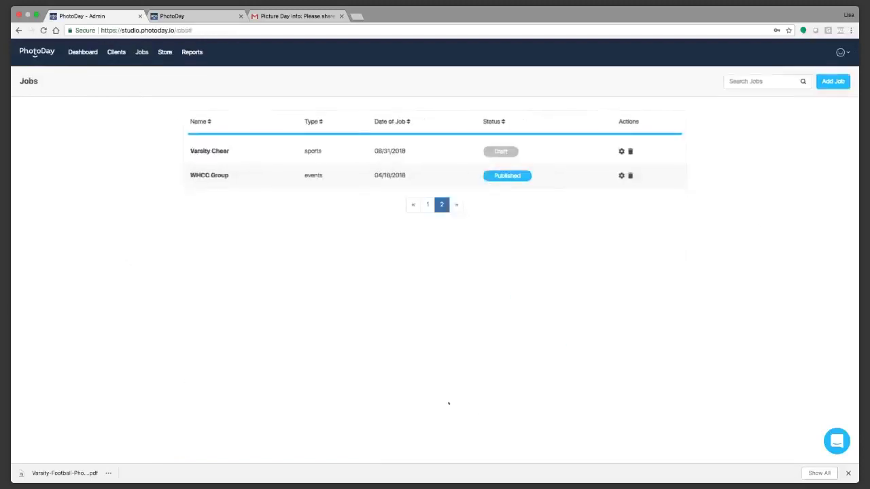
left_click(210, 151)
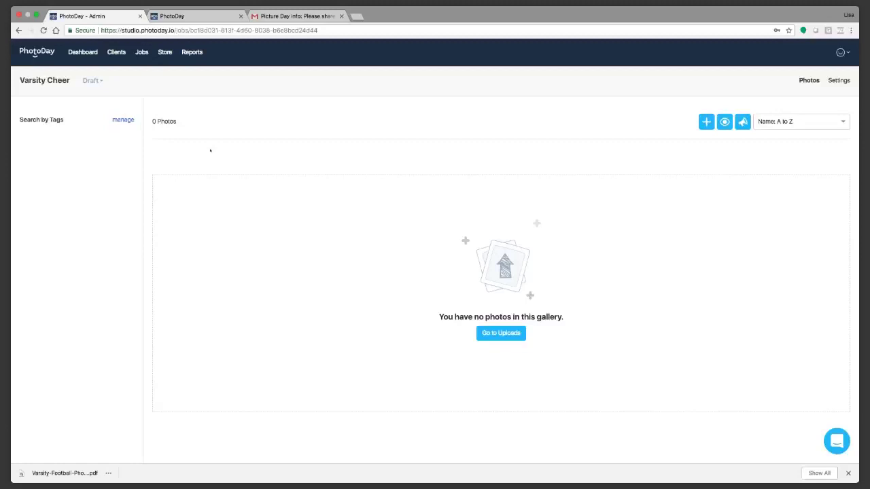
left_click(479, 336)
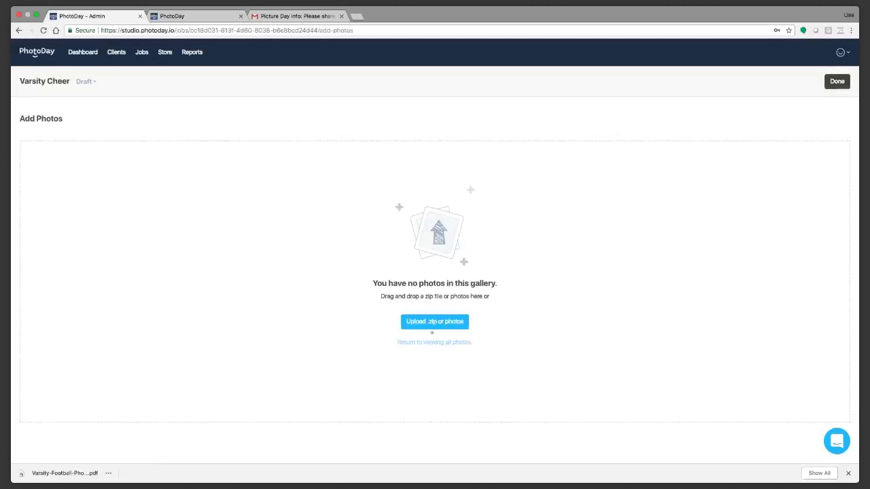
Step: Choose nine JPG photos (9.82 MB) and start uploading them into the empty Varsity Cheer gallery
left_click(431, 326)
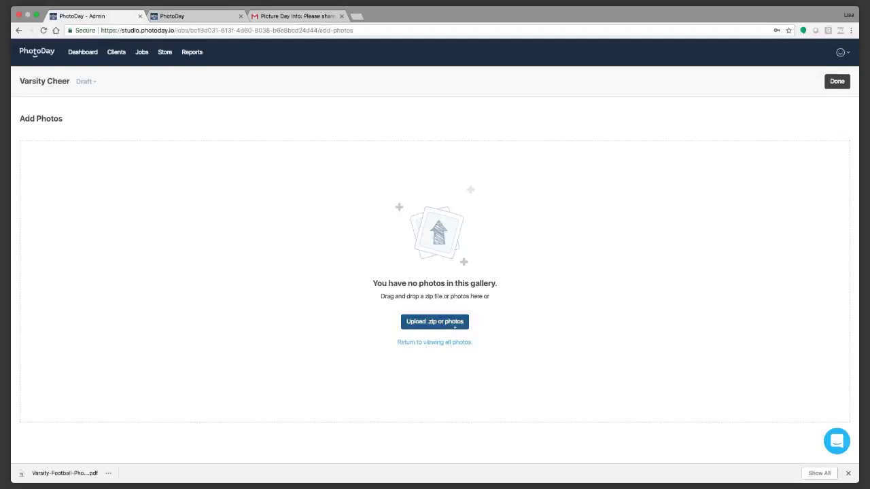
left_click(455, 327)
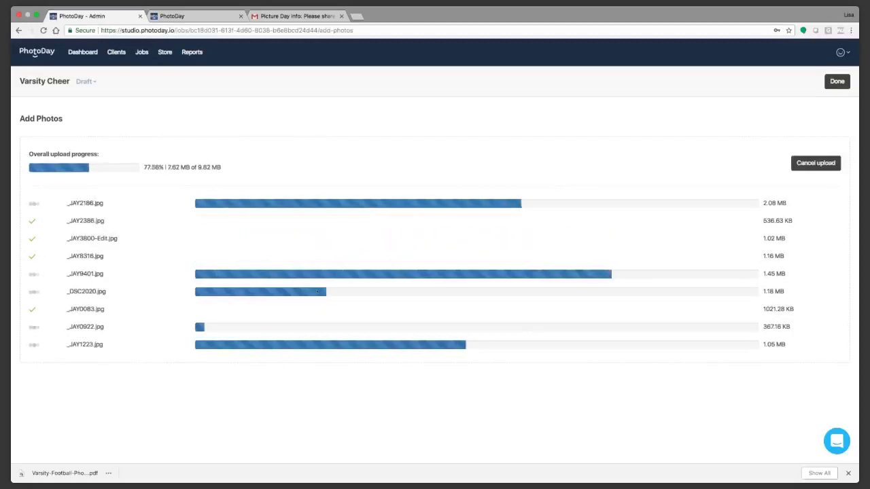
Step: Close the finished upload so the Varsity Cheer Photos grid shows all 9 photos
left_click(836, 81)
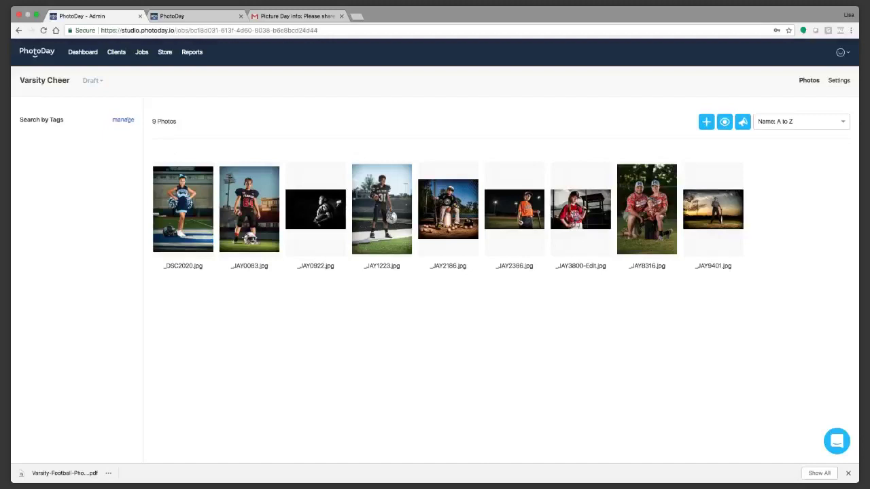
Step: Add the tags 'Groups' and 'Individuals' in the Varsity Cheer gallery's tag manager
left_click(123, 120)
left_click(324, 314)
left_click(435, 220)
type("Group")
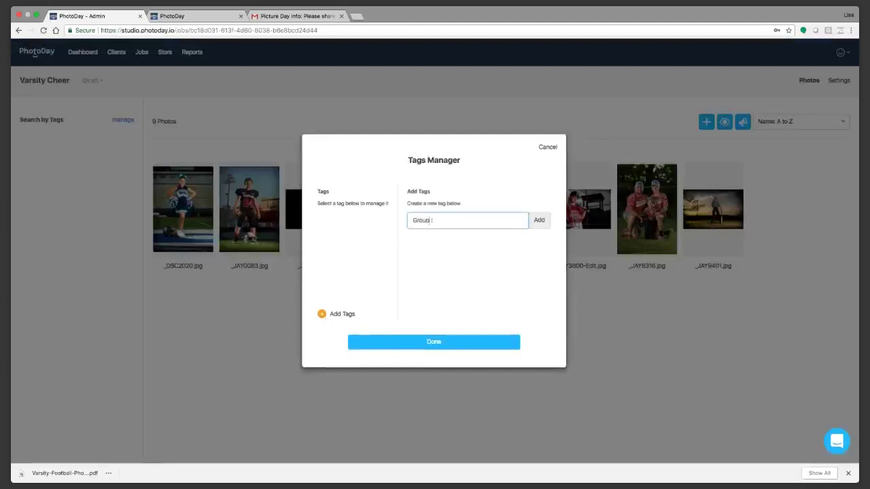
type("s")
left_click(539, 220)
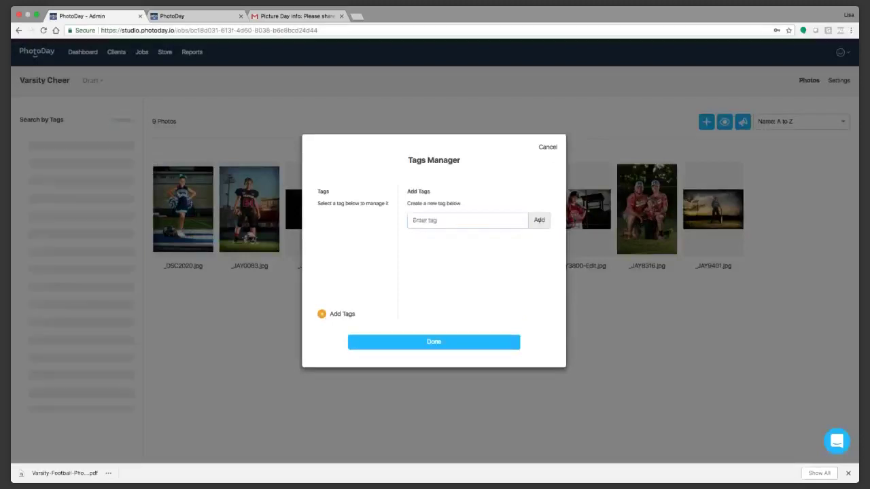
left_click(425, 220)
type("Individuals")
left_click(539, 220)
left_click(513, 342)
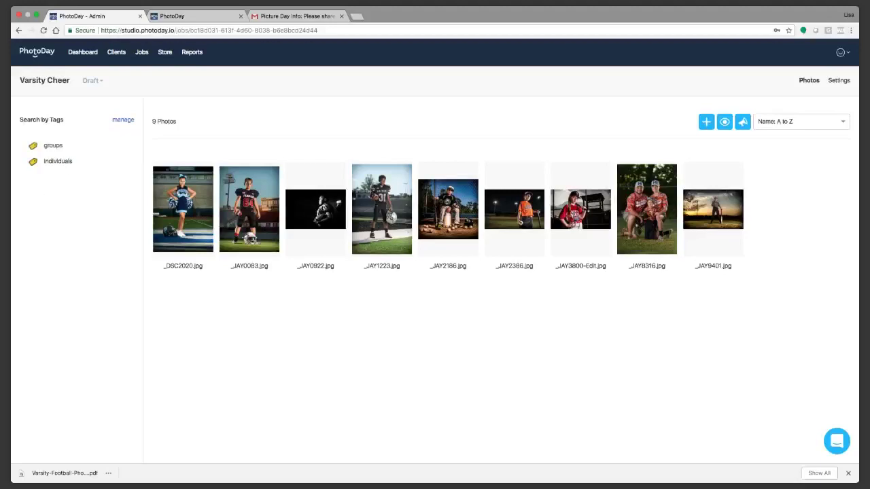
Step: Tag the _JAY8316.jpg photo as groups and save it
left_click(646, 209)
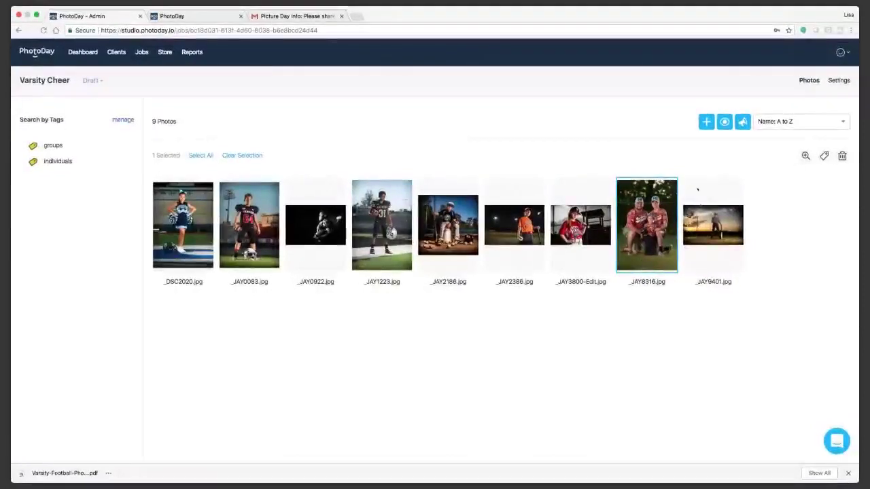
left_click(823, 156)
left_click(360, 256)
left_click(373, 271)
left_click(381, 285)
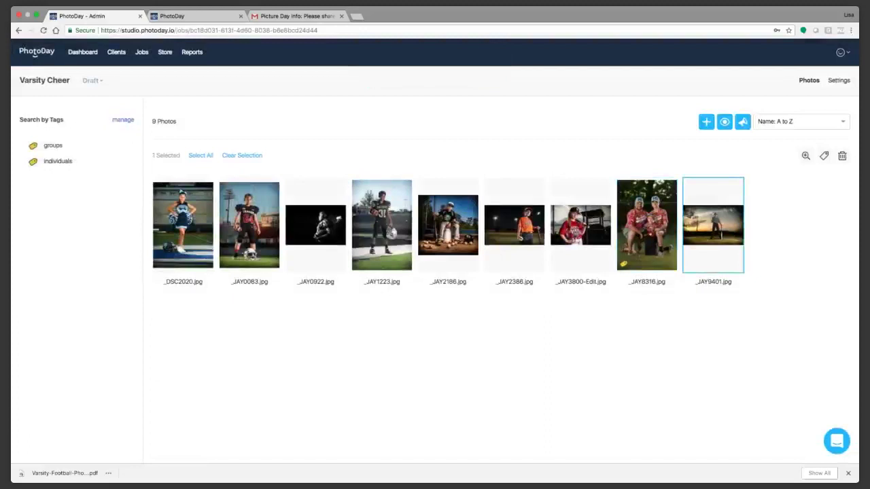
Step: Tag the individual shots, including _DSC2020.jpg and _JAY0922.jpg, as individuals, then clear the selection
left_click(581, 224)
left_click(514, 224)
left_click(381, 224)
left_click(183, 225)
left_click(249, 224)
left_click(315, 224)
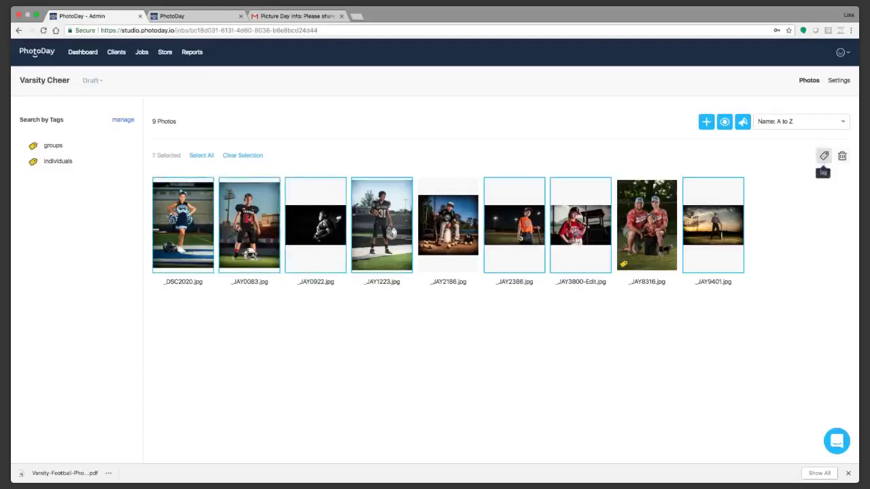
left_click(824, 156)
left_click(386, 263)
left_click(383, 287)
left_click(439, 285)
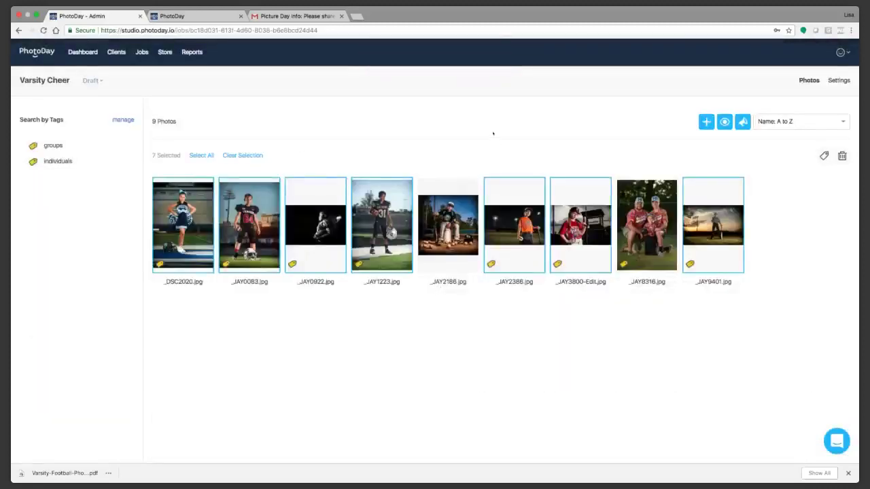
left_click(240, 156)
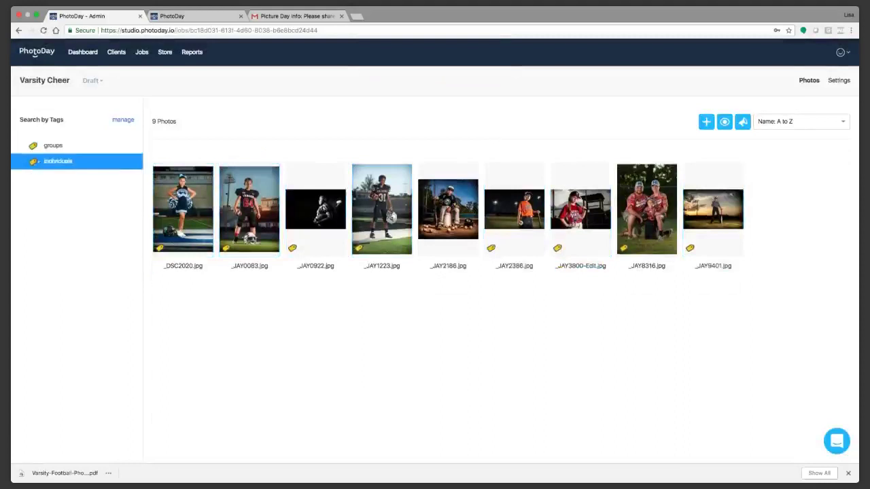
left_click(48, 146)
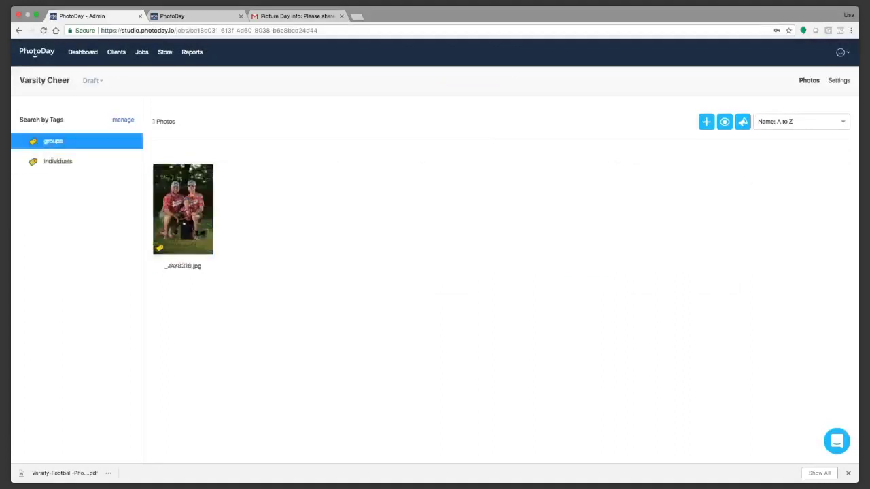
left_click(53, 141)
left_click(53, 160)
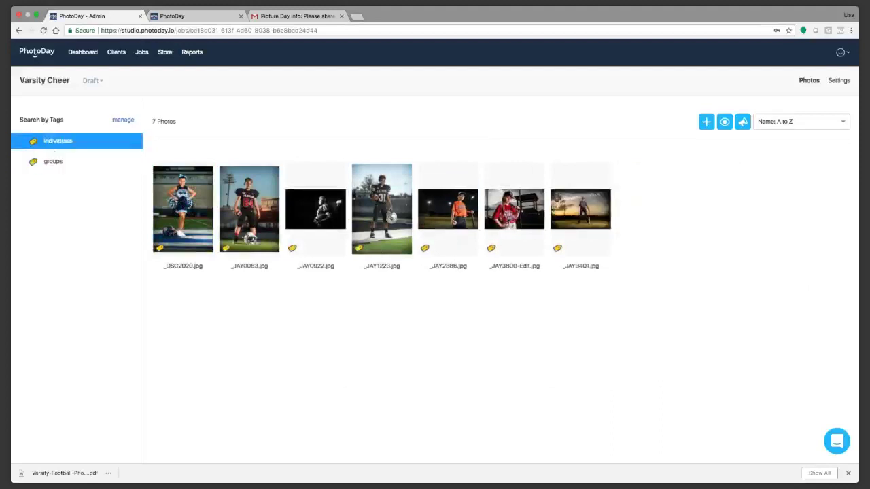
left_click(51, 141)
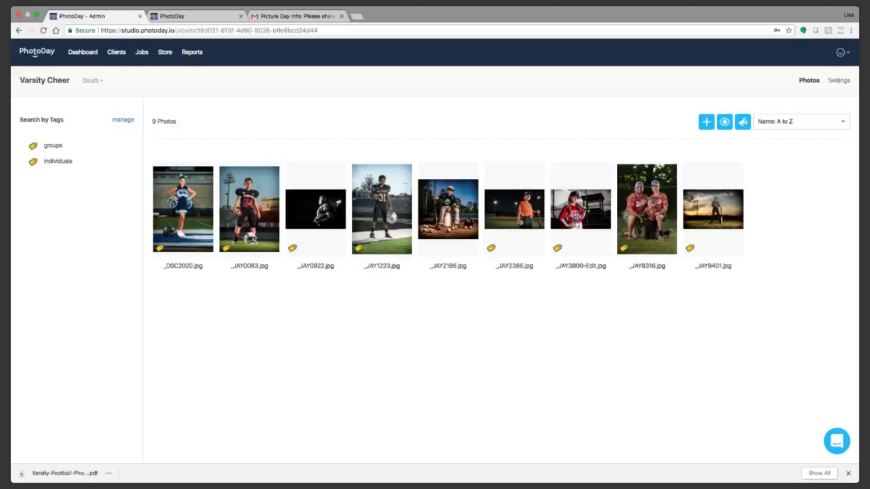
Step: Set the Varsity Cheer Gallery Status to Published, save, and return to its 9-photo grid
left_click(838, 80)
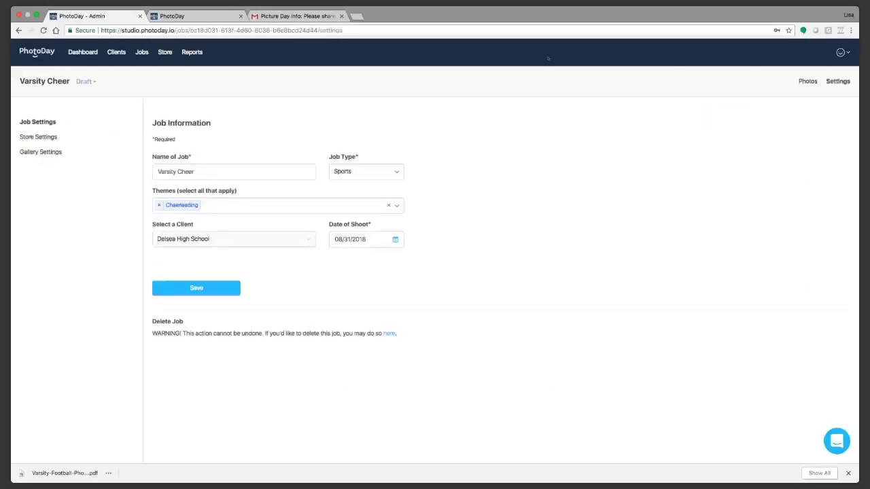
left_click(44, 152)
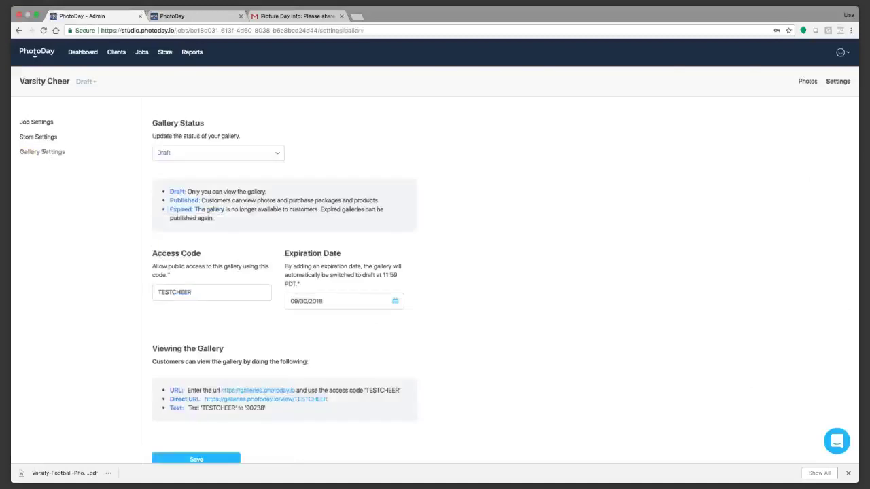
left_click(272, 153)
left_click(251, 189)
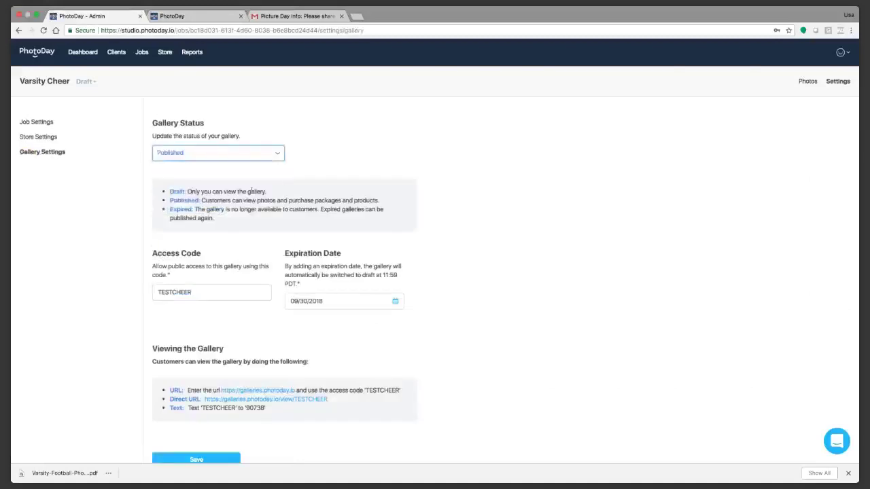
scroll(202, 442, "down", 2)
left_click(215, 429)
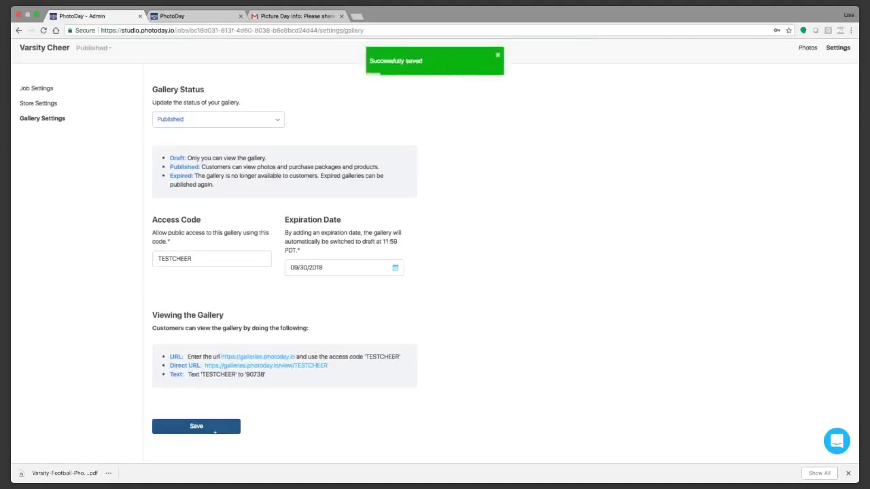
scroll(611, 224, "up", 3)
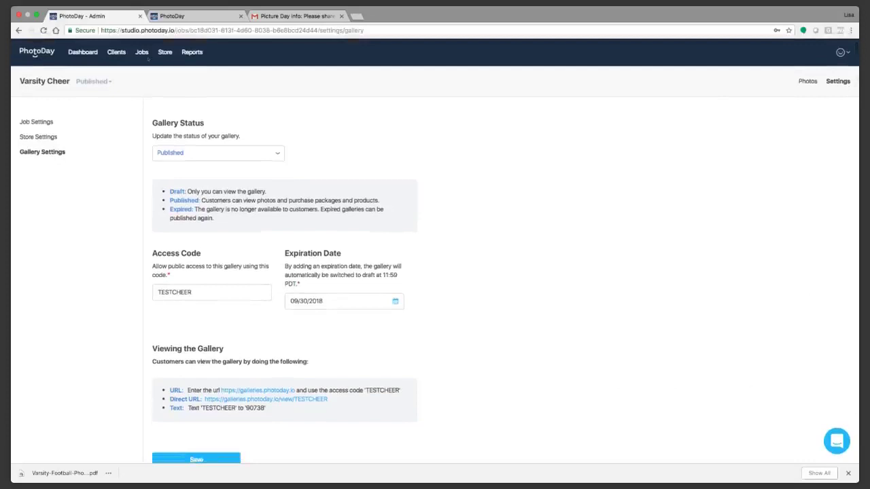
left_click(37, 121)
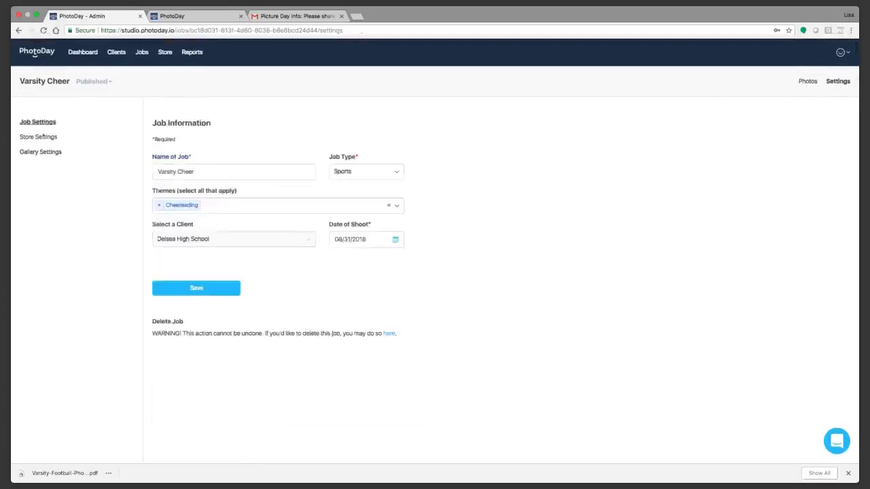
left_click(808, 81)
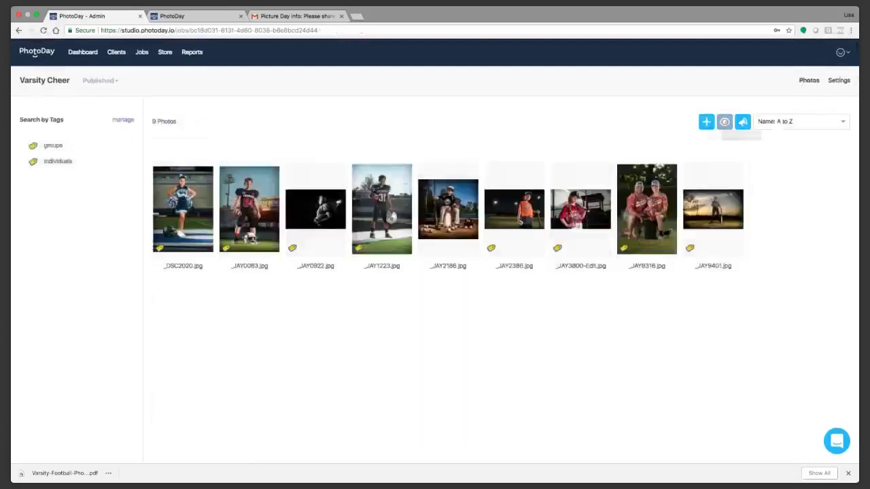
Step: Preview the Varsity Cheer gallery as customers see it and scroll through its photos
left_click(725, 122)
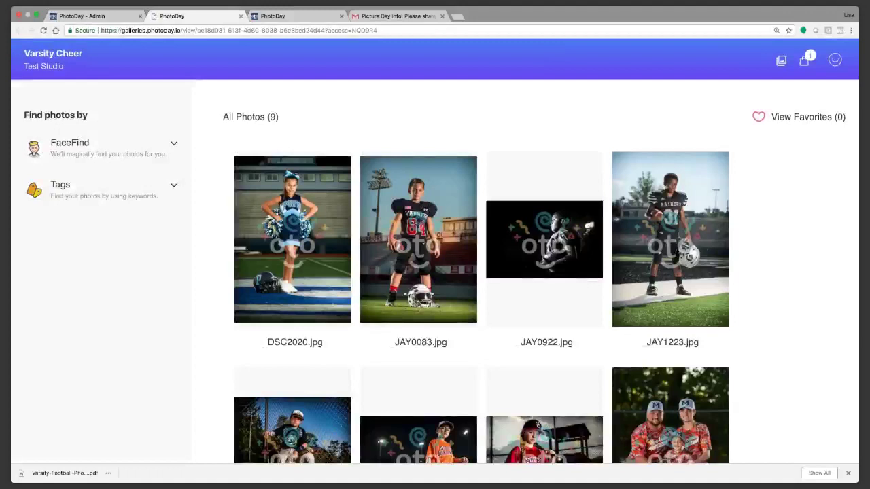
scroll(435, 272, "up", 1)
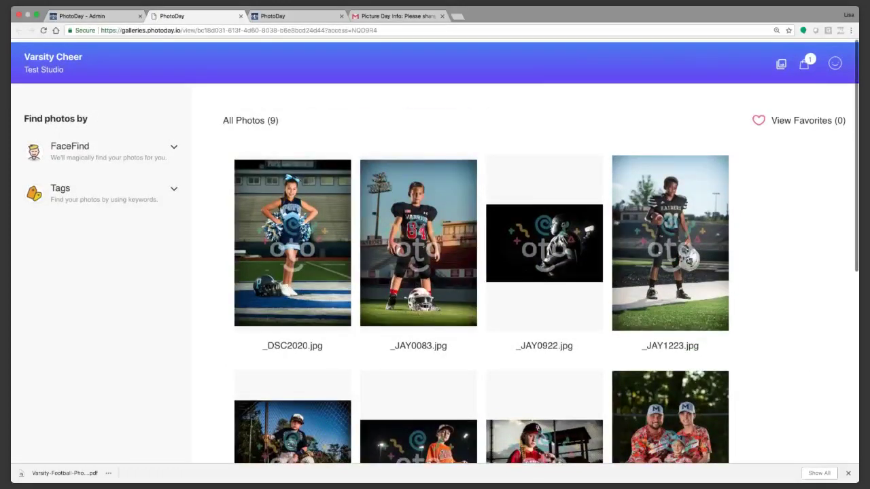
scroll(435, 272, "down", 1)
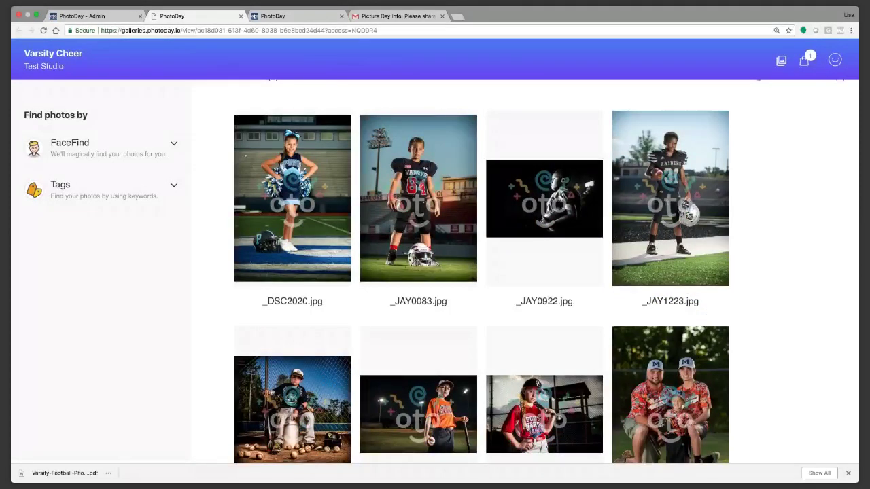
scroll(215, 170, "up", 1)
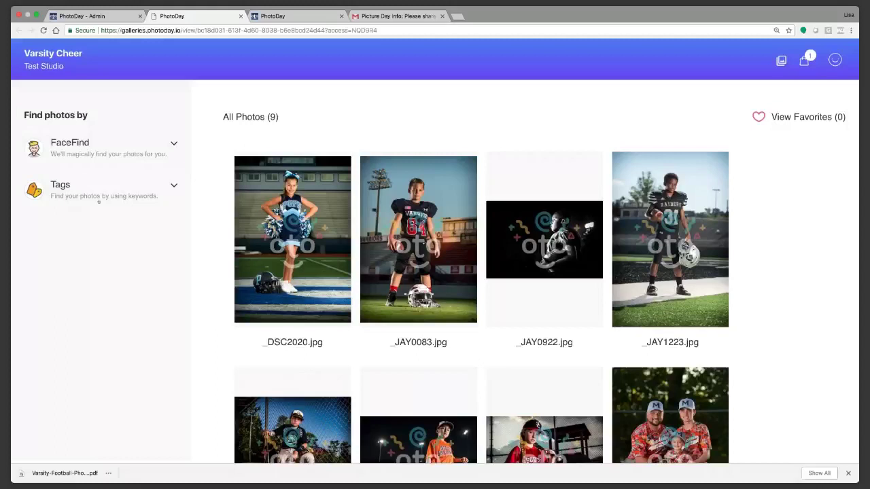
Step: Toggle the preview's Tags filters until only group photos are shown
left_click(85, 196)
left_click(97, 239)
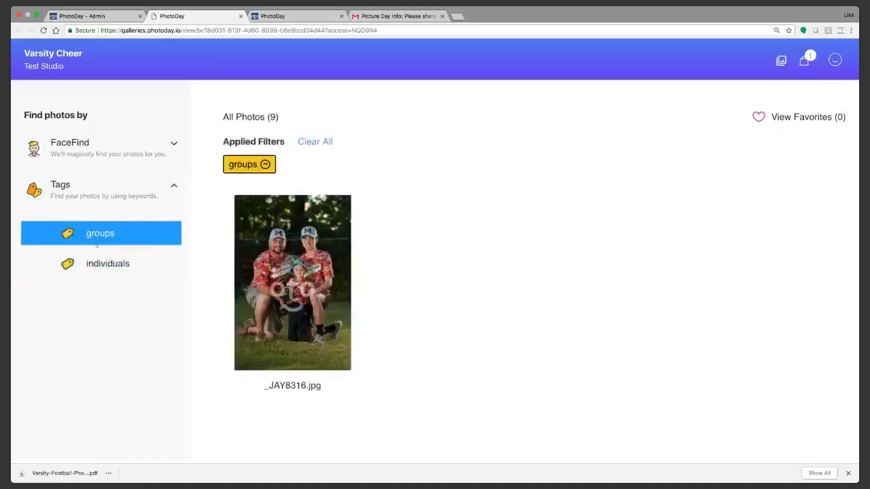
left_click(97, 263)
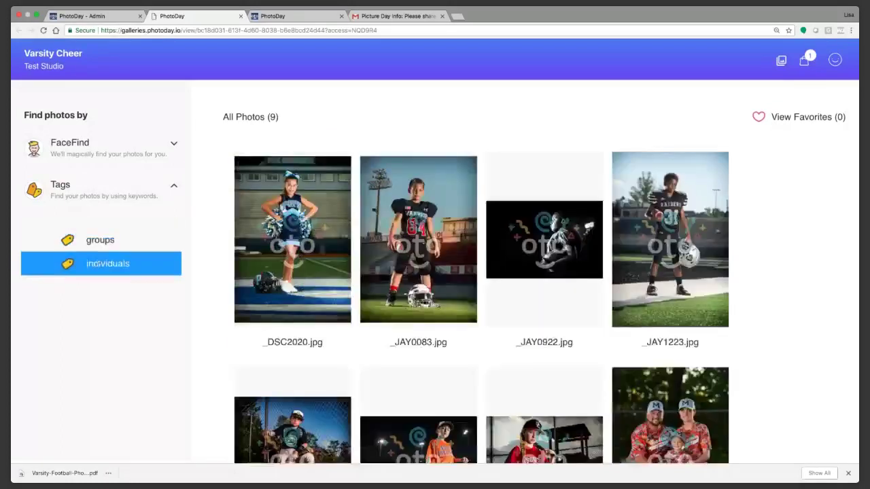
left_click(99, 264)
left_click(101, 233)
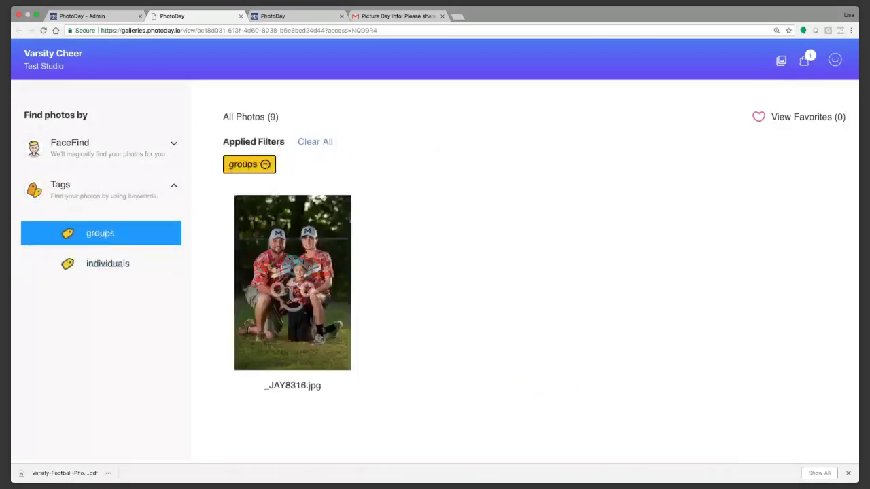
left_click(93, 233)
left_click(119, 241)
left_click(109, 143)
Step: Open the _JAY8316.jpg photo and go to its store with Shop Now
left_click(276, 260)
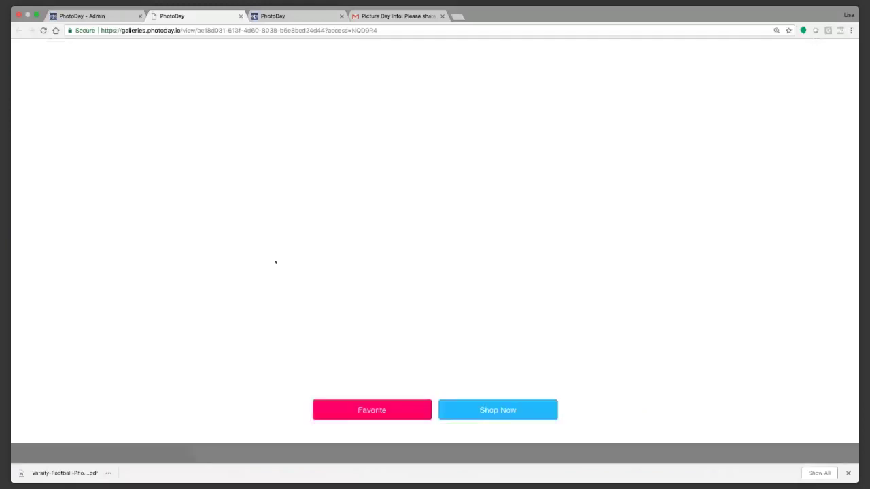
left_click(496, 434)
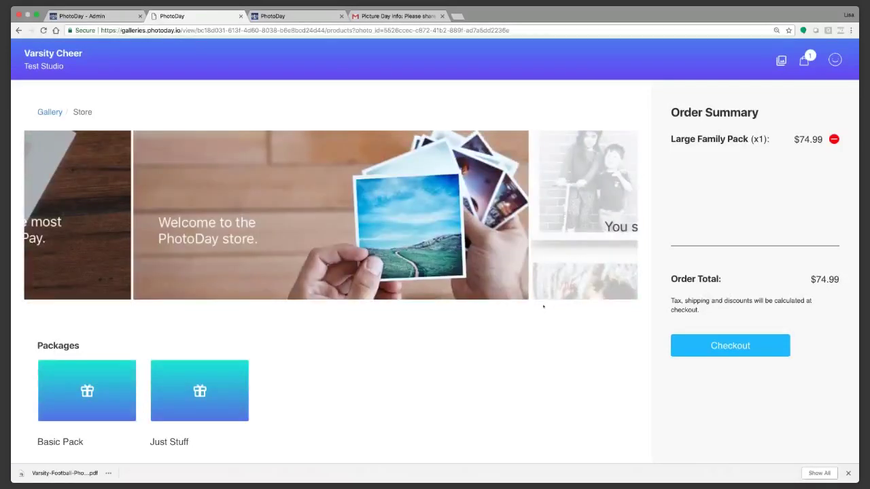
scroll(533, 308, "down", 3)
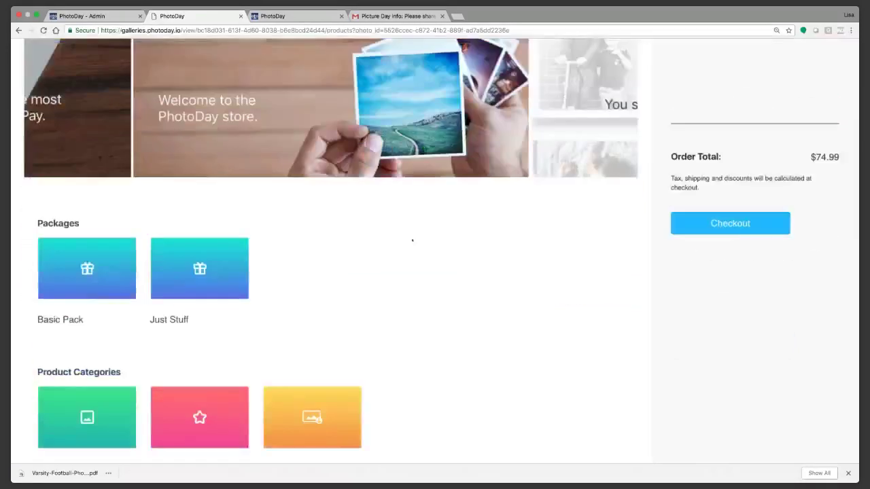
scroll(429, 243, "up", 1)
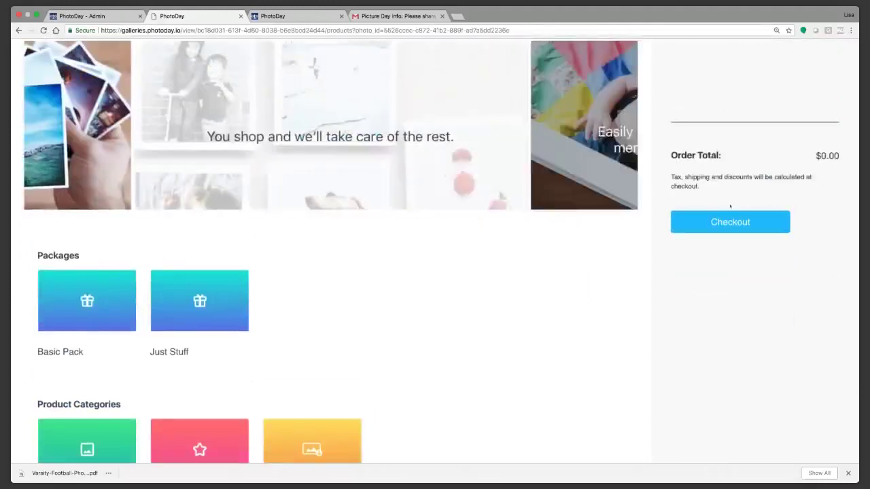
Step: Add the $29.99 Basic Pack to the cart and view the cart
scroll(254, 291, "down", 1)
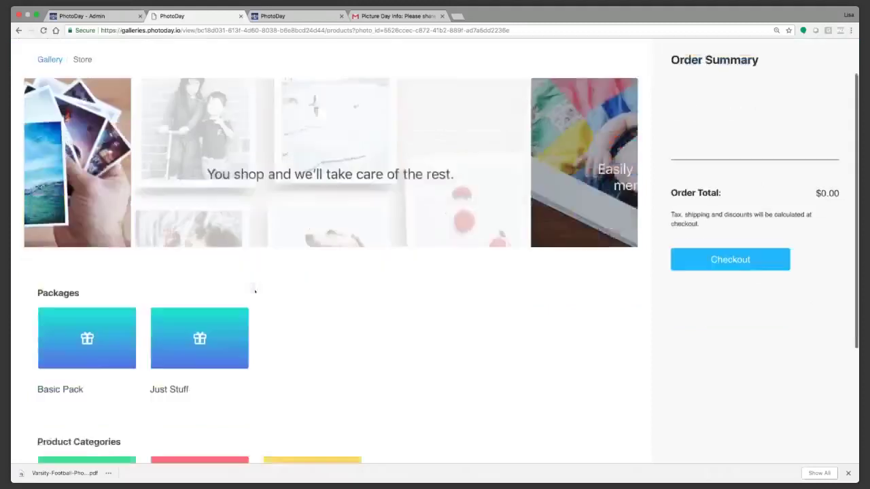
left_click(72, 337)
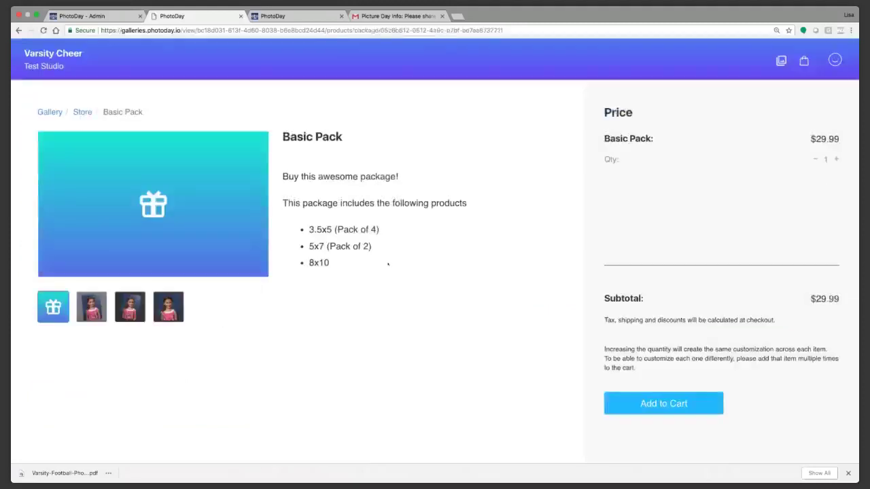
left_click(638, 404)
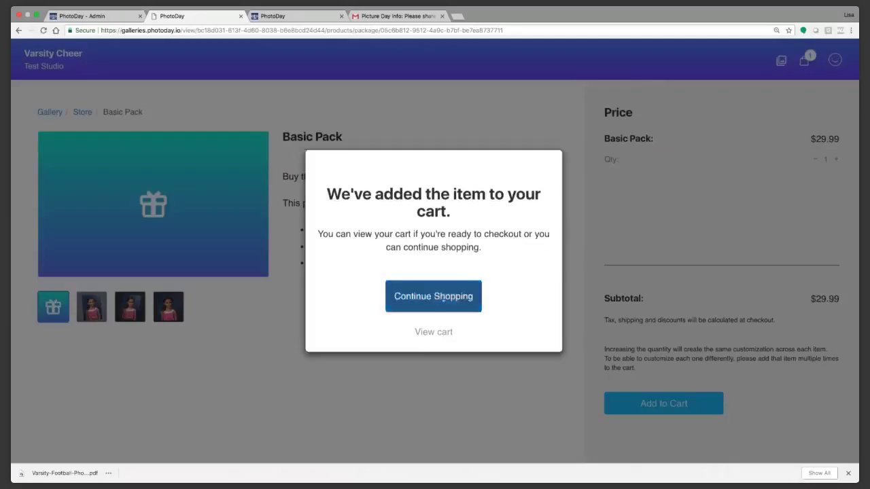
left_click(435, 332)
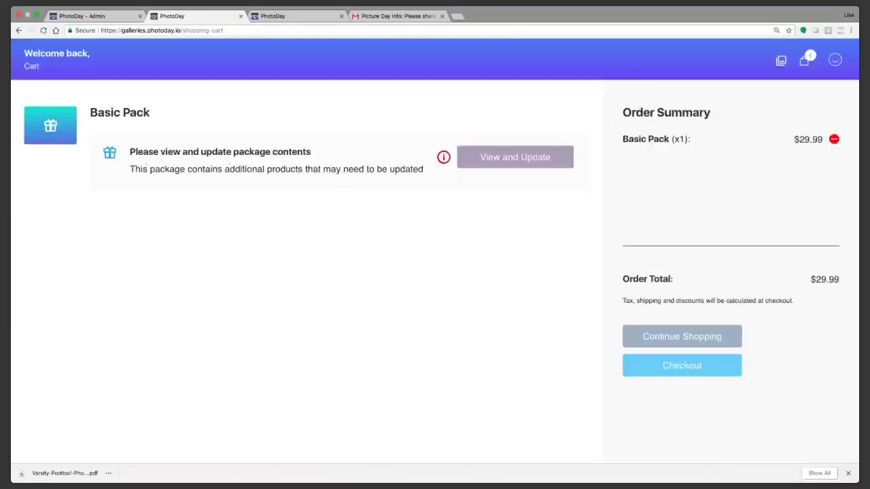
left_click(468, 158)
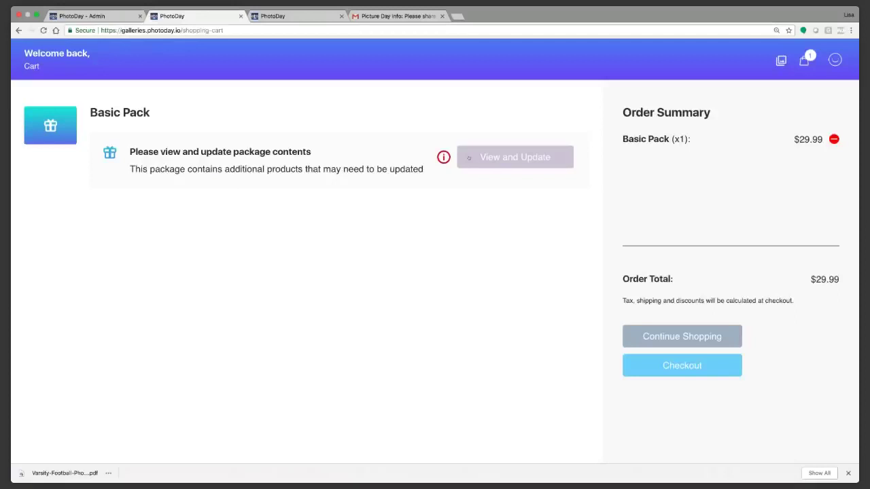
Step: Resize and save the _JAY8316.jpg crop for the Basic Pack's 3.5x5 print
left_click(468, 157)
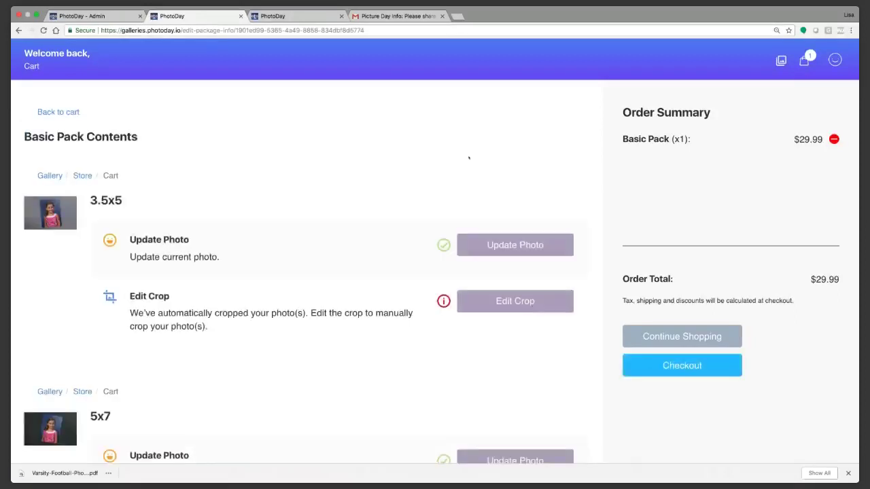
left_click(515, 302)
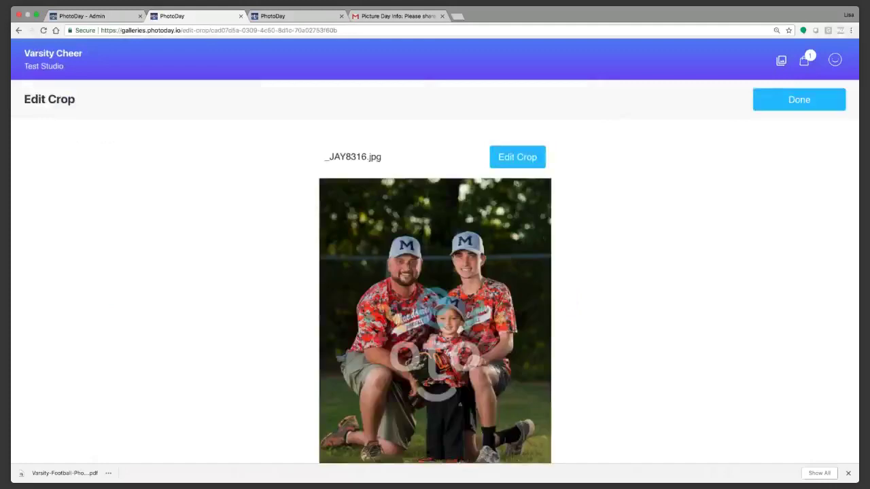
scroll(517, 204, "down", 1)
left_click(517, 129)
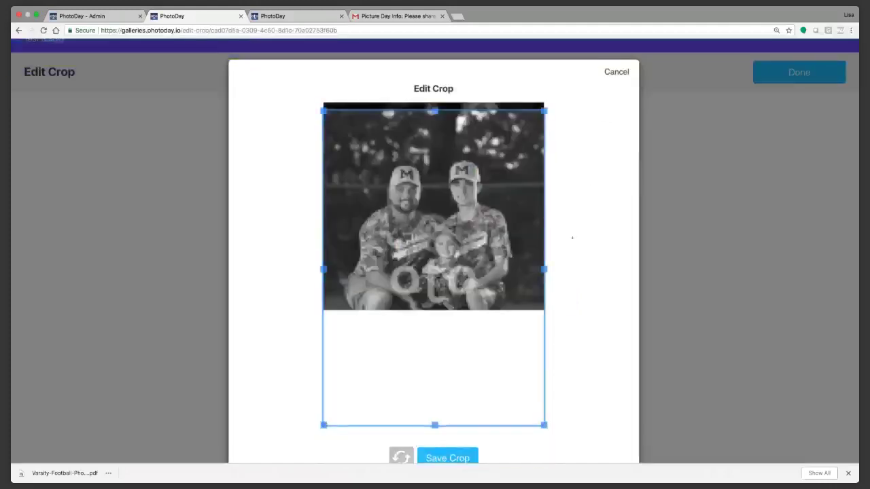
left_click_drag(544, 425, 523, 395)
left_click_drag(471, 335, 473, 336)
left_click(452, 459)
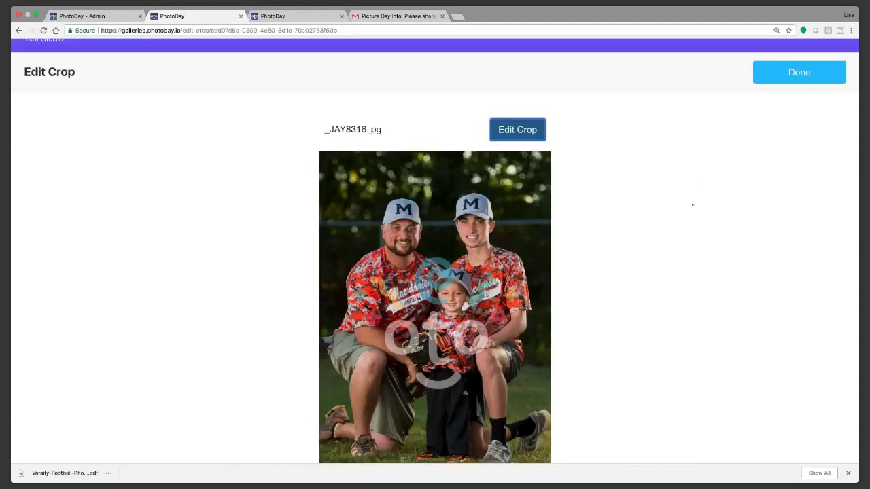
left_click(798, 97)
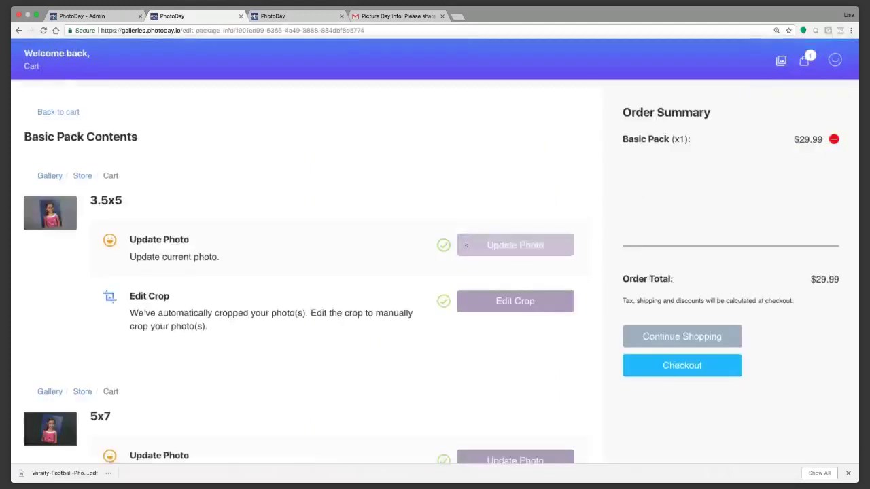
Step: Review and save the crop for the 5x7 print
scroll(606, 291, "down", 5)
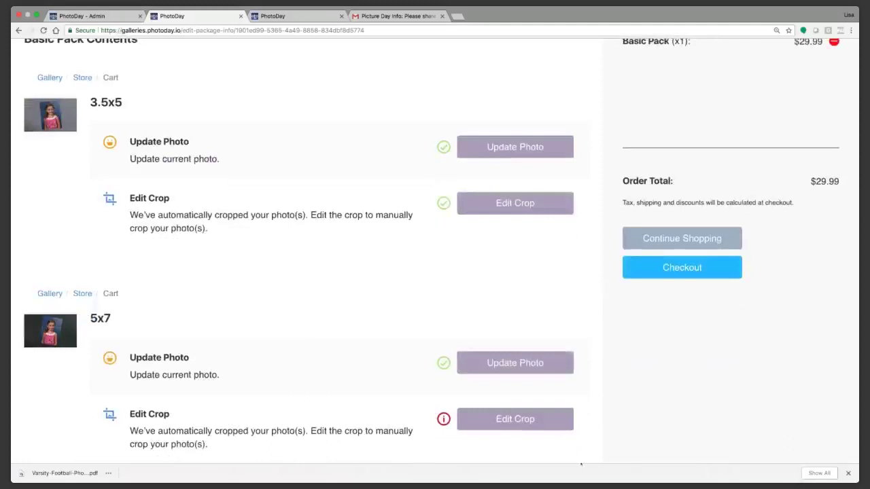
left_click(487, 257)
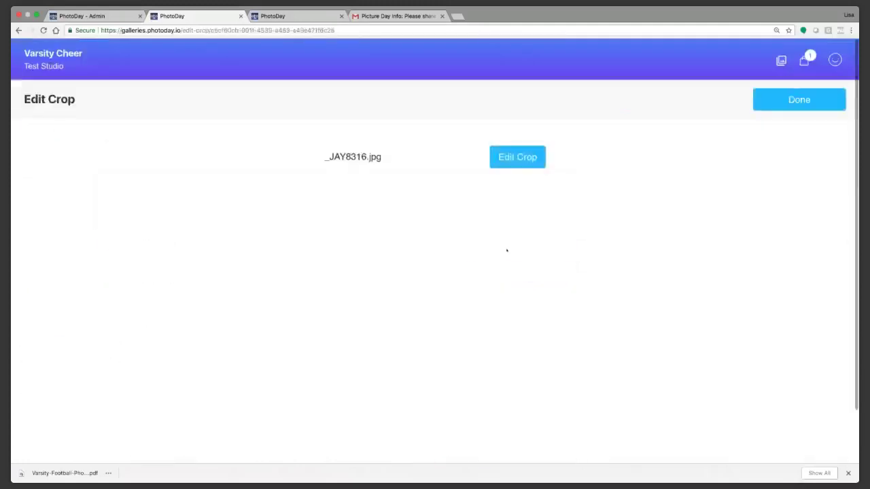
left_click(520, 157)
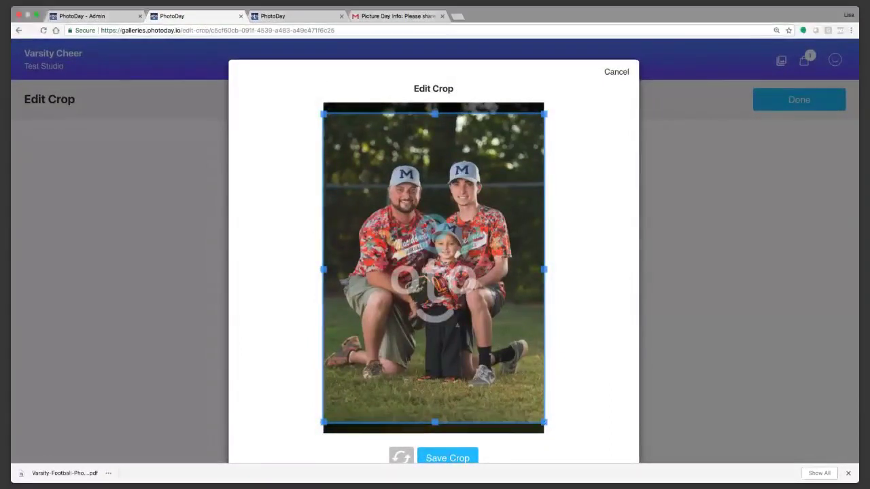
left_click(447, 458)
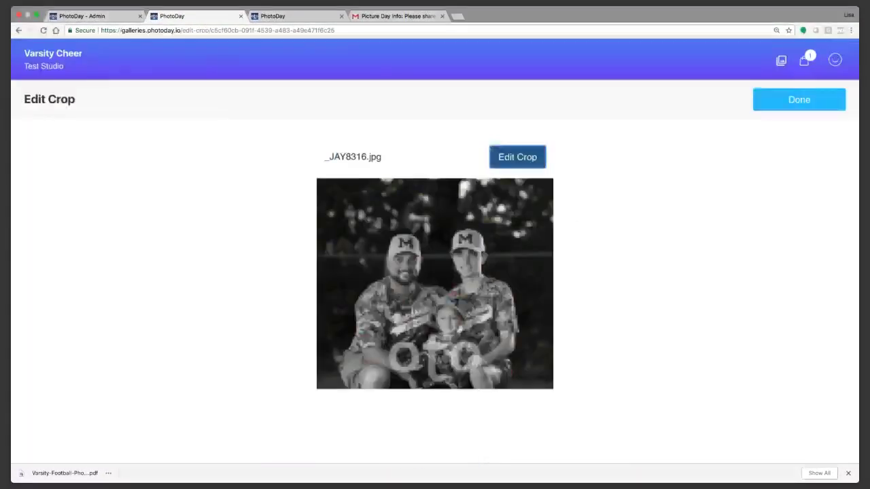
left_click(799, 99)
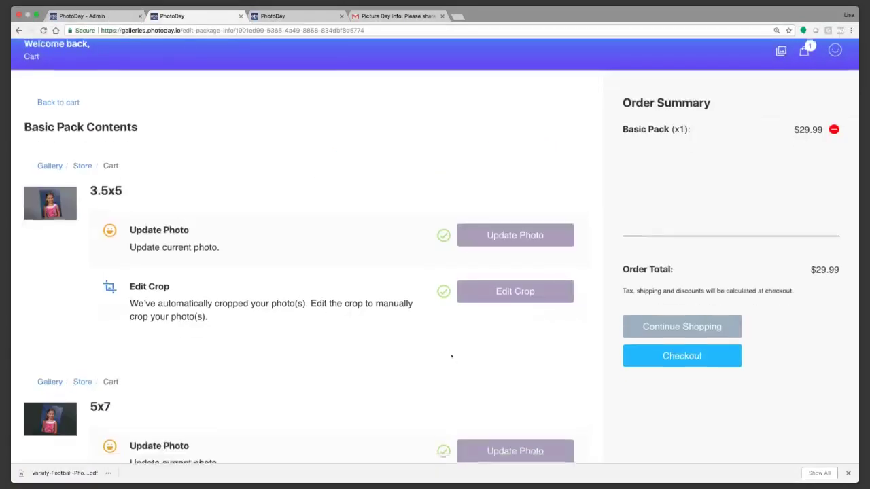
Step: Save the 8x10 print's crop and return to the cart
scroll(451, 355, "down", 5)
scroll(451, 356, "down", 3)
left_click(498, 371)
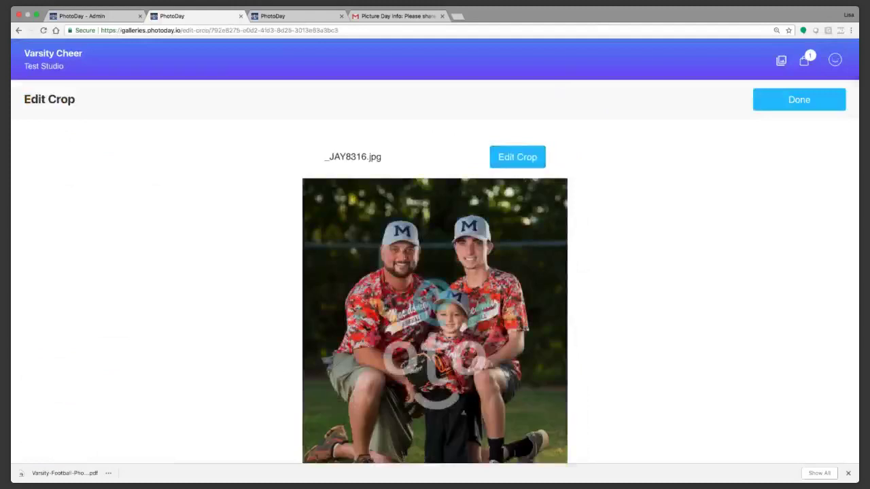
scroll(535, 265, "down", 2)
left_click(517, 93)
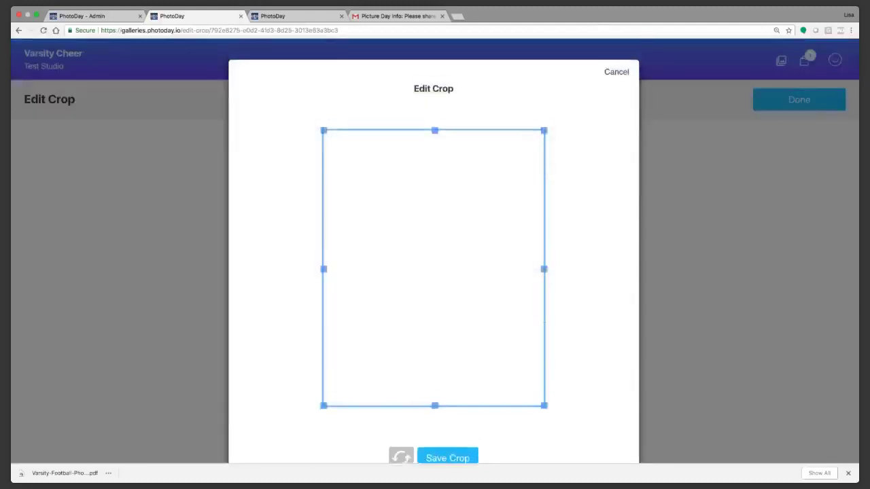
left_click(452, 458)
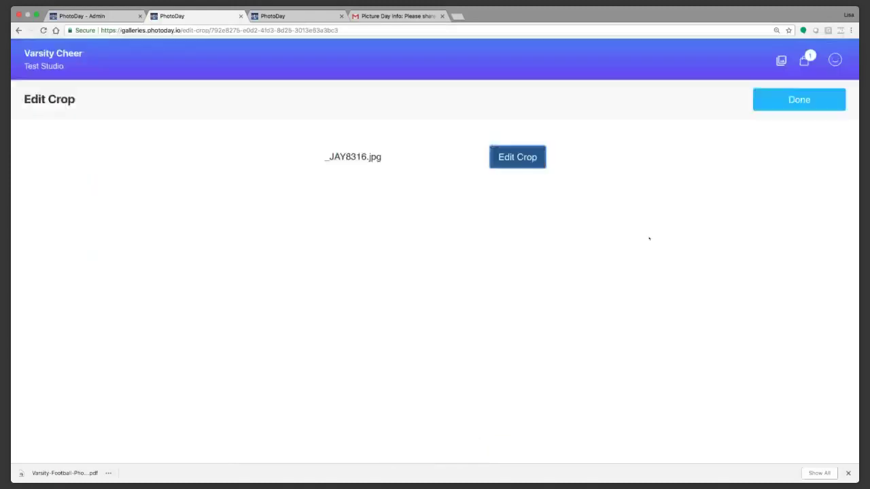
left_click(801, 100)
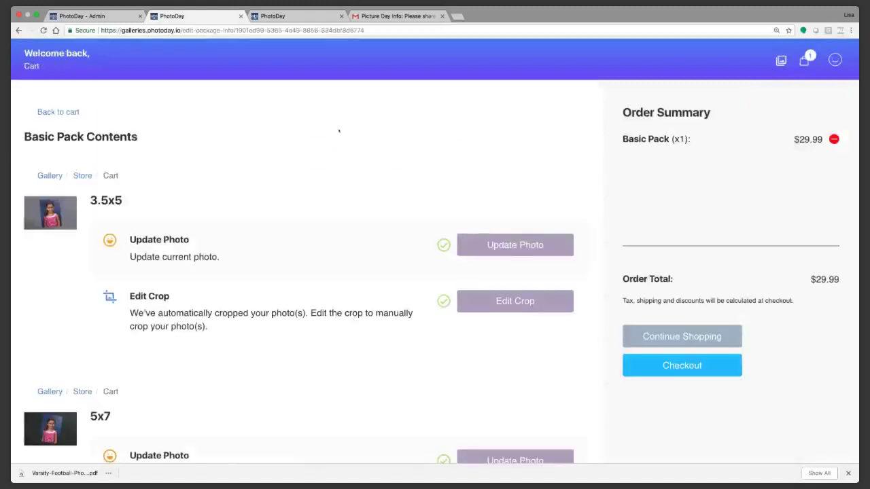
left_click(66, 112)
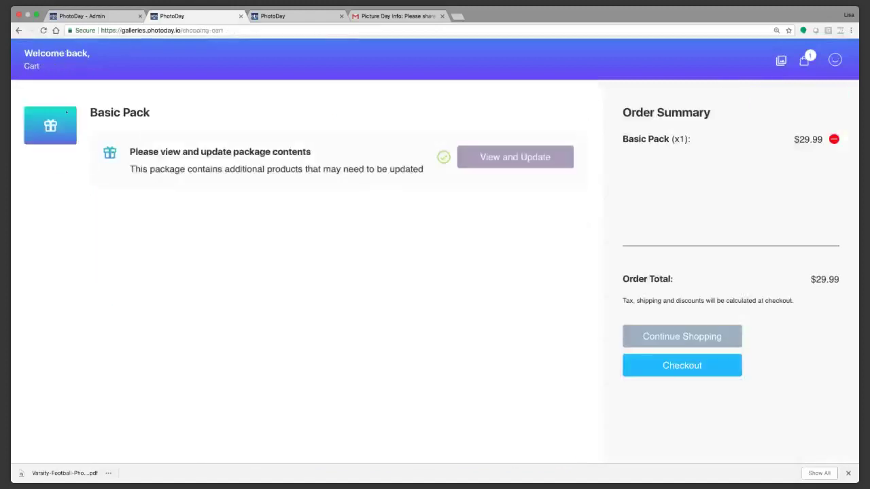
Step: Reopen the Varsity Cheer store and add a $1.65 3.5x5 Pro print to the cart
left_click(781, 61)
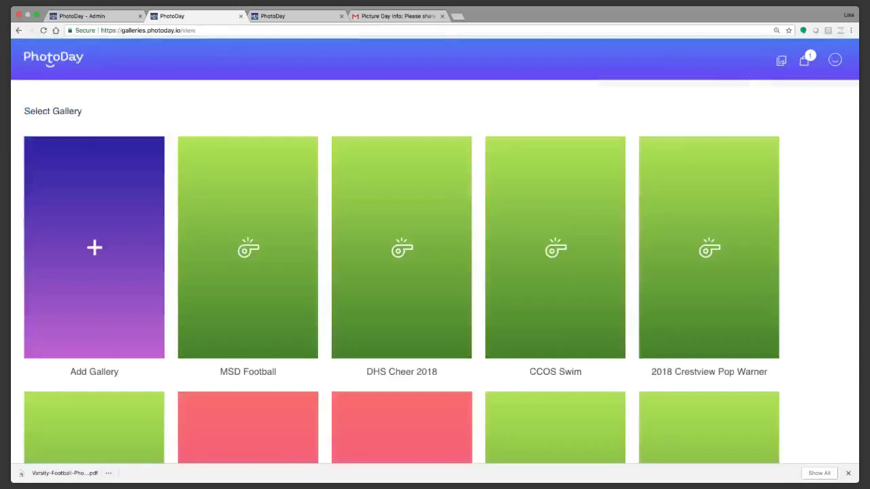
scroll(645, 256, "down", 5)
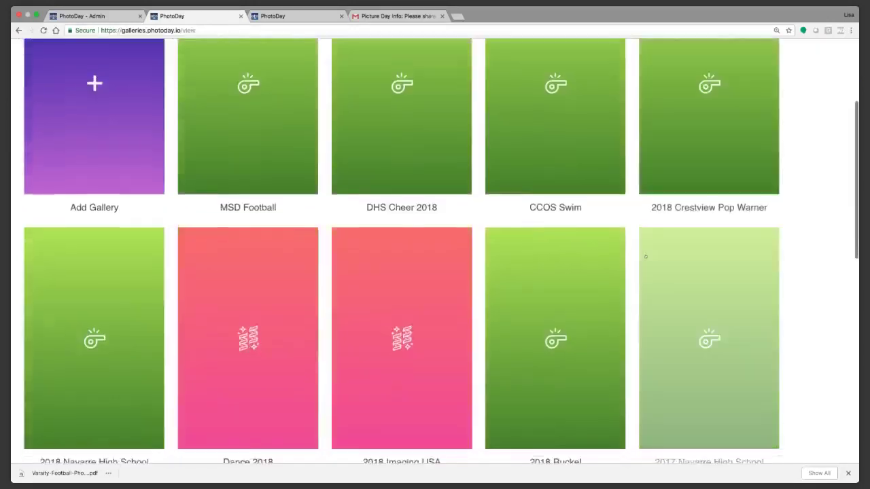
scroll(645, 256, "down", 5)
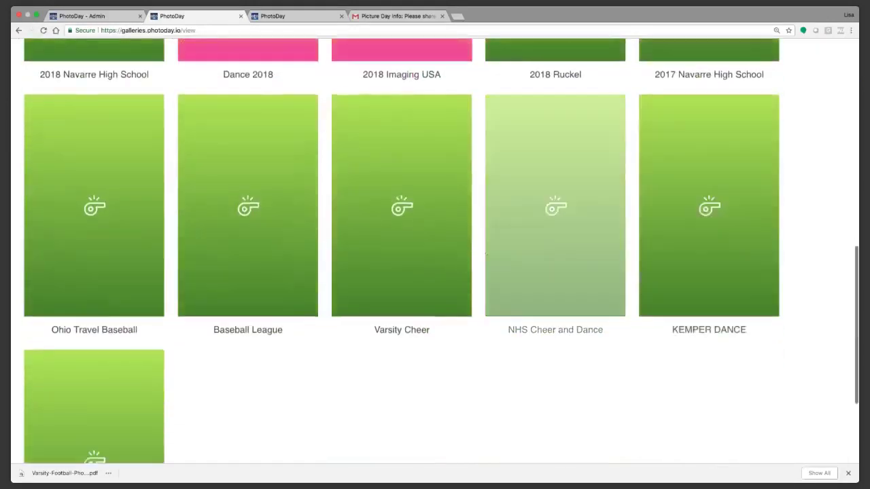
left_click(417, 243)
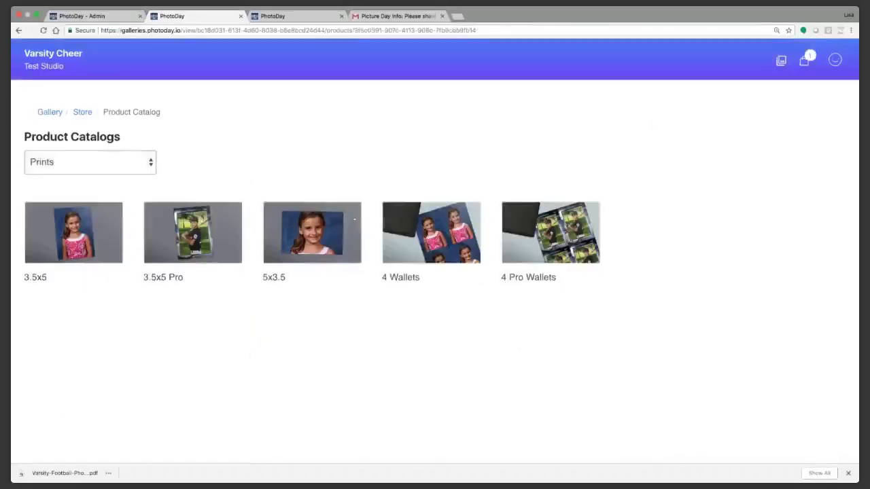
left_click(214, 242)
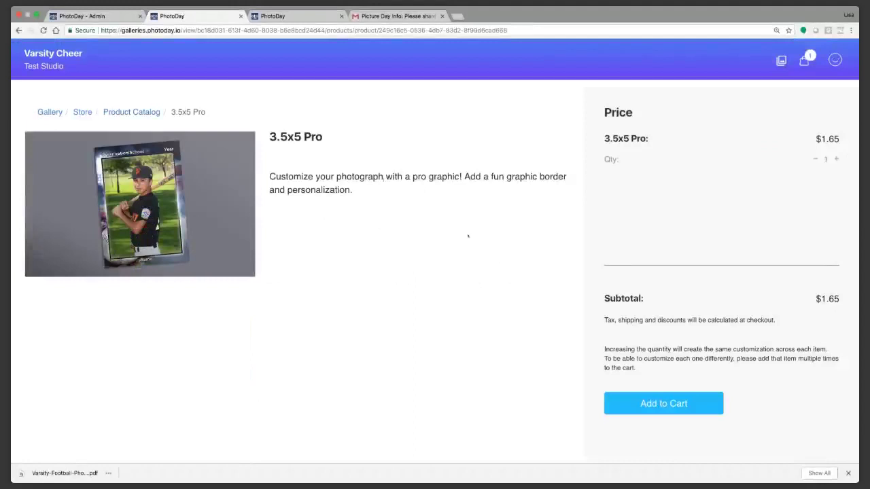
left_click(653, 396)
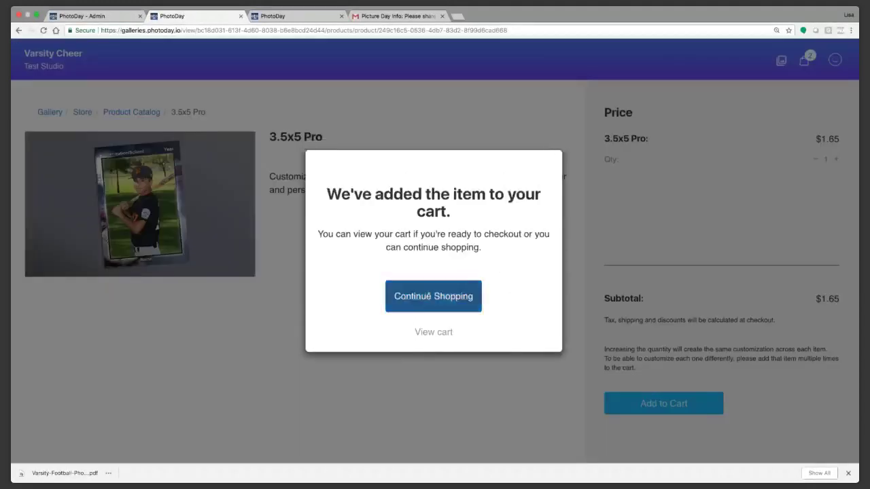
left_click(432, 297)
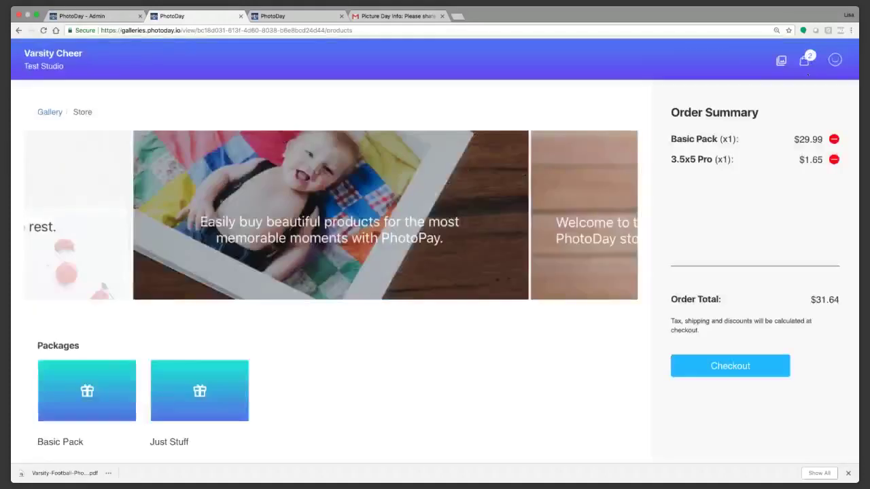
Step: In the cart, confirm and save the crop of the 3.5x5 Pro print
left_click(805, 60)
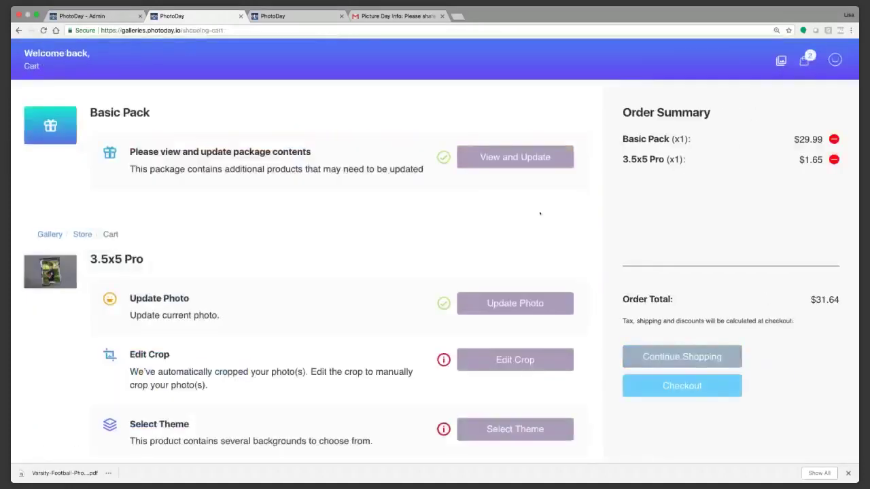
scroll(248, 289, "down", 4)
left_click(510, 248)
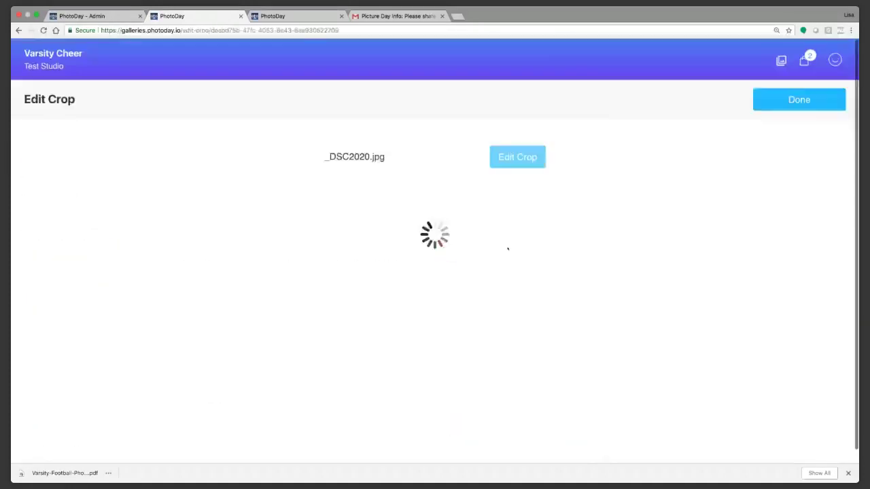
scroll(515, 204, "down", 2)
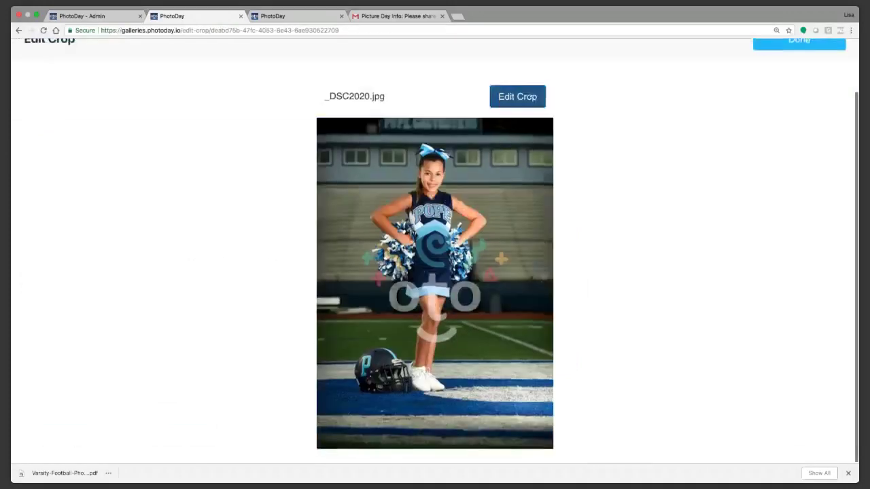
left_click(522, 95)
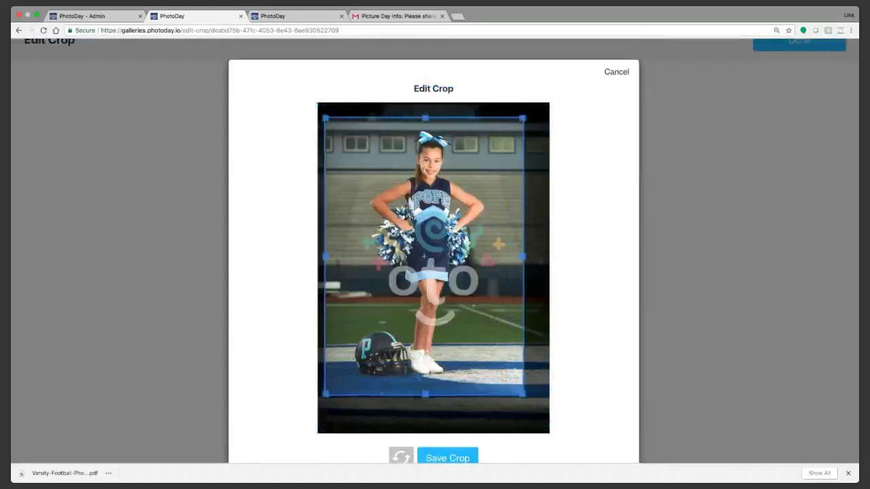
left_click(447, 458)
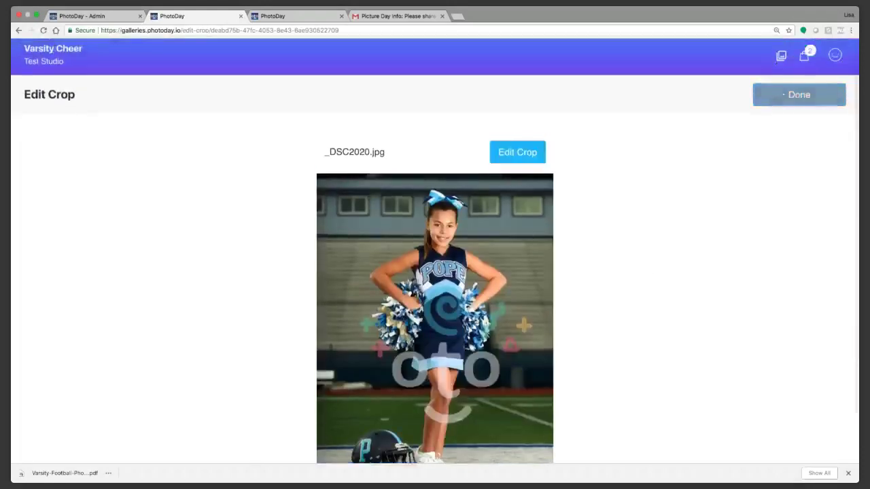
left_click(784, 95)
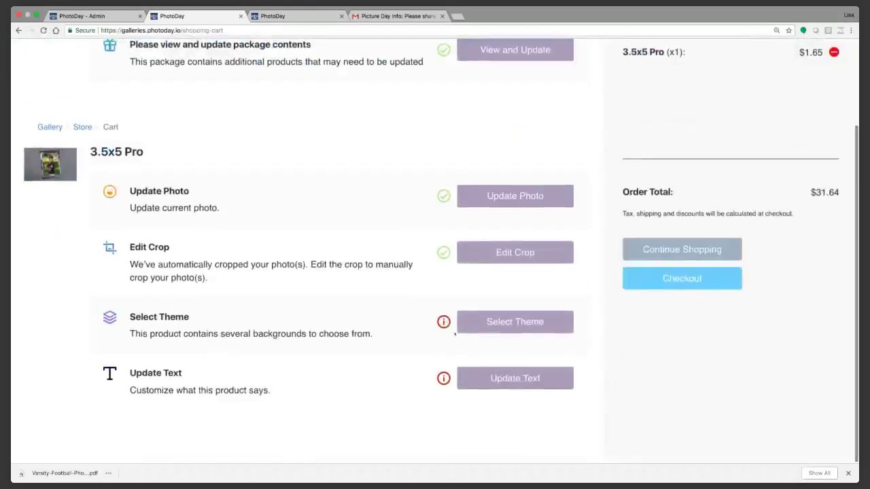
Step: Apply the Vortex theme to the 3.5x5 Pro print and save it
left_click(493, 331)
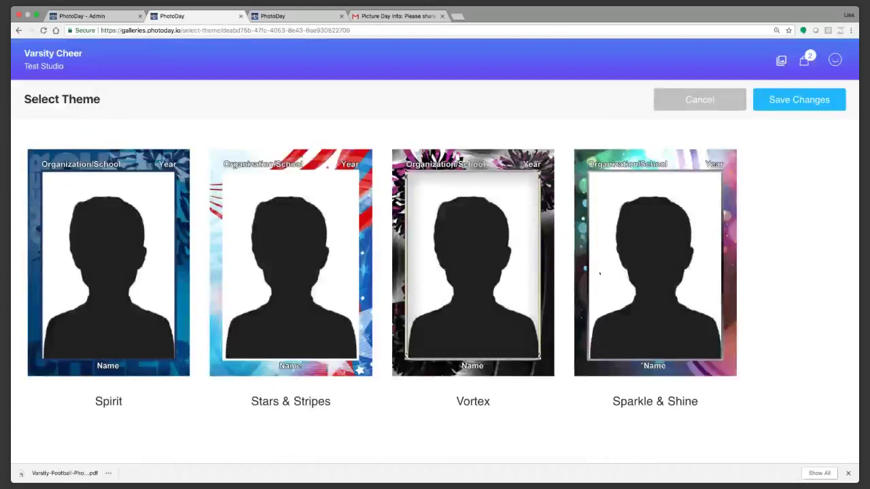
left_click(543, 231)
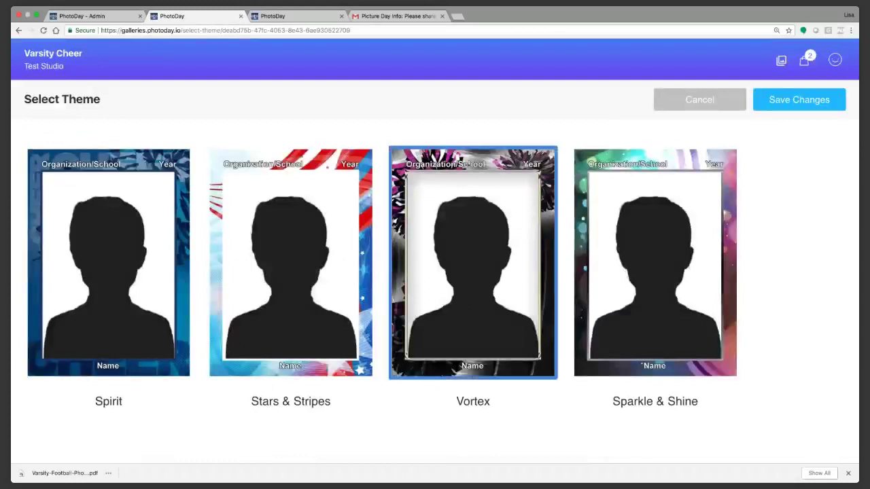
left_click(795, 100)
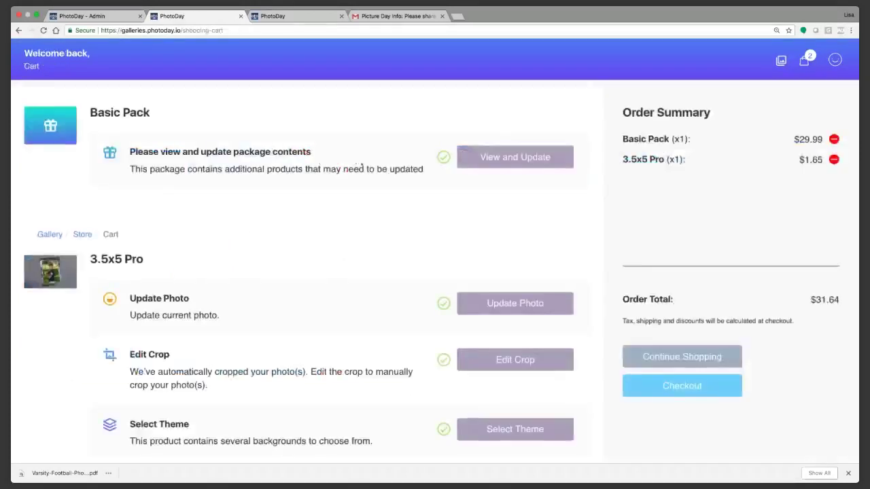
Step: Set the print text to year 2018, organization Varsity and the subject's name, then save
scroll(339, 265, "down", 3)
left_click(515, 378)
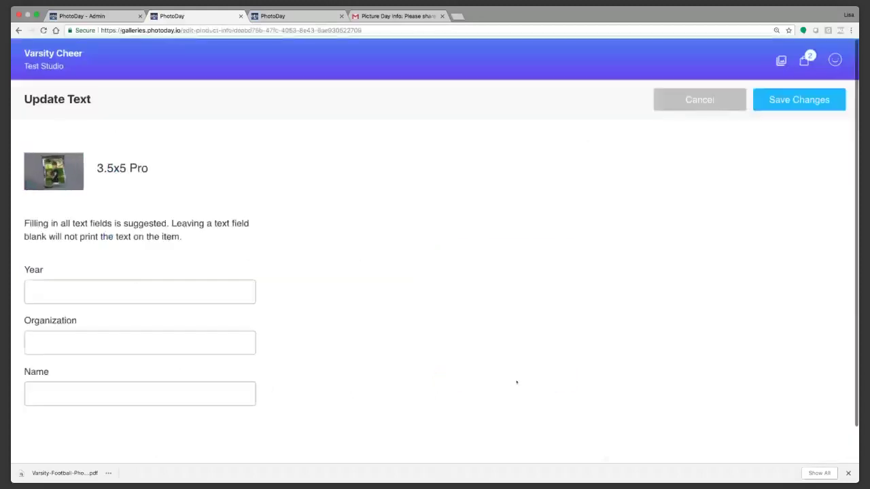
scroll(335, 275, "down", 1)
left_click(66, 243)
type("2018")
left_click(60, 300)
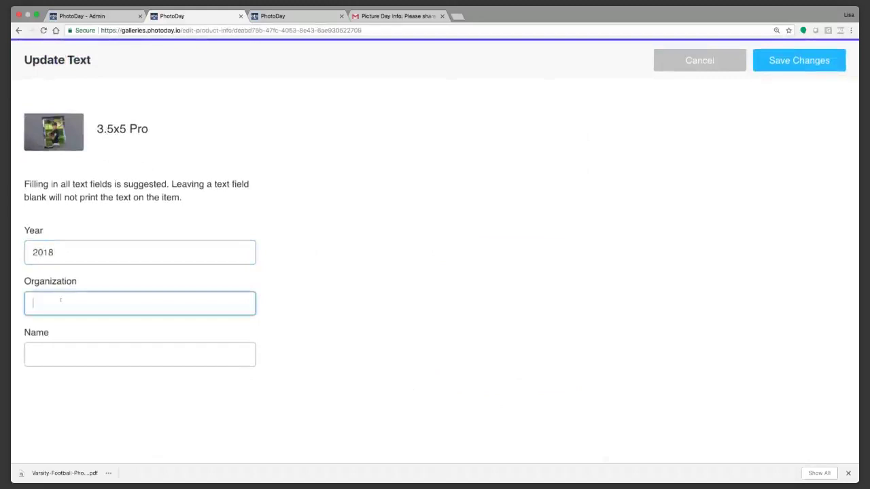
type("Var")
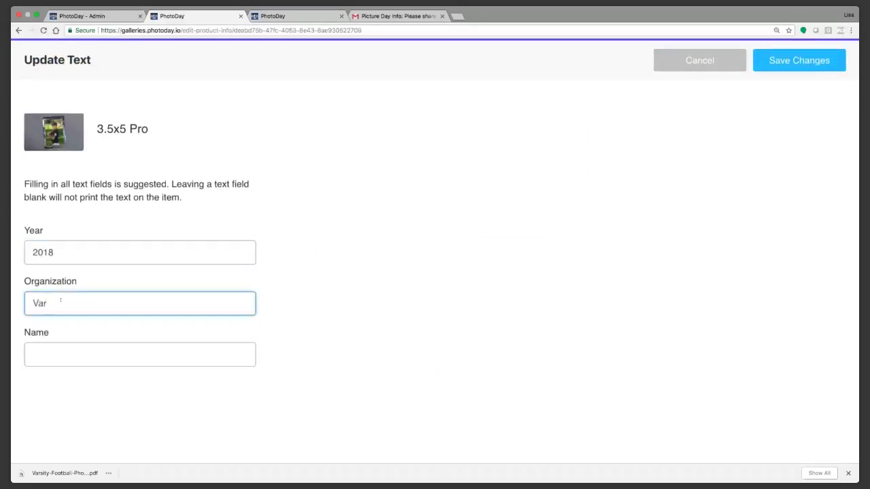
type("sity")
left_click(75, 355)
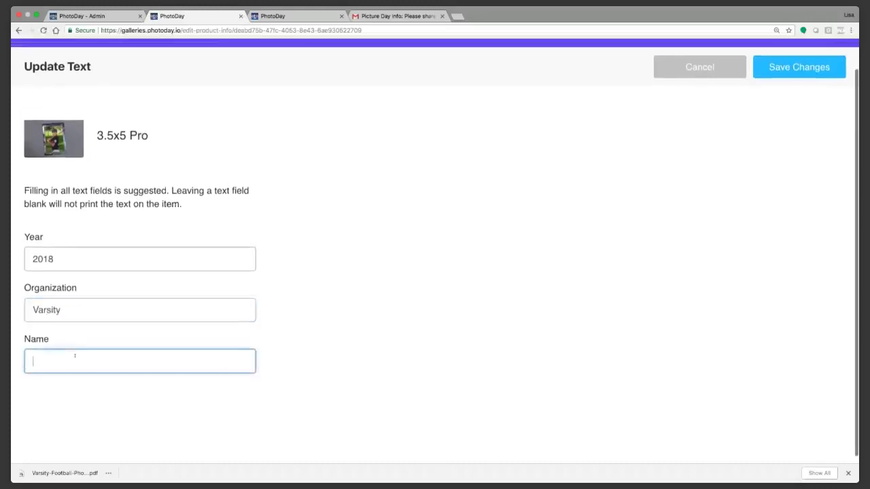
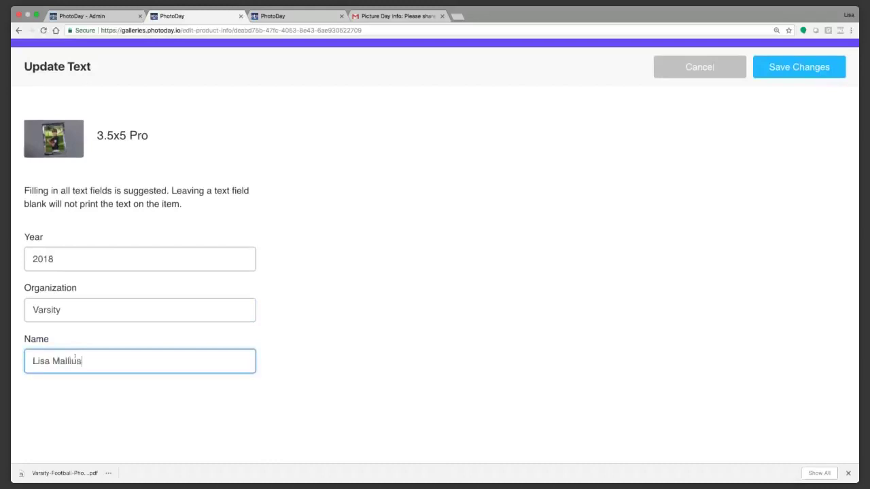
left_click(549, 243)
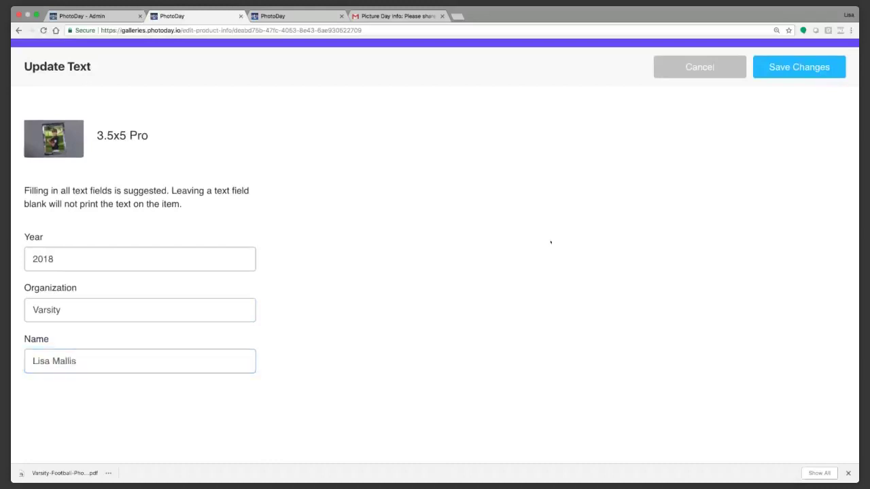
left_click(802, 74)
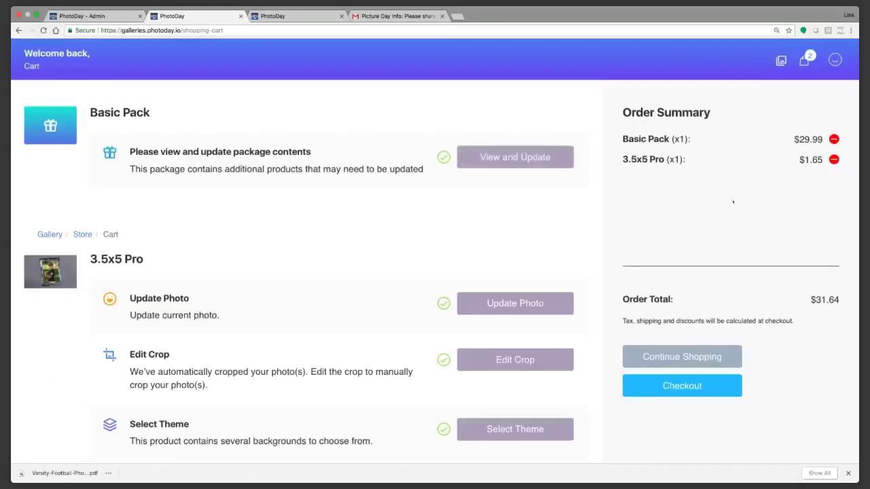
Step: Check out both cart items and review the $36.59 total including $4.95 shipping
left_click(682, 385)
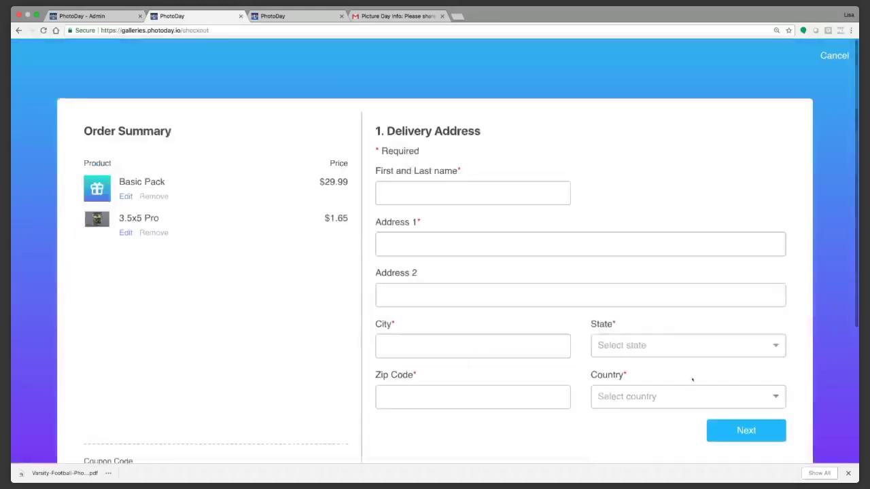
scroll(473, 258, "down", 5)
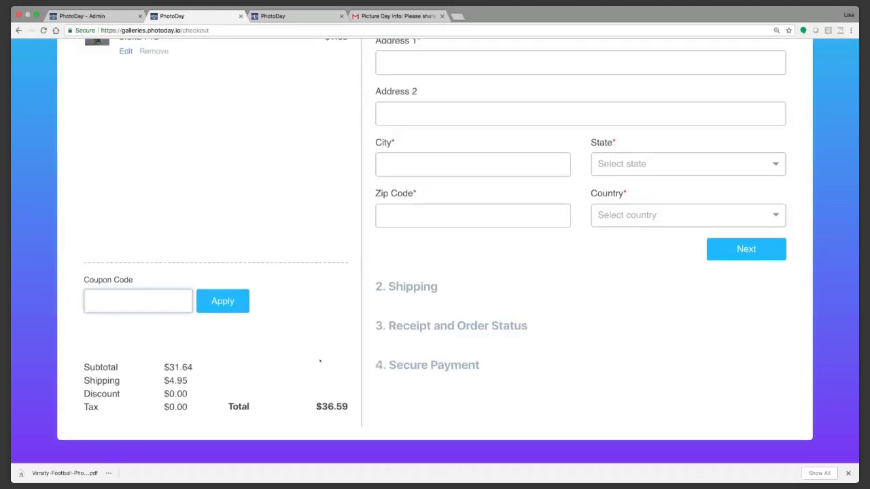
scroll(462, 266, "up", 3)
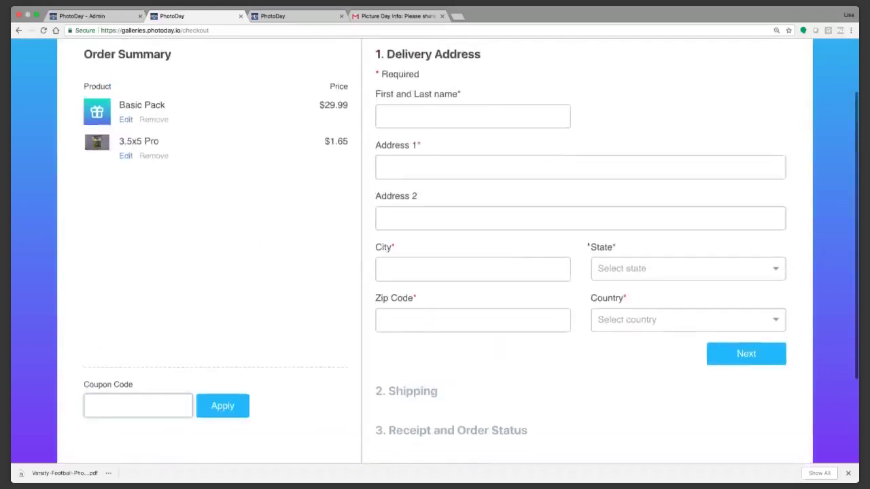
scroll(272, 369, "down", 3)
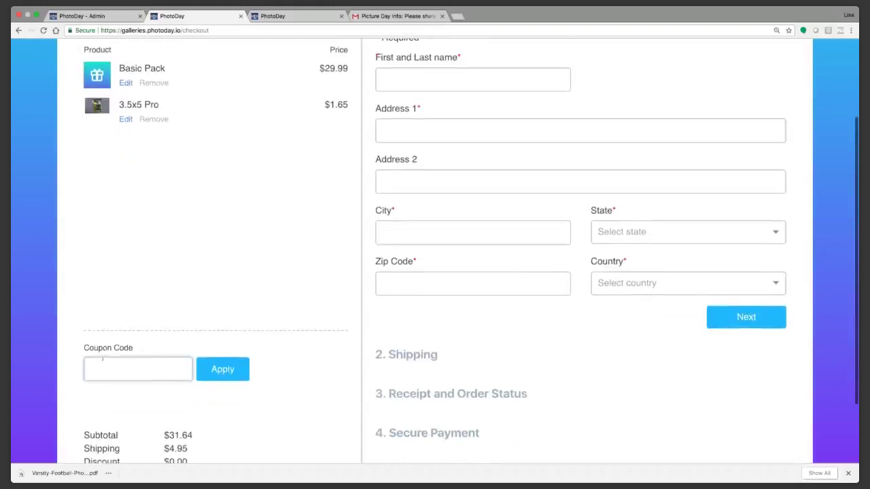
scroll(272, 369, "down", 1)
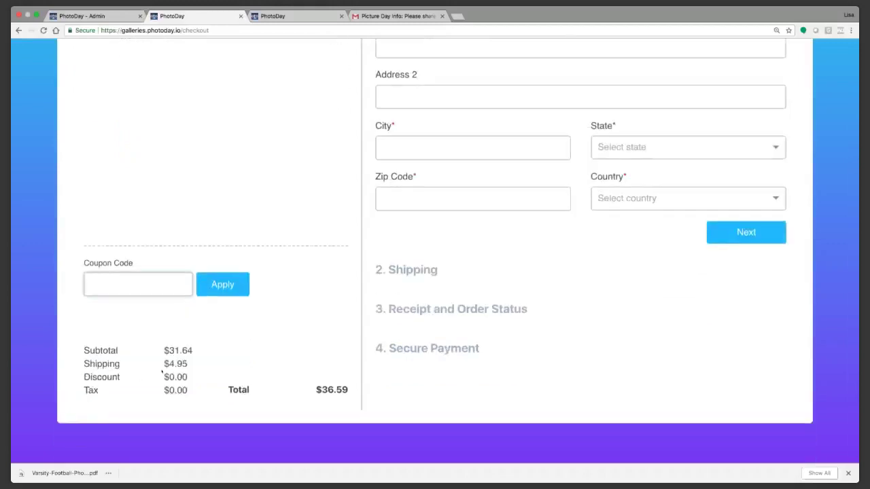
scroll(585, 119, "up", 3)
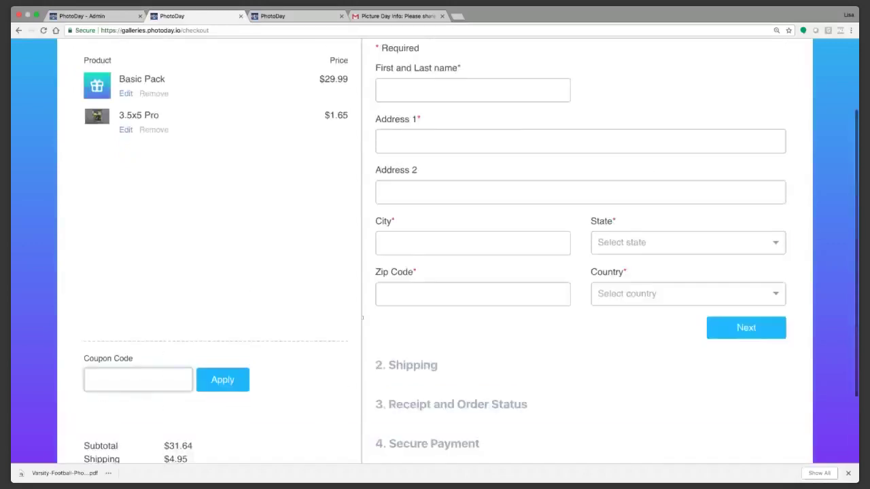
scroll(143, 421, "down", 1)
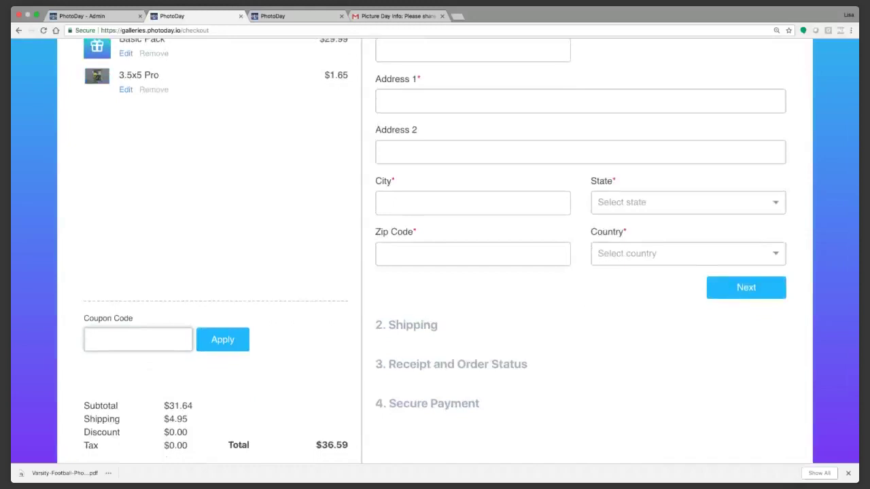
scroll(526, 301, "up", 5)
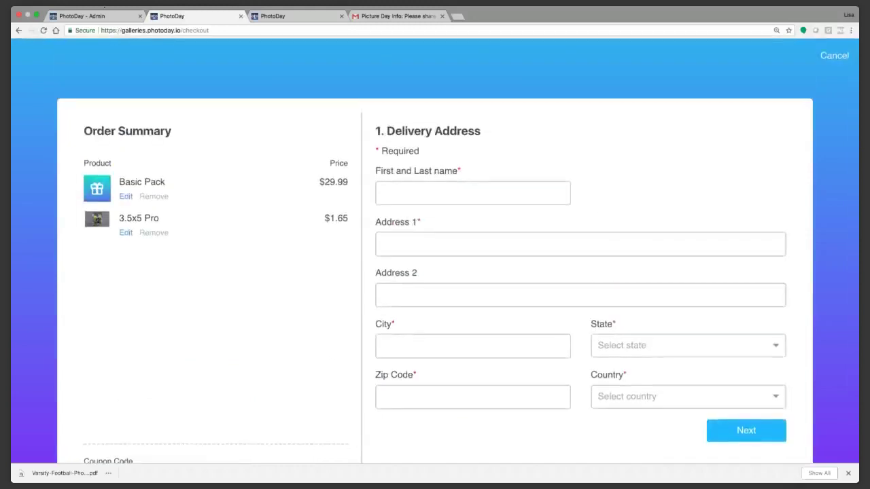
left_click(102, 15)
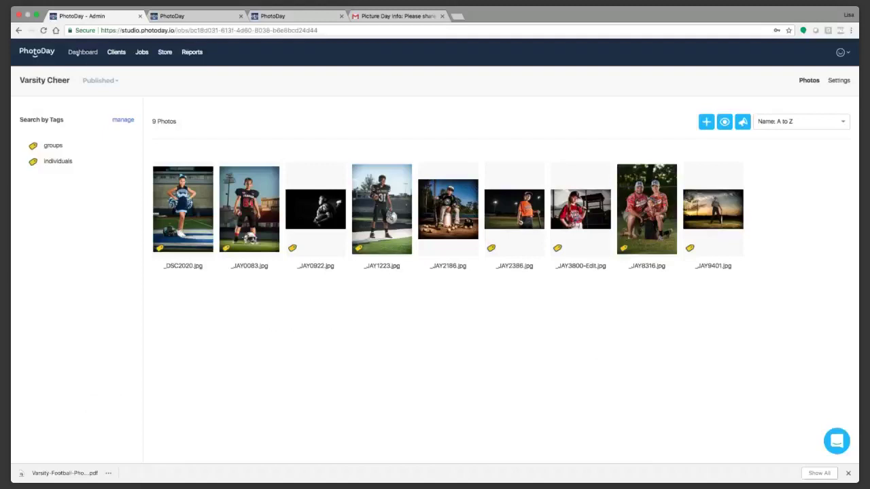
Step: Go to the Dashboard from the top navigation bar
left_click(78, 53)
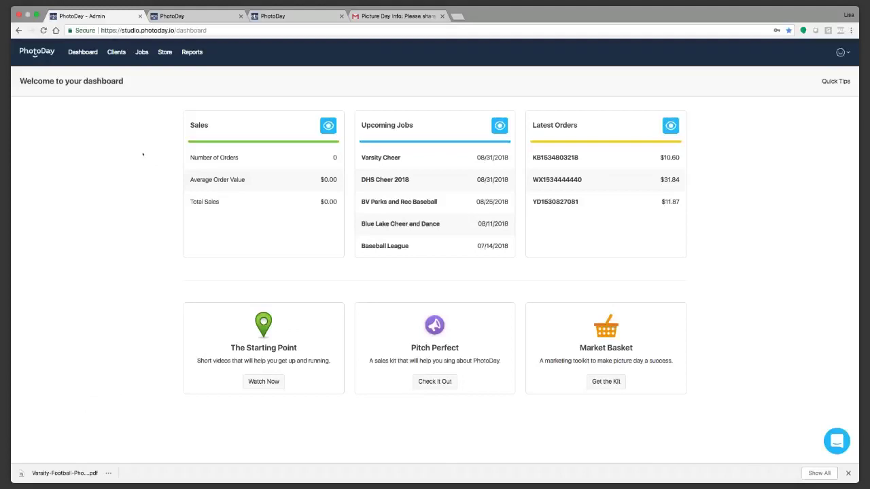
Step: Download the 2018 sales report as CSV, then open The Starting Point tutorial videos
left_click(191, 52)
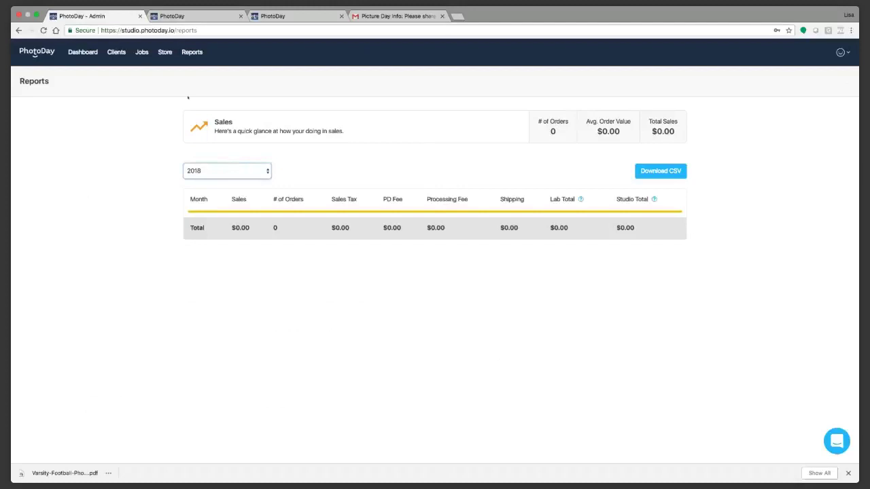
left_click(662, 175)
left_click(83, 53)
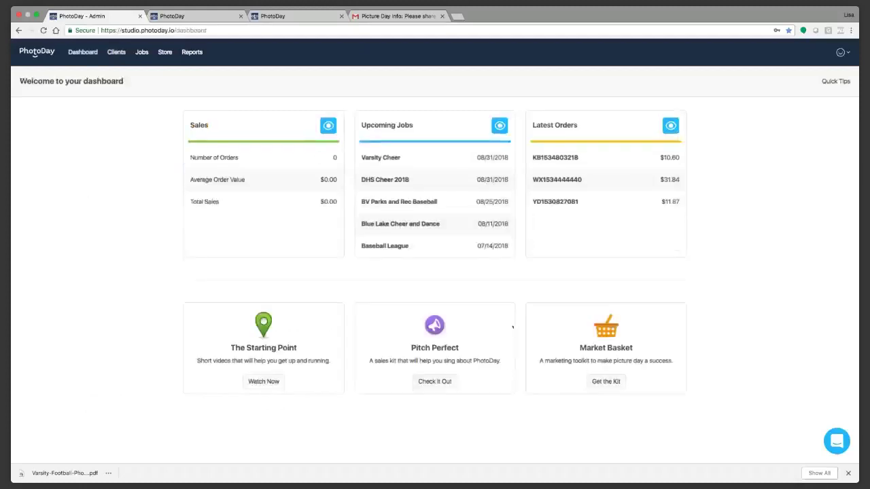
left_click(265, 382)
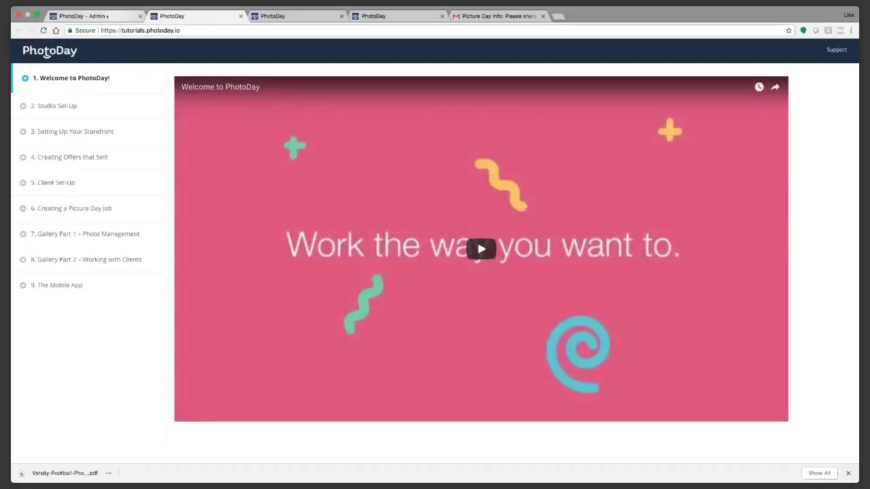
Step: Back on the admin tab, open Studio Resources from the account menu
left_click(107, 16)
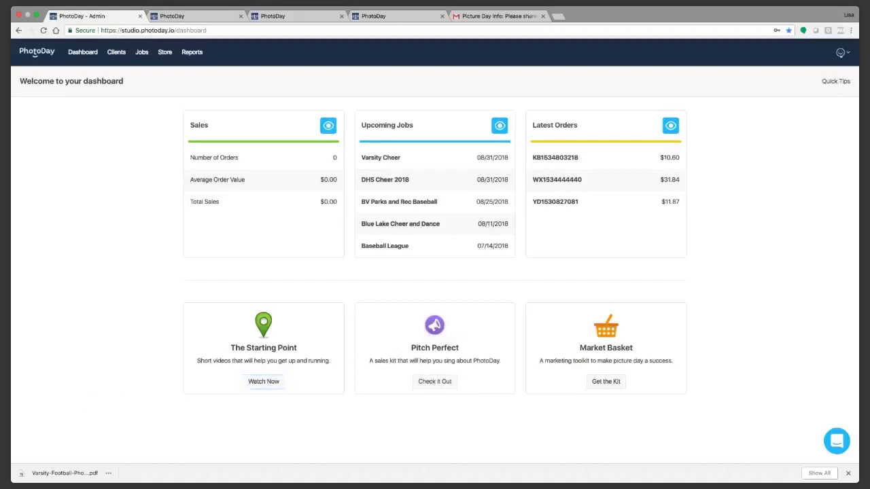
left_click(841, 52)
left_click(824, 101)
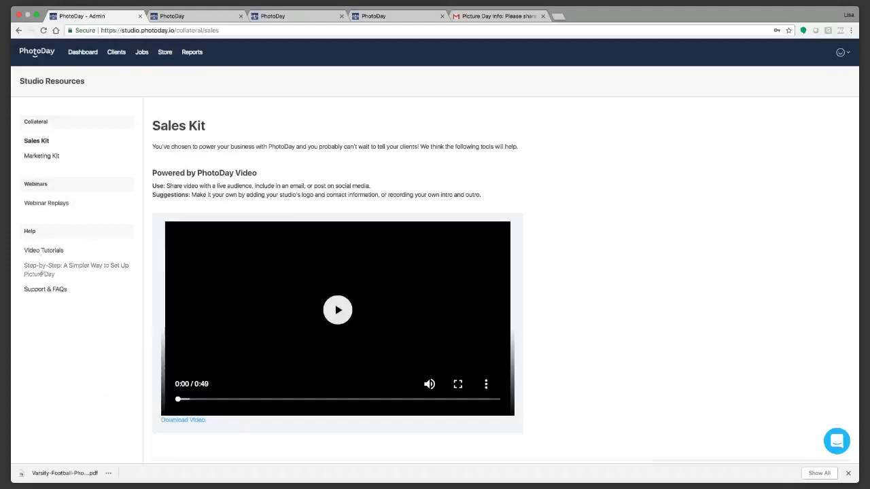
Step: Browse the Step-by-Step picture day guide, then open Support & FAQs in a new tab
left_click(43, 274)
scroll(604, 203, "down", 5)
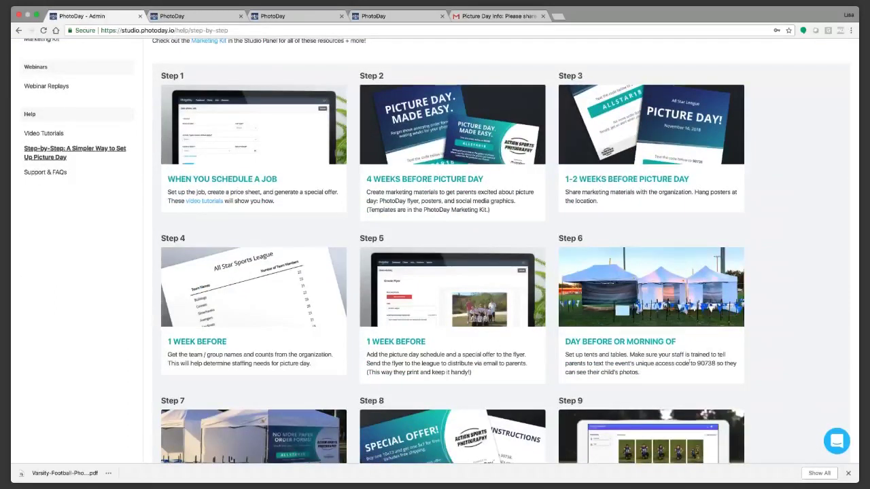
scroll(690, 364, "up", 3)
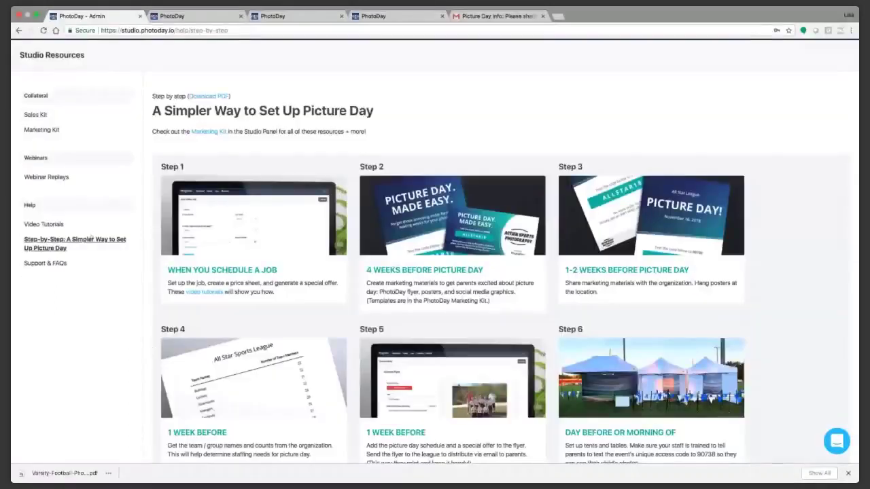
left_click(46, 263)
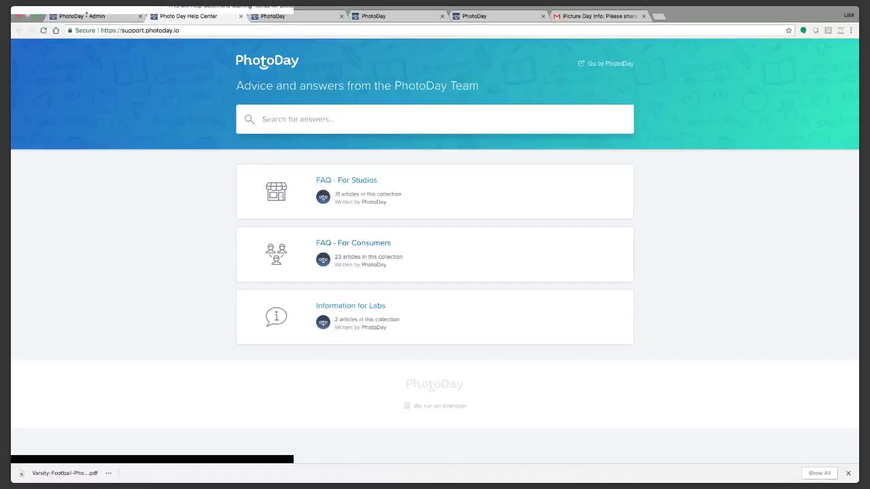
left_click(85, 16)
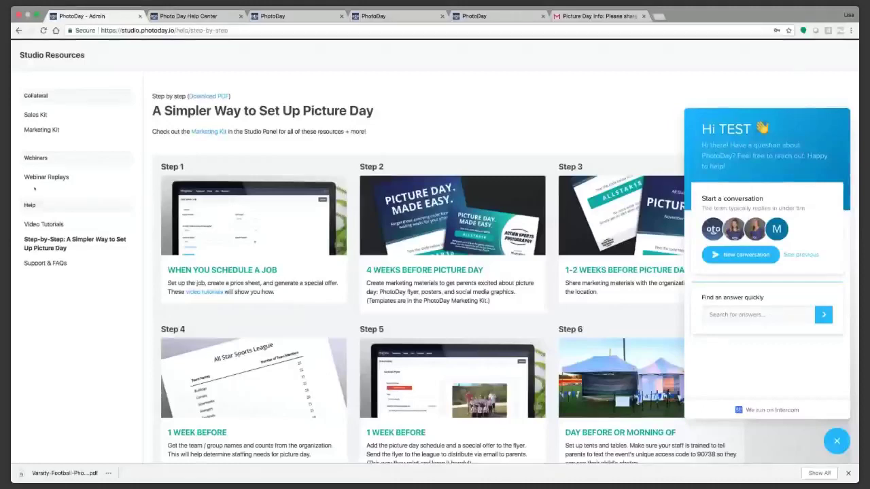
Step: Reopen the Sales Kit page and dismiss the Intercom support chat
left_click(35, 114)
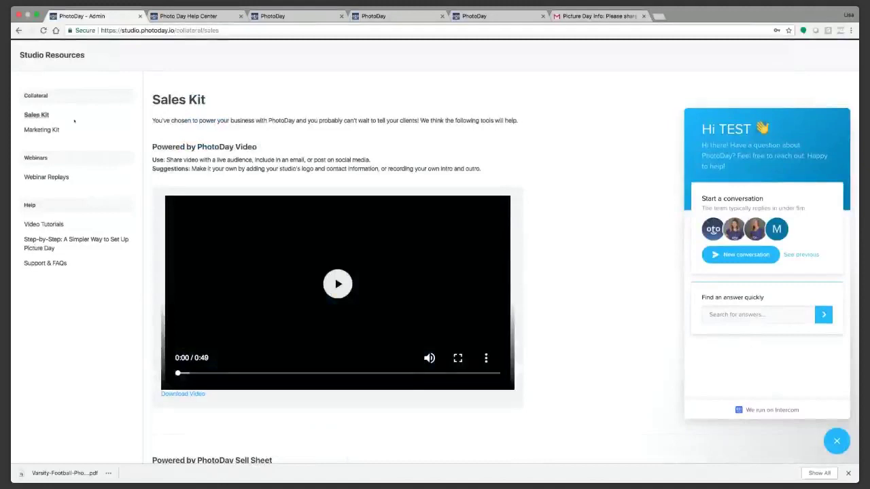
scroll(386, 288, "down", 2)
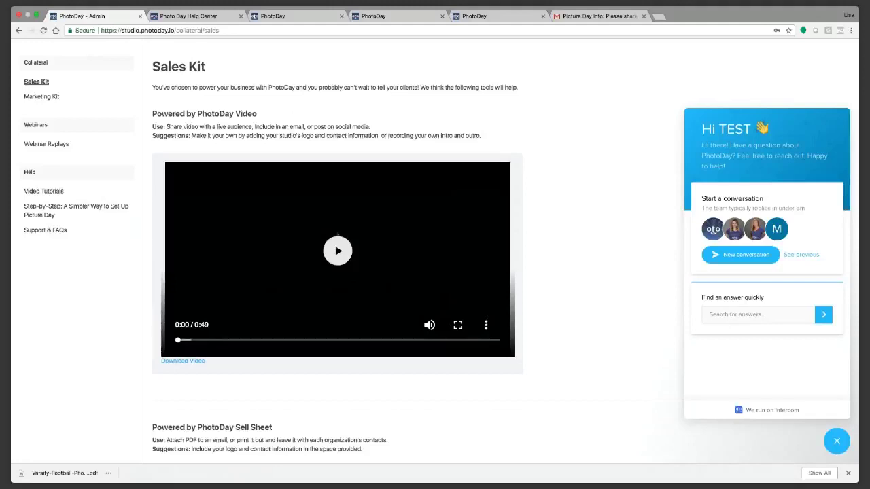
scroll(551, 258, "down", 1)
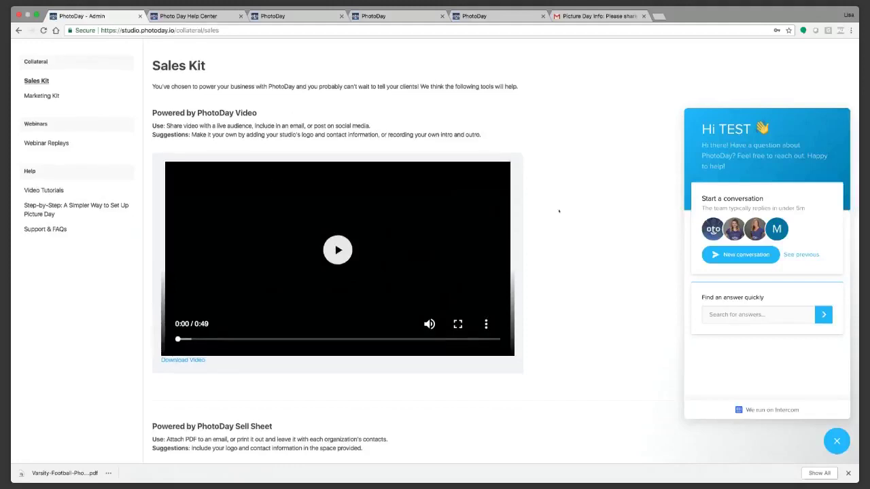
left_click(836, 441)
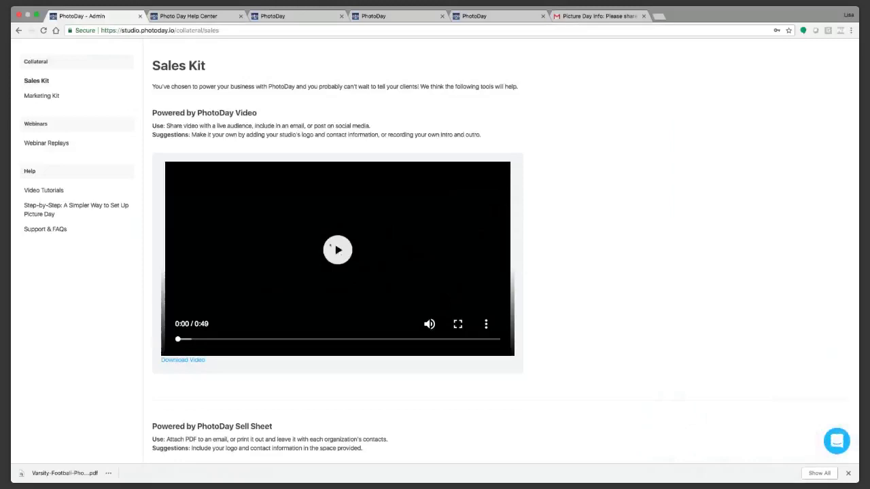
Step: Play the 0:49 Powered by PhotoDay video full screen until it ends
scroll(337, 253, "down", 1)
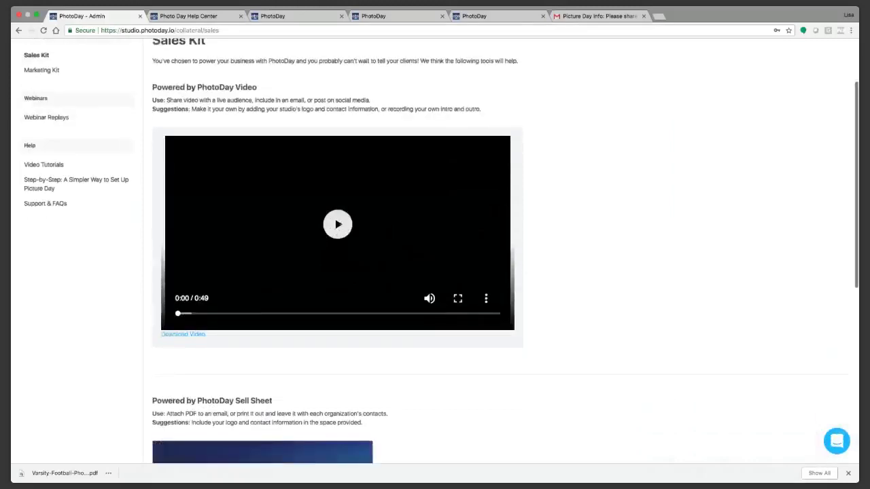
left_click(338, 224)
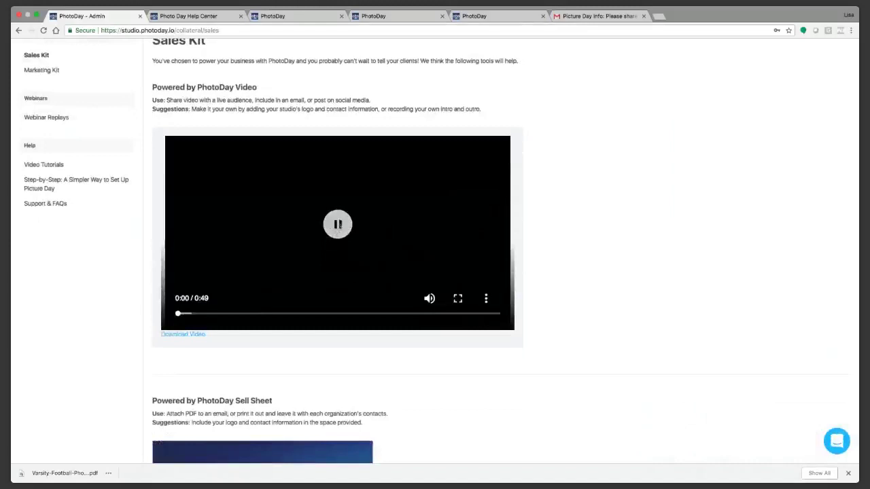
left_click(457, 299)
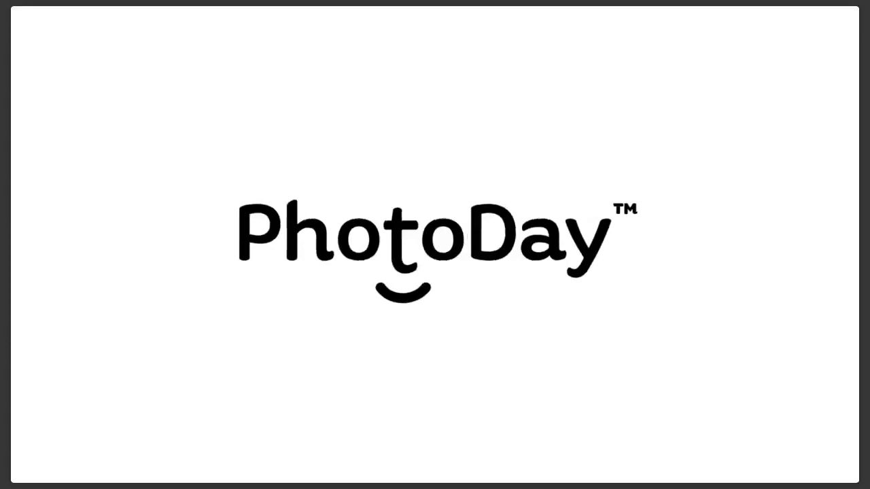
key("Escape")
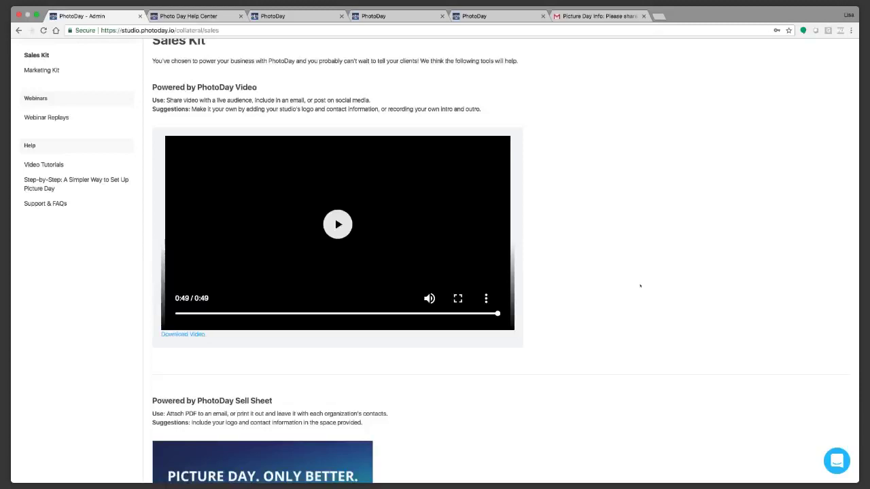
scroll(639, 286, "down", 5)
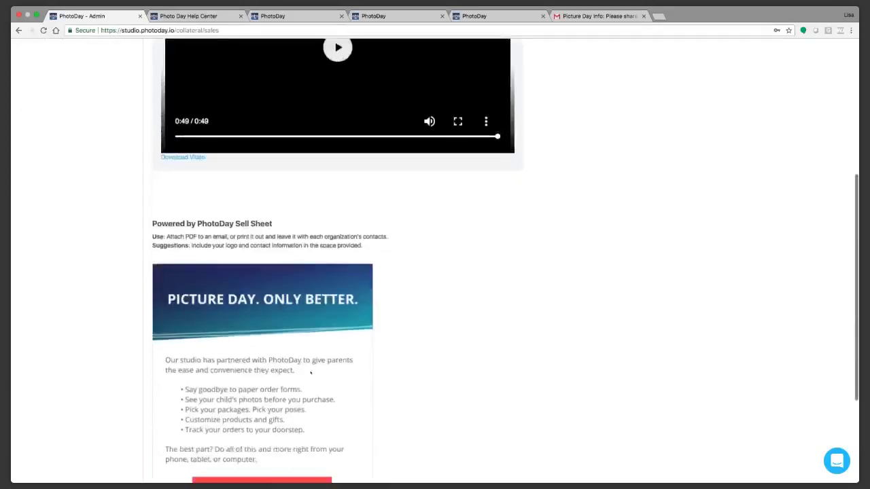
scroll(278, 256, "up", 2)
scroll(228, 252, "down", 3)
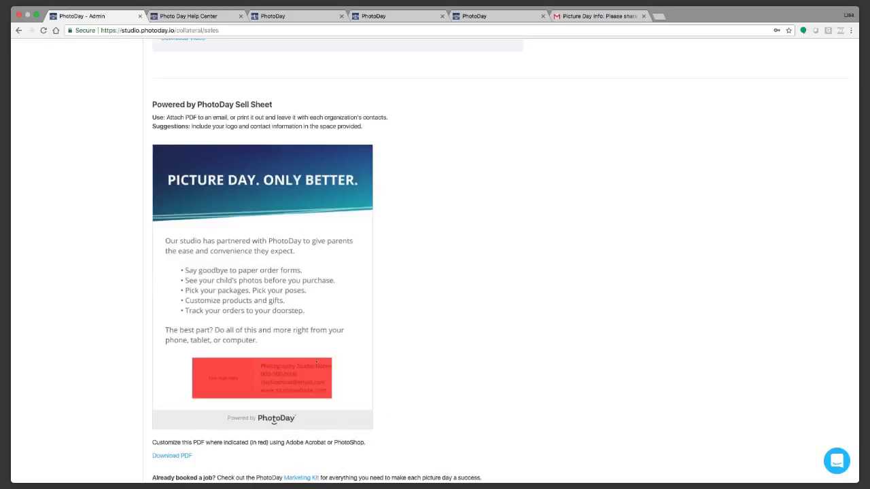
scroll(316, 362, "up", 10)
left_click(47, 202)
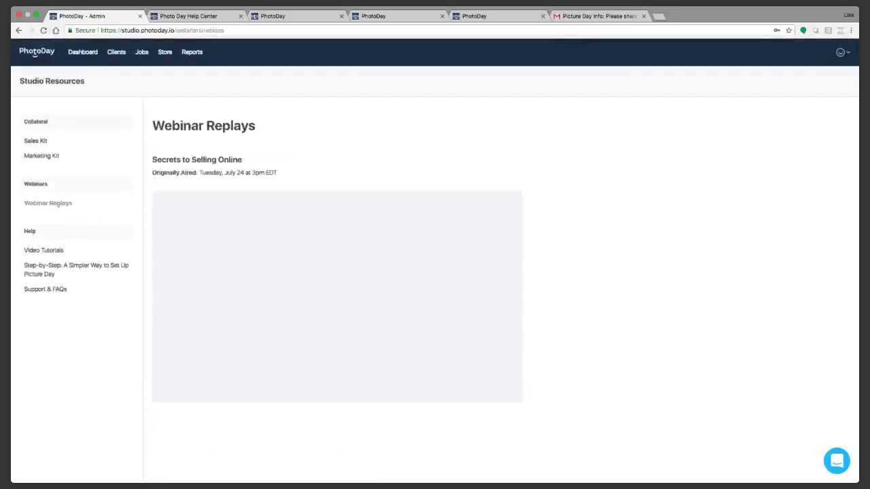
scroll(436, 263, "down", 2)
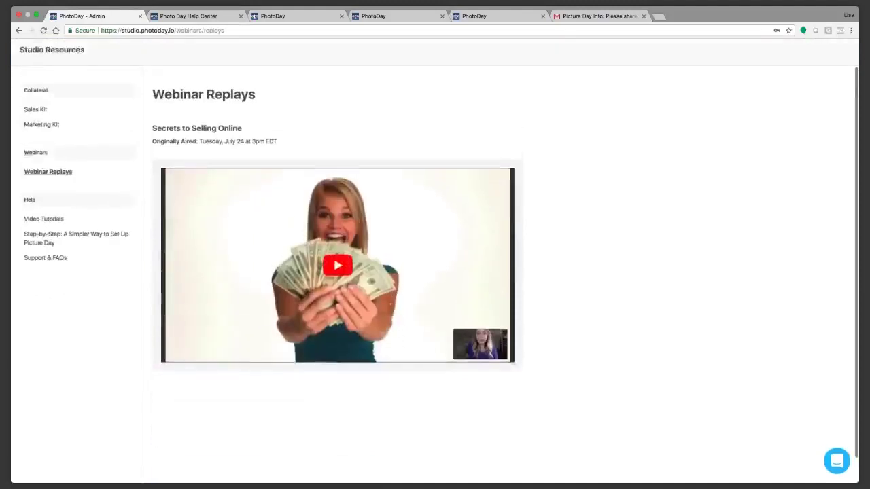
scroll(437, 263, "up", 2)
left_click(42, 155)
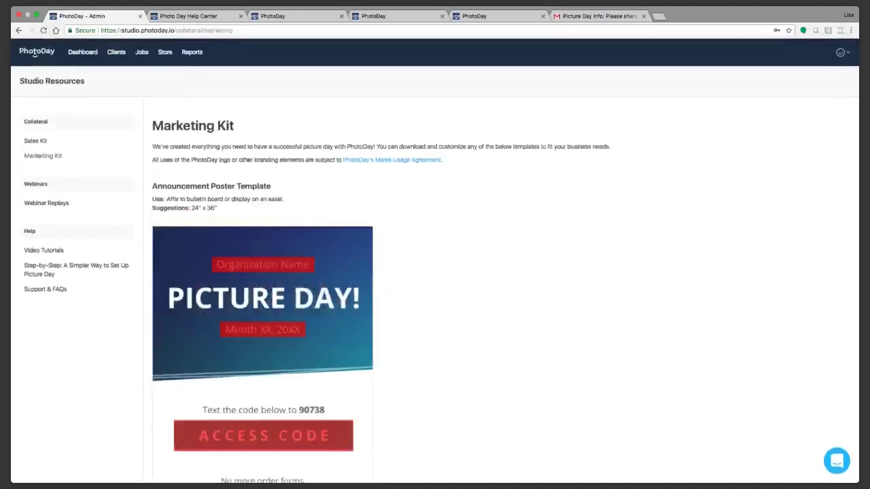
left_click(38, 141)
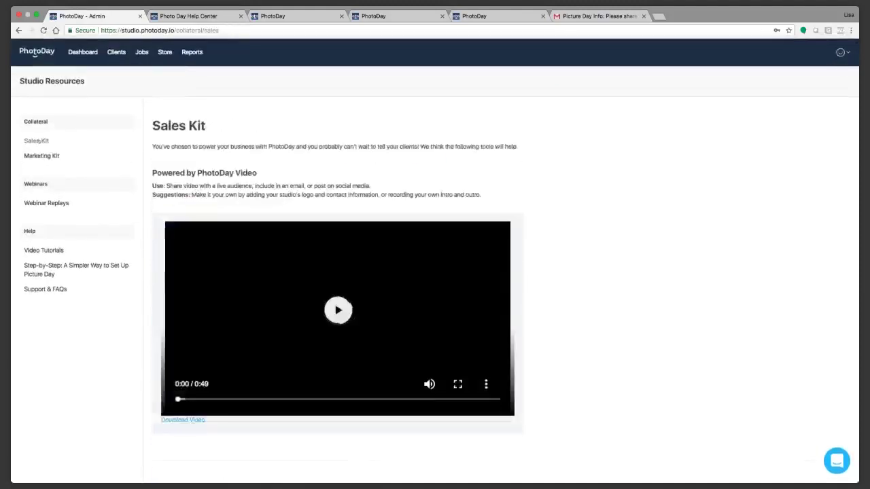